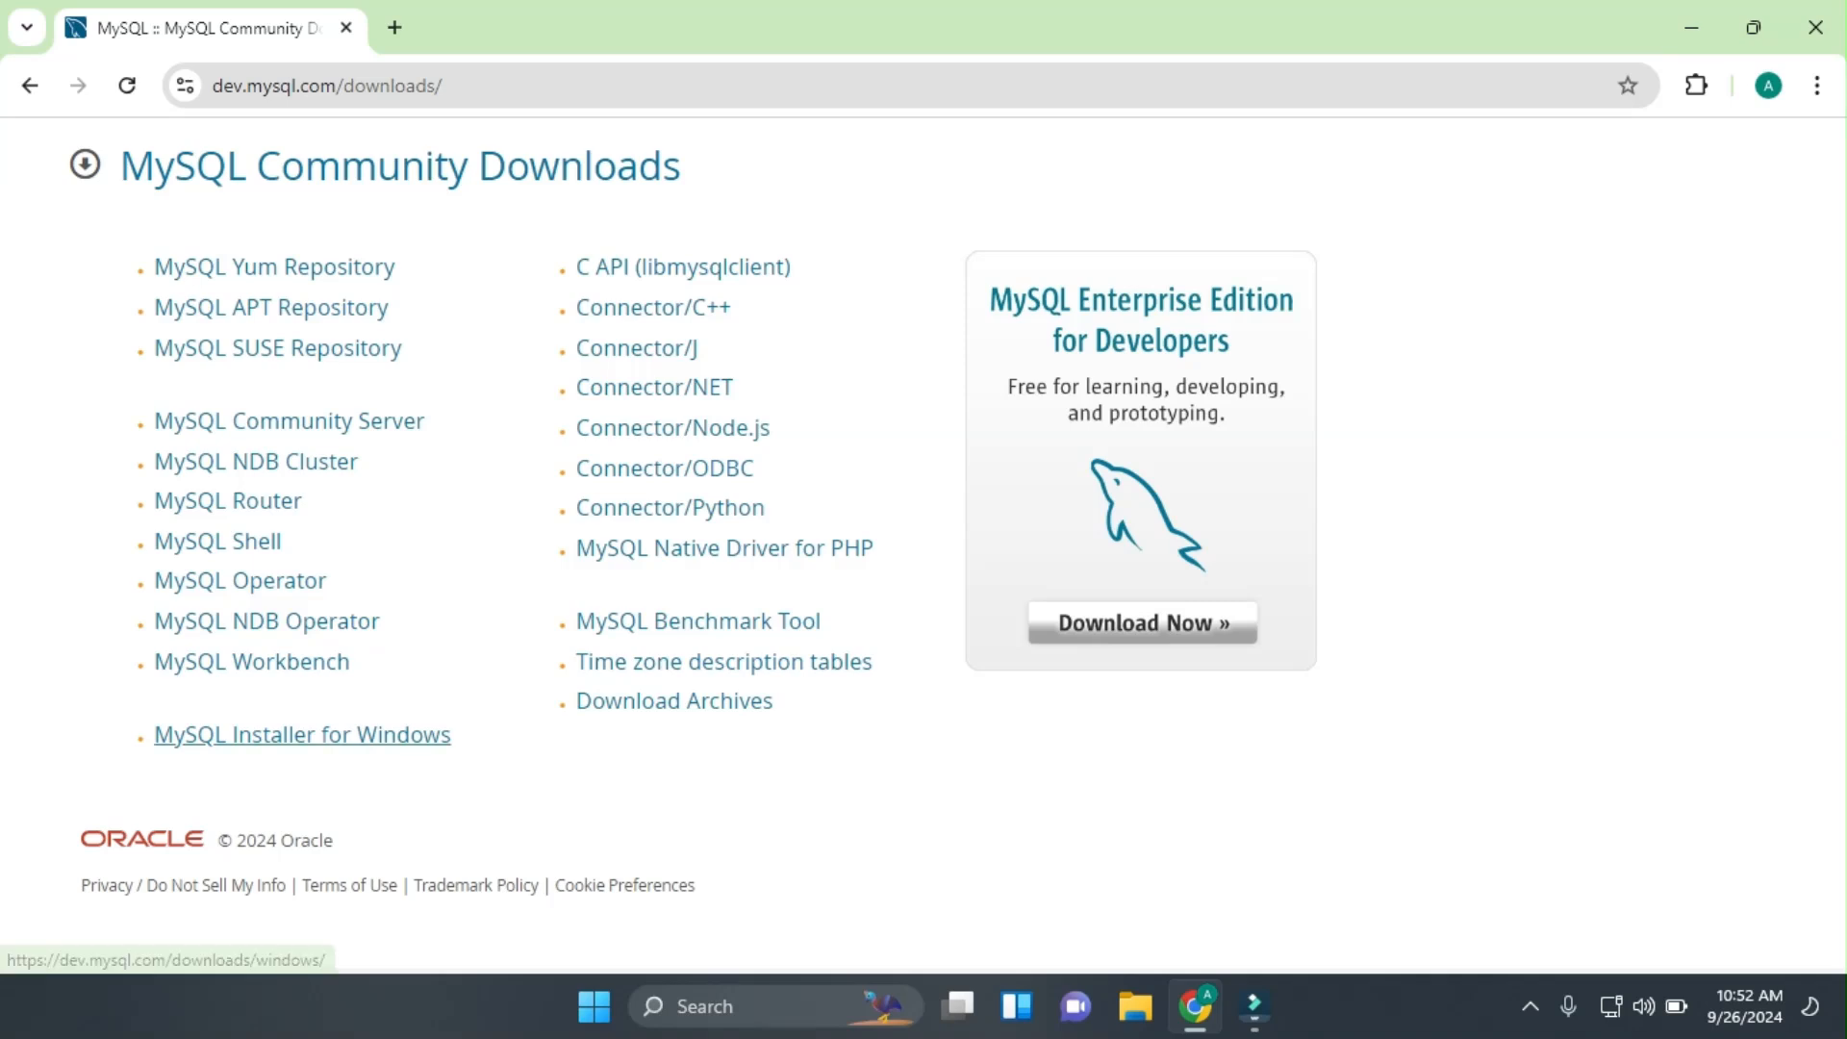
Open the 'MySQL Installer for Windows' link on the dev.mysql.com Community Downloads list.
left_click(302, 735)
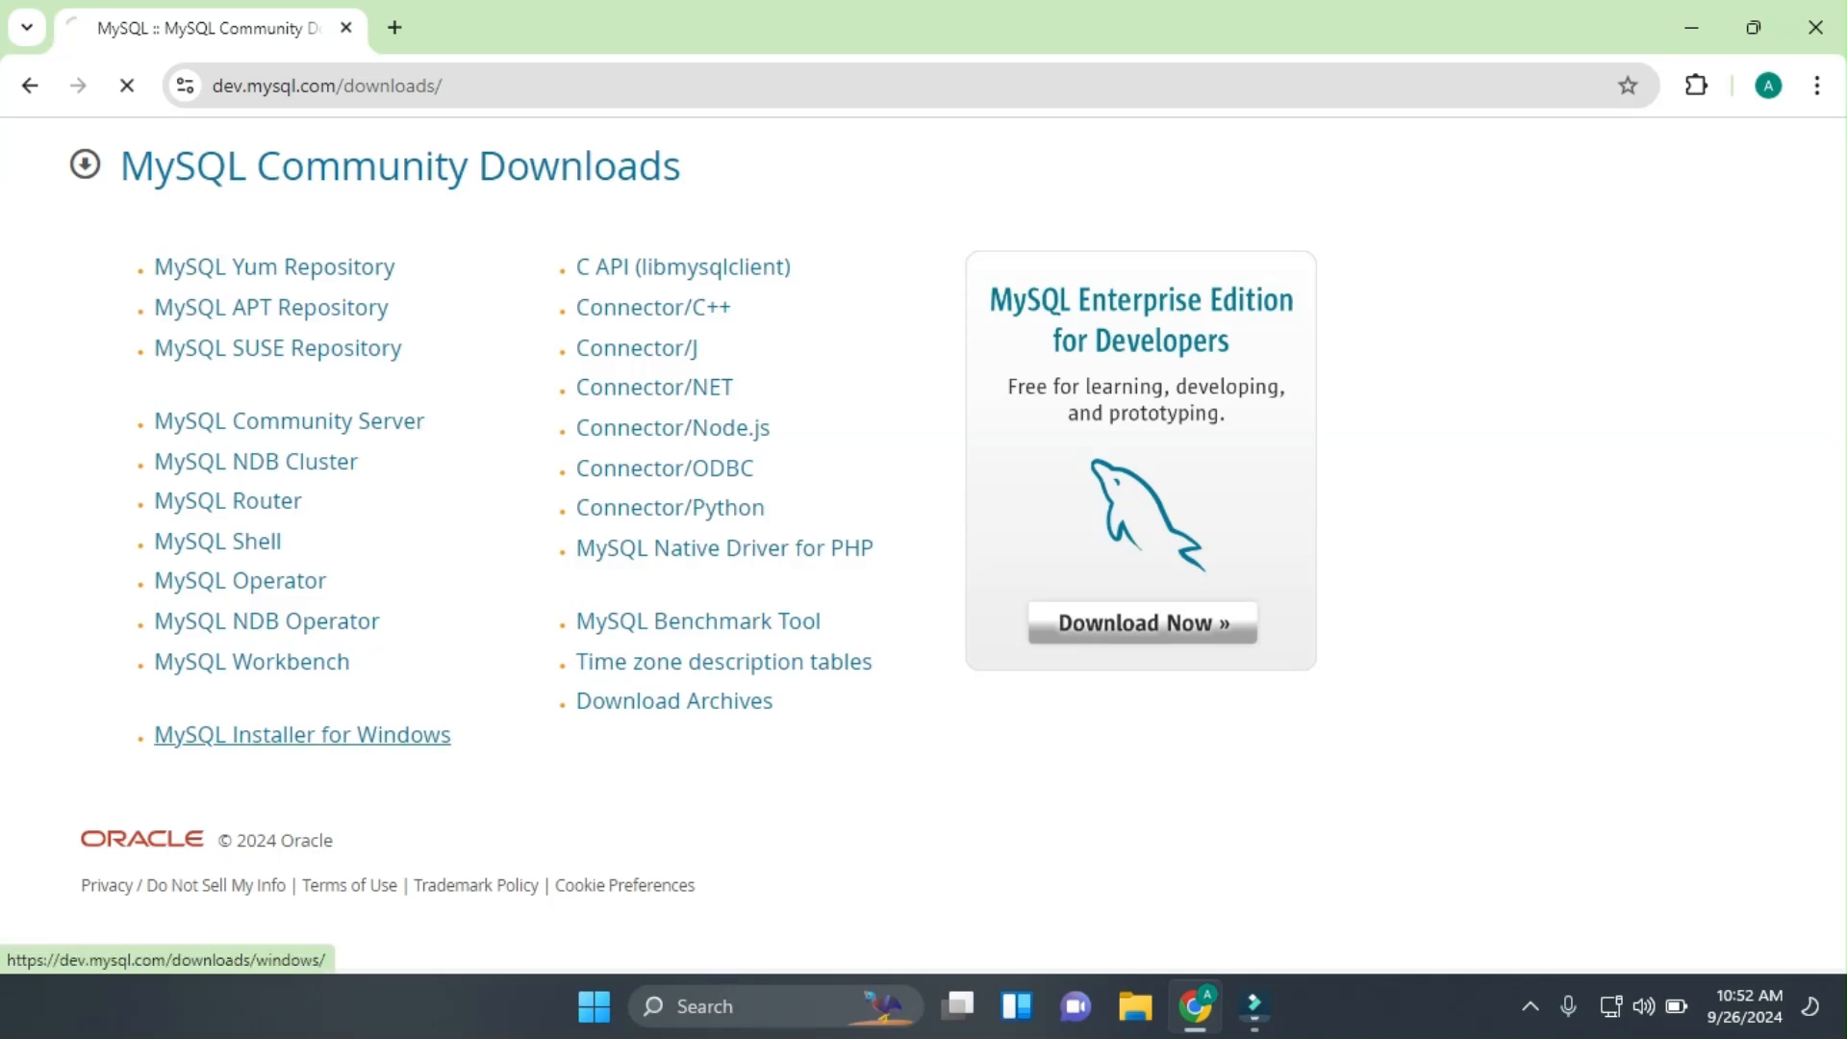
Download the 303.6M mysql-installer-community-8.0.39.0.msi without signing in, then show it in its folder.
scroll(914, 546, "down", 1)
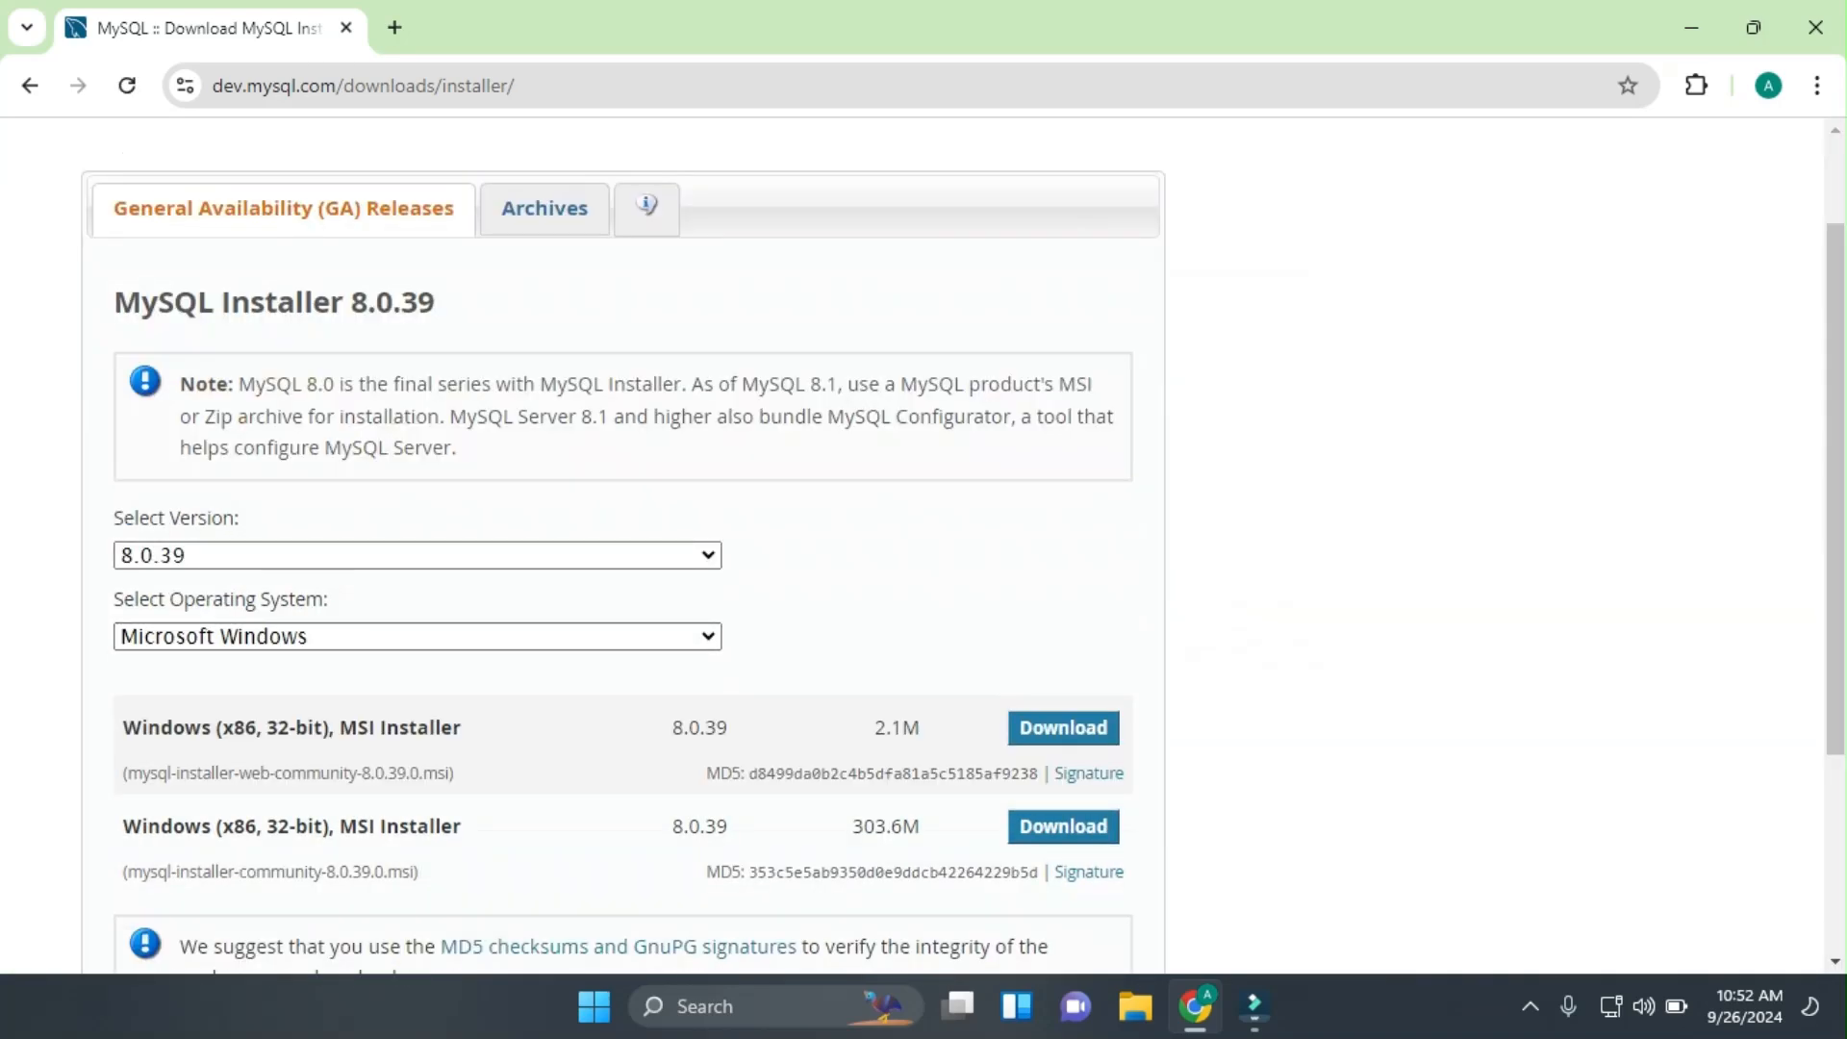
double_click(392, 303)
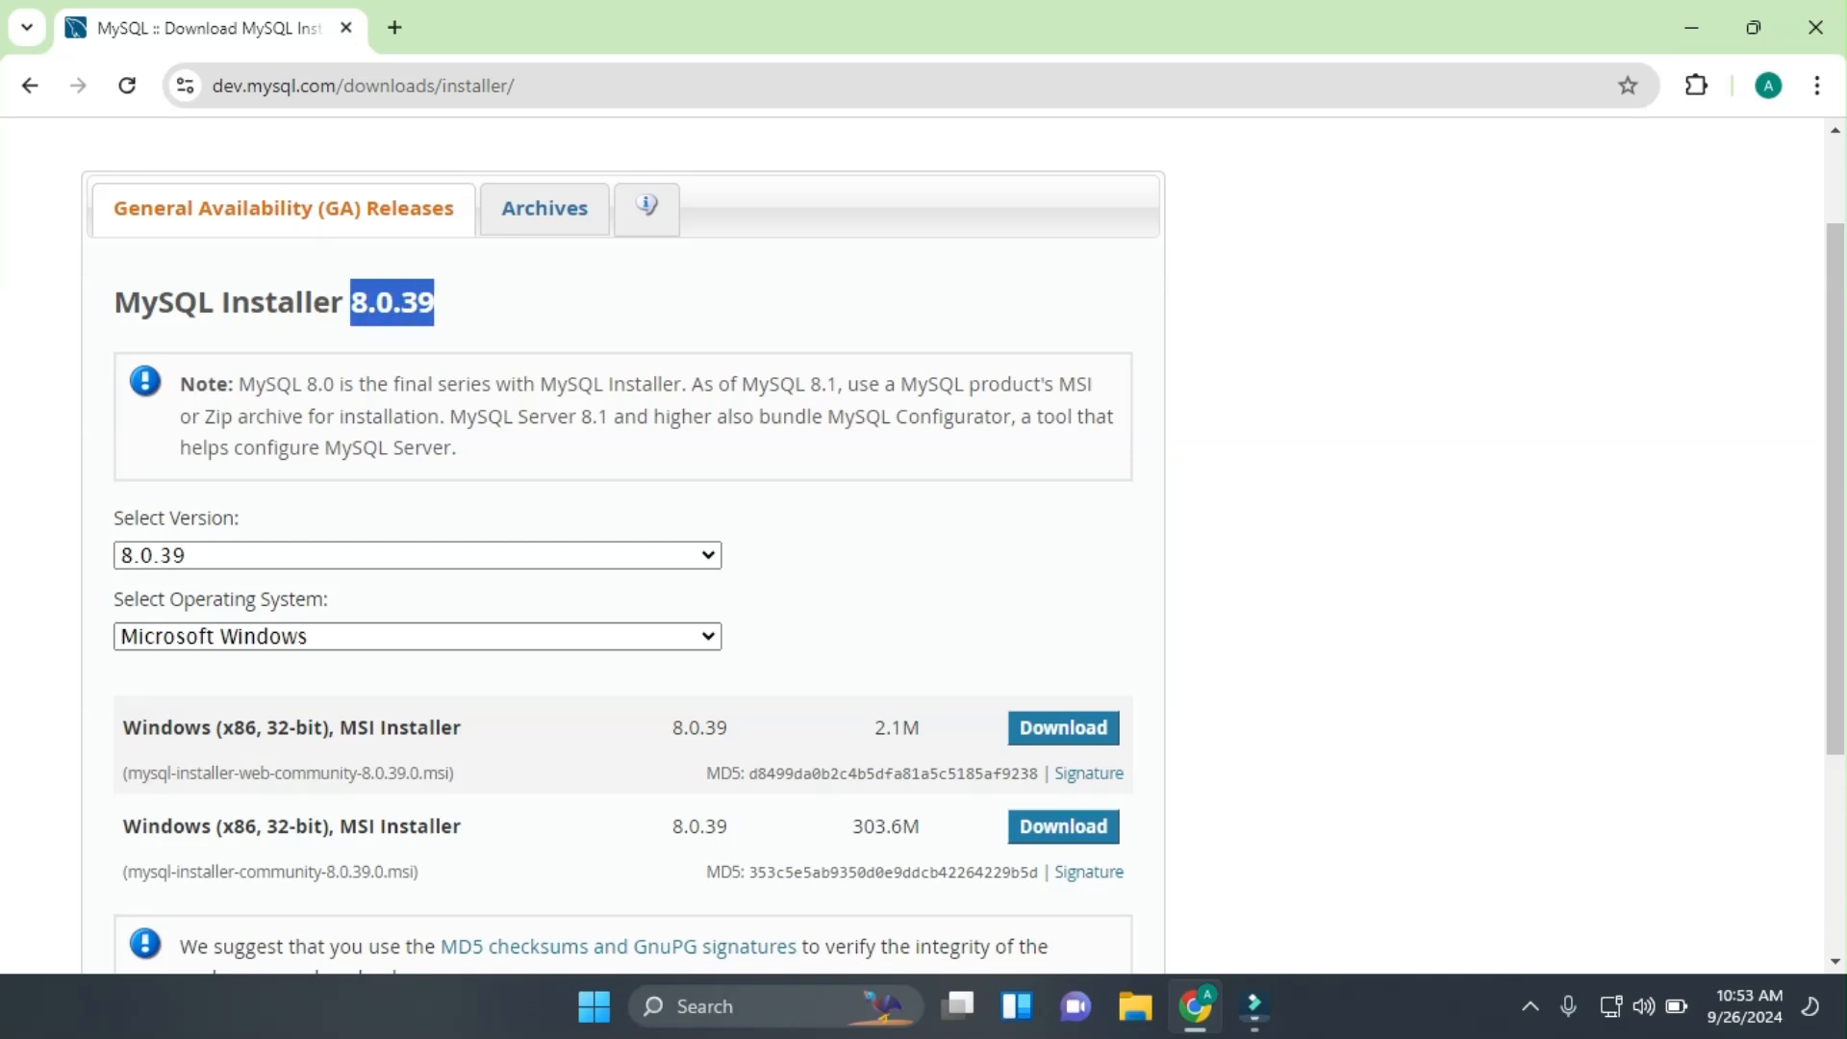
left_click(392, 303)
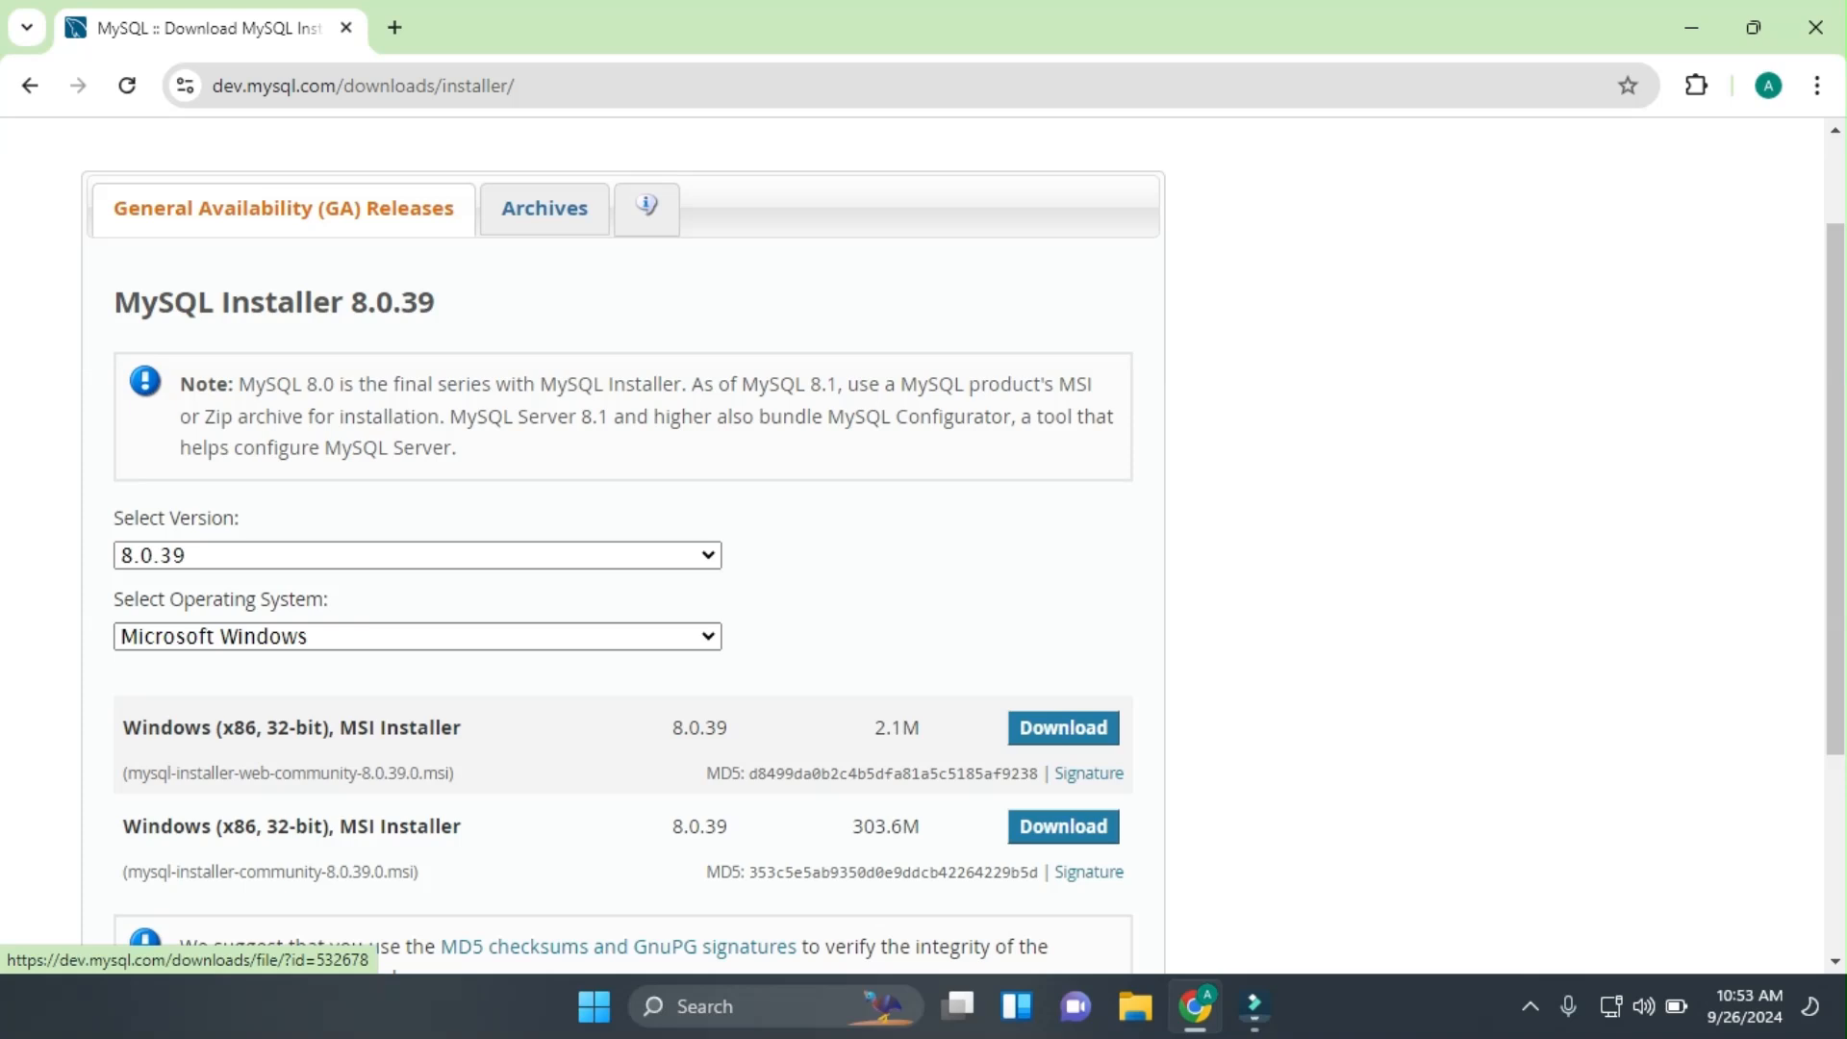
left_click(1063, 827)
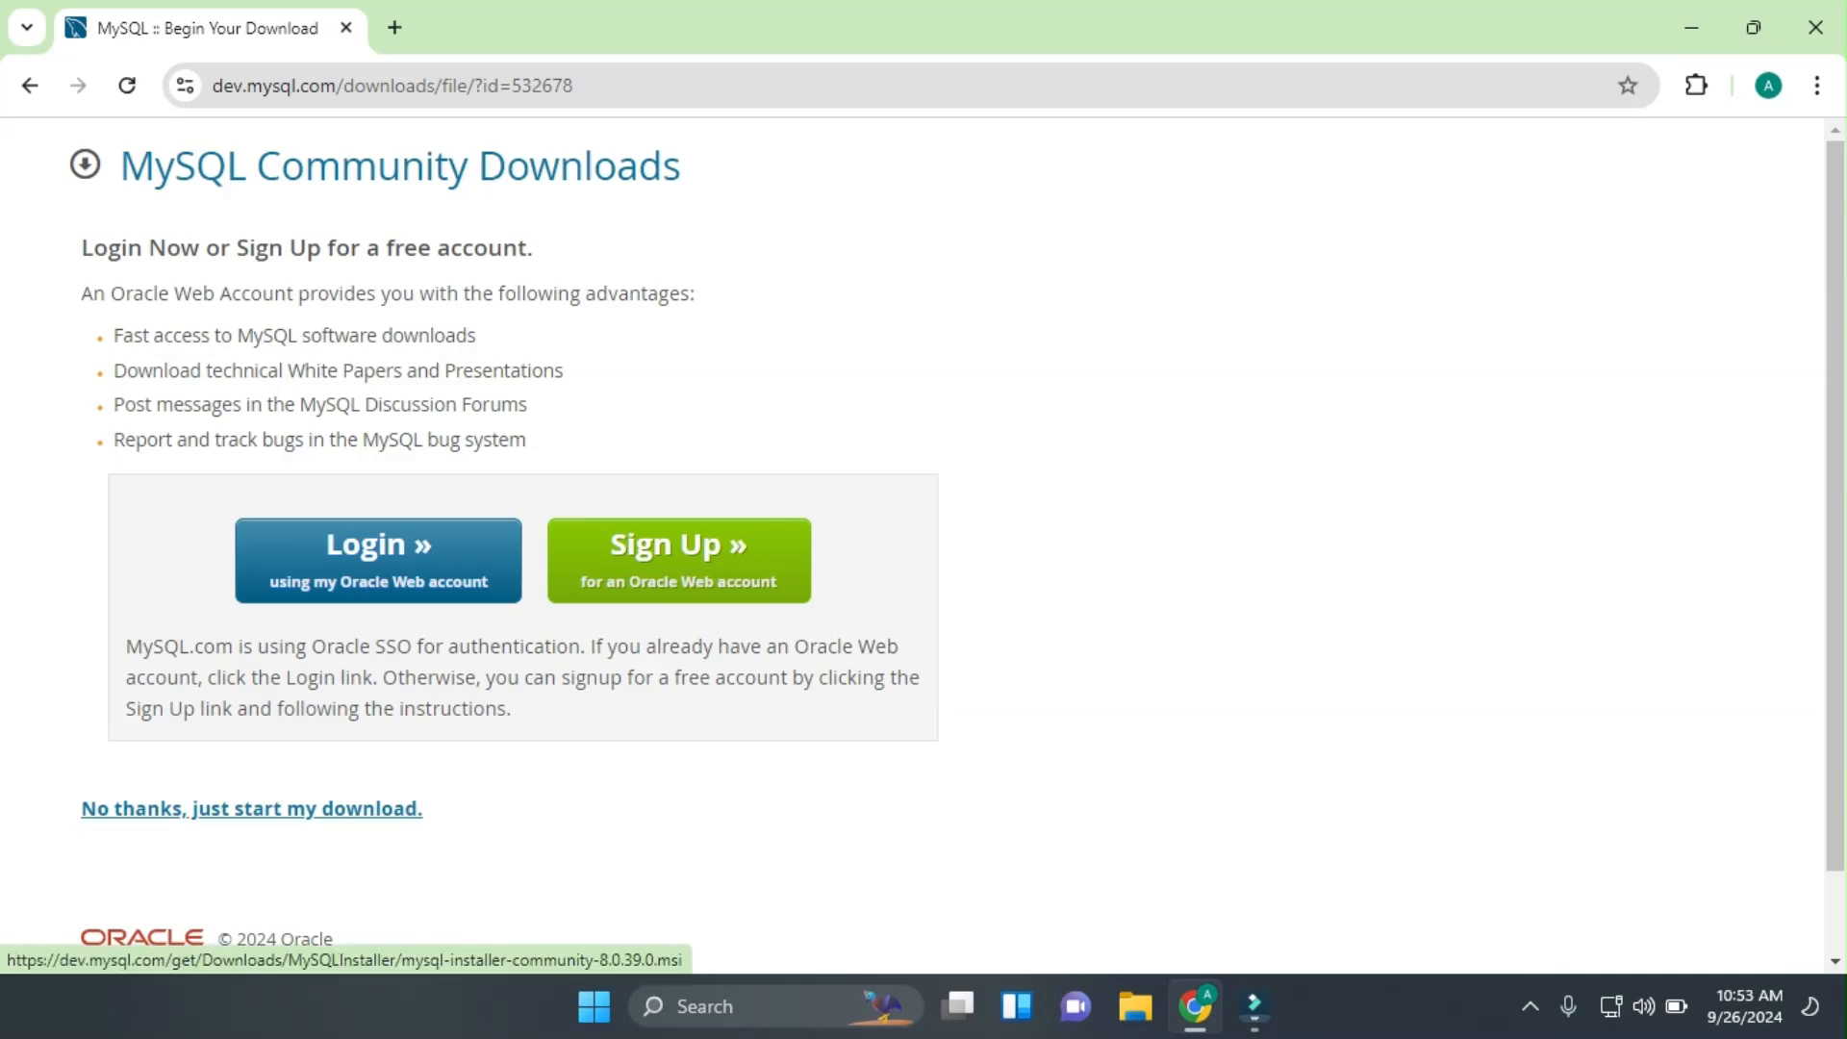
left_click(252, 809)
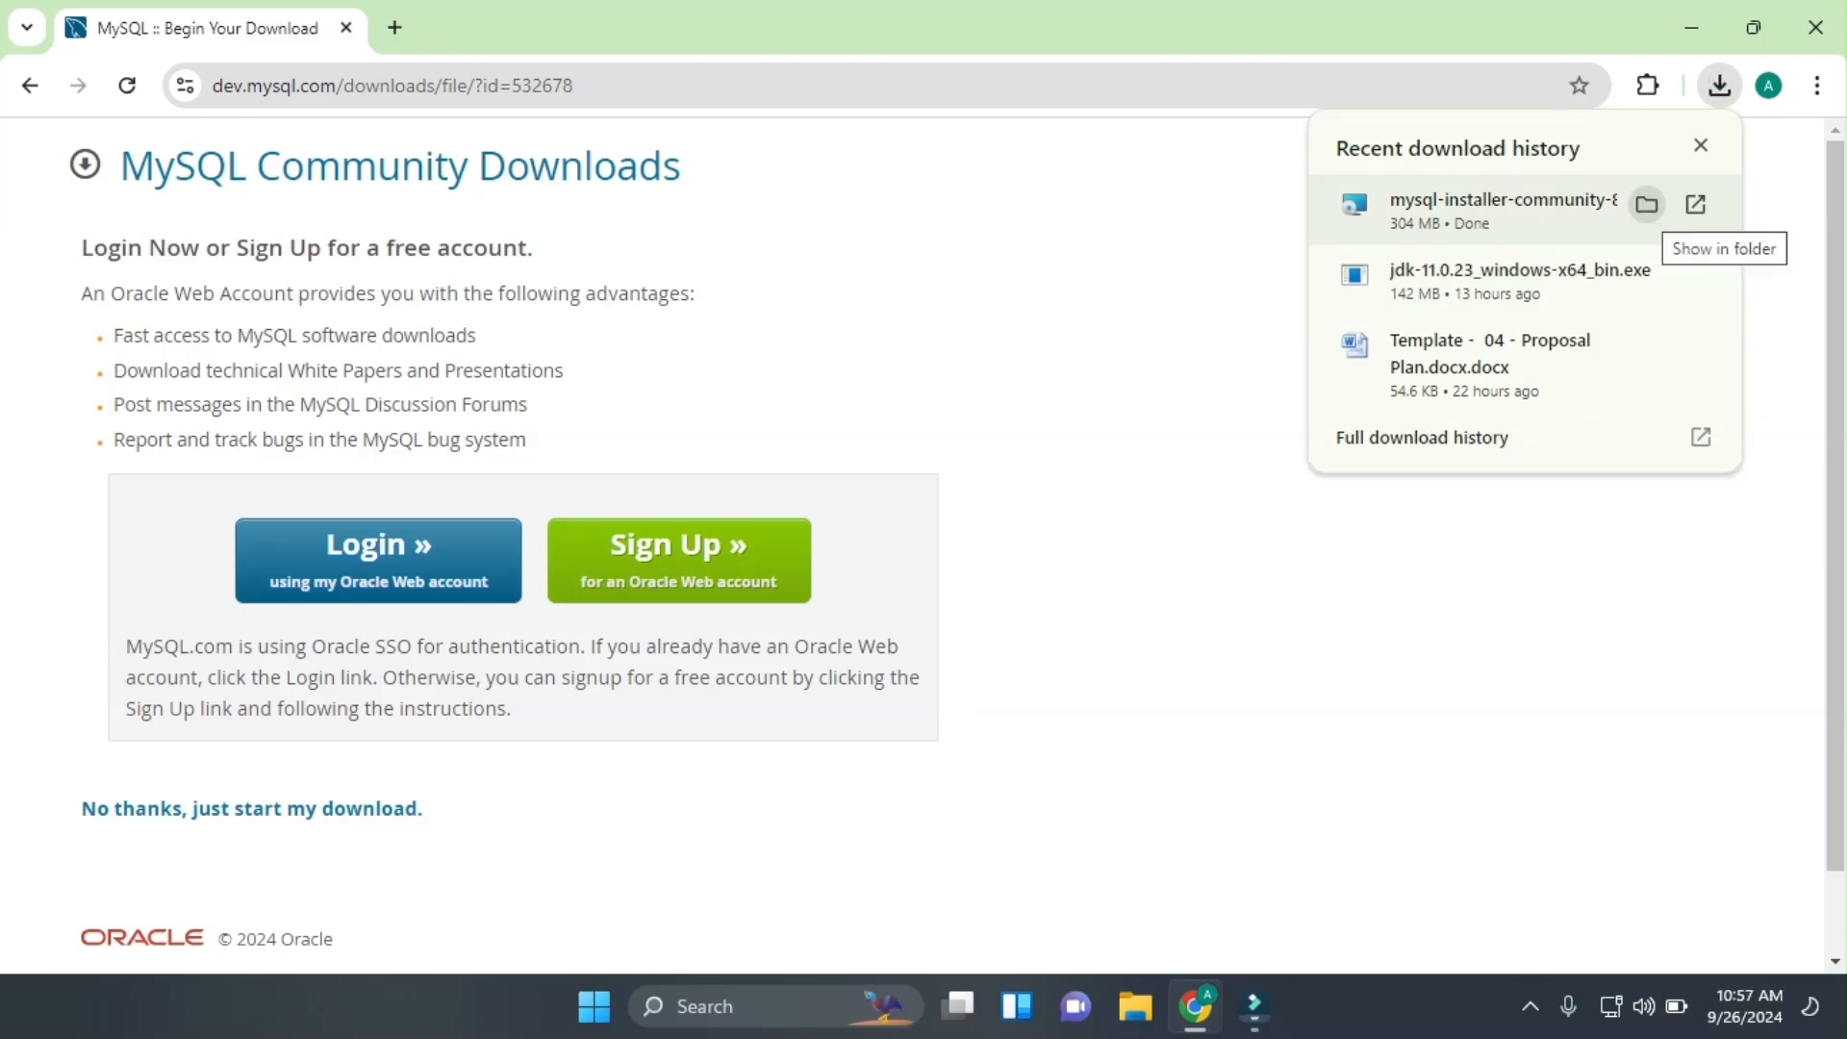
left_click(1647, 204)
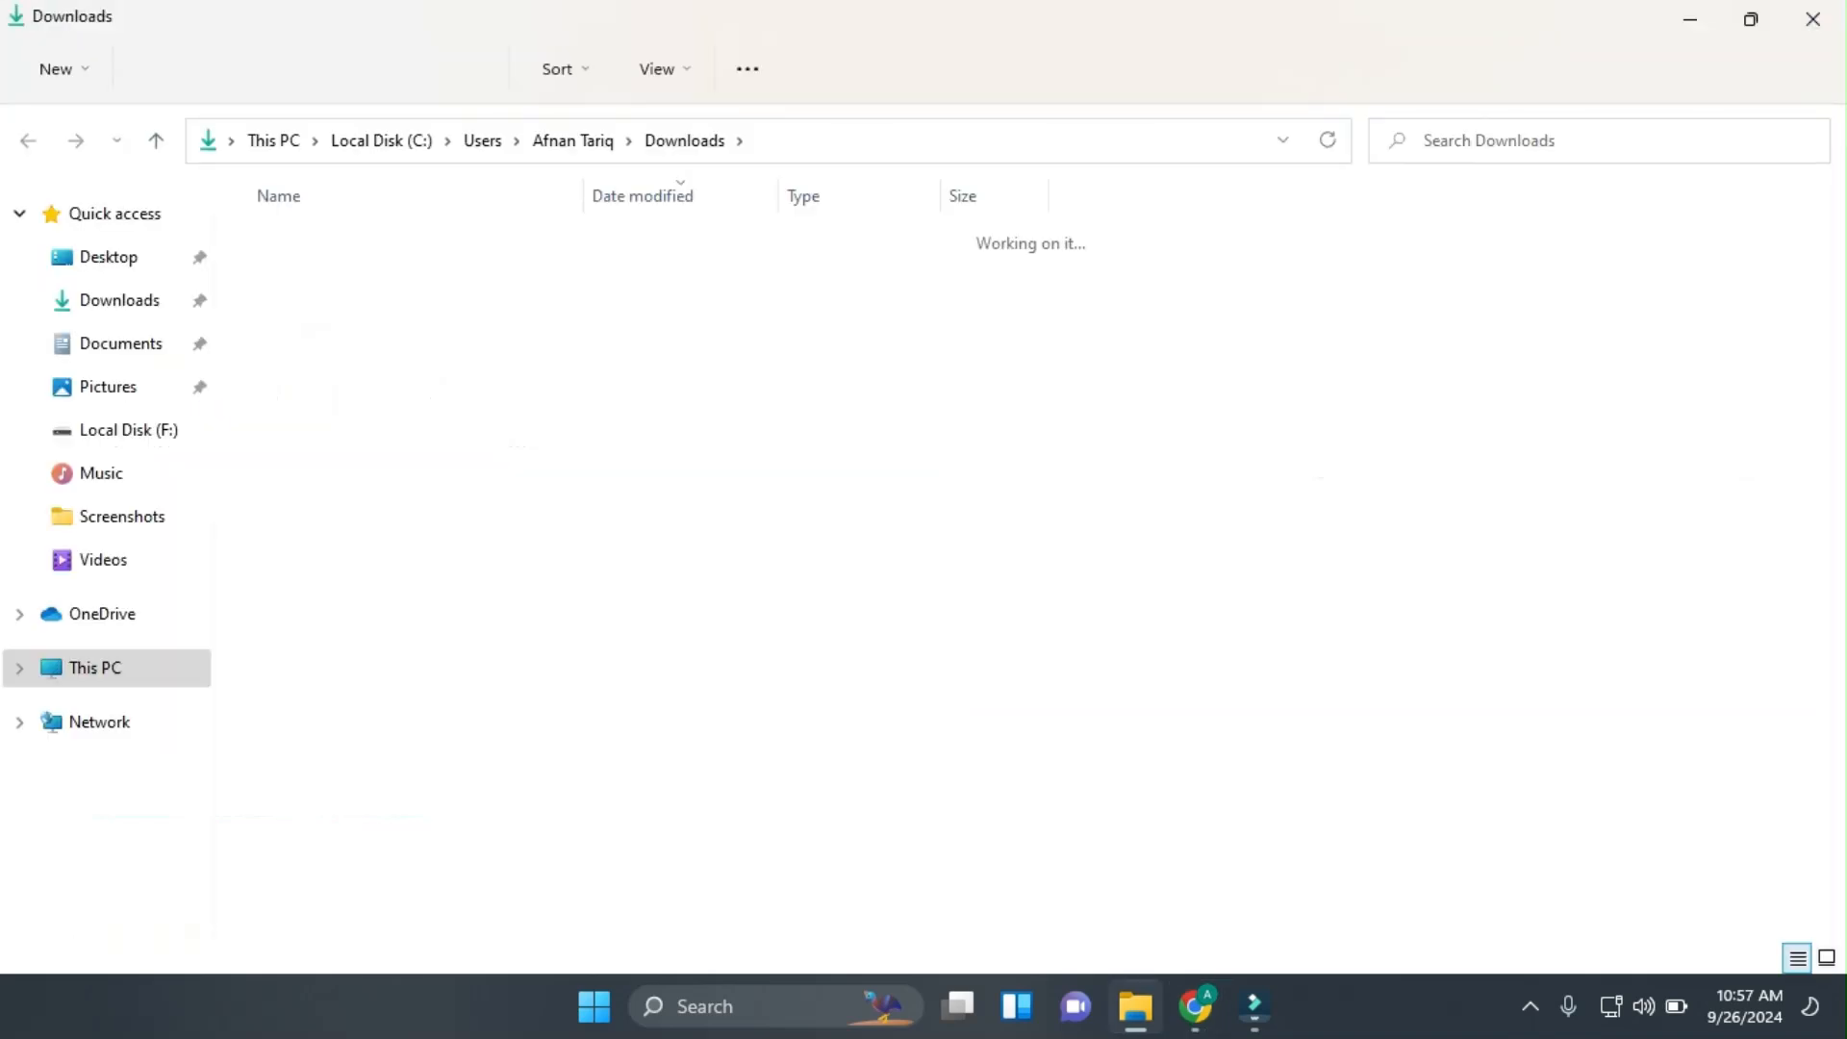
Launch mysql-installer-community-8.0.39.0 from Downloads and minimize Explorer and Chrome.
double_click(395, 277)
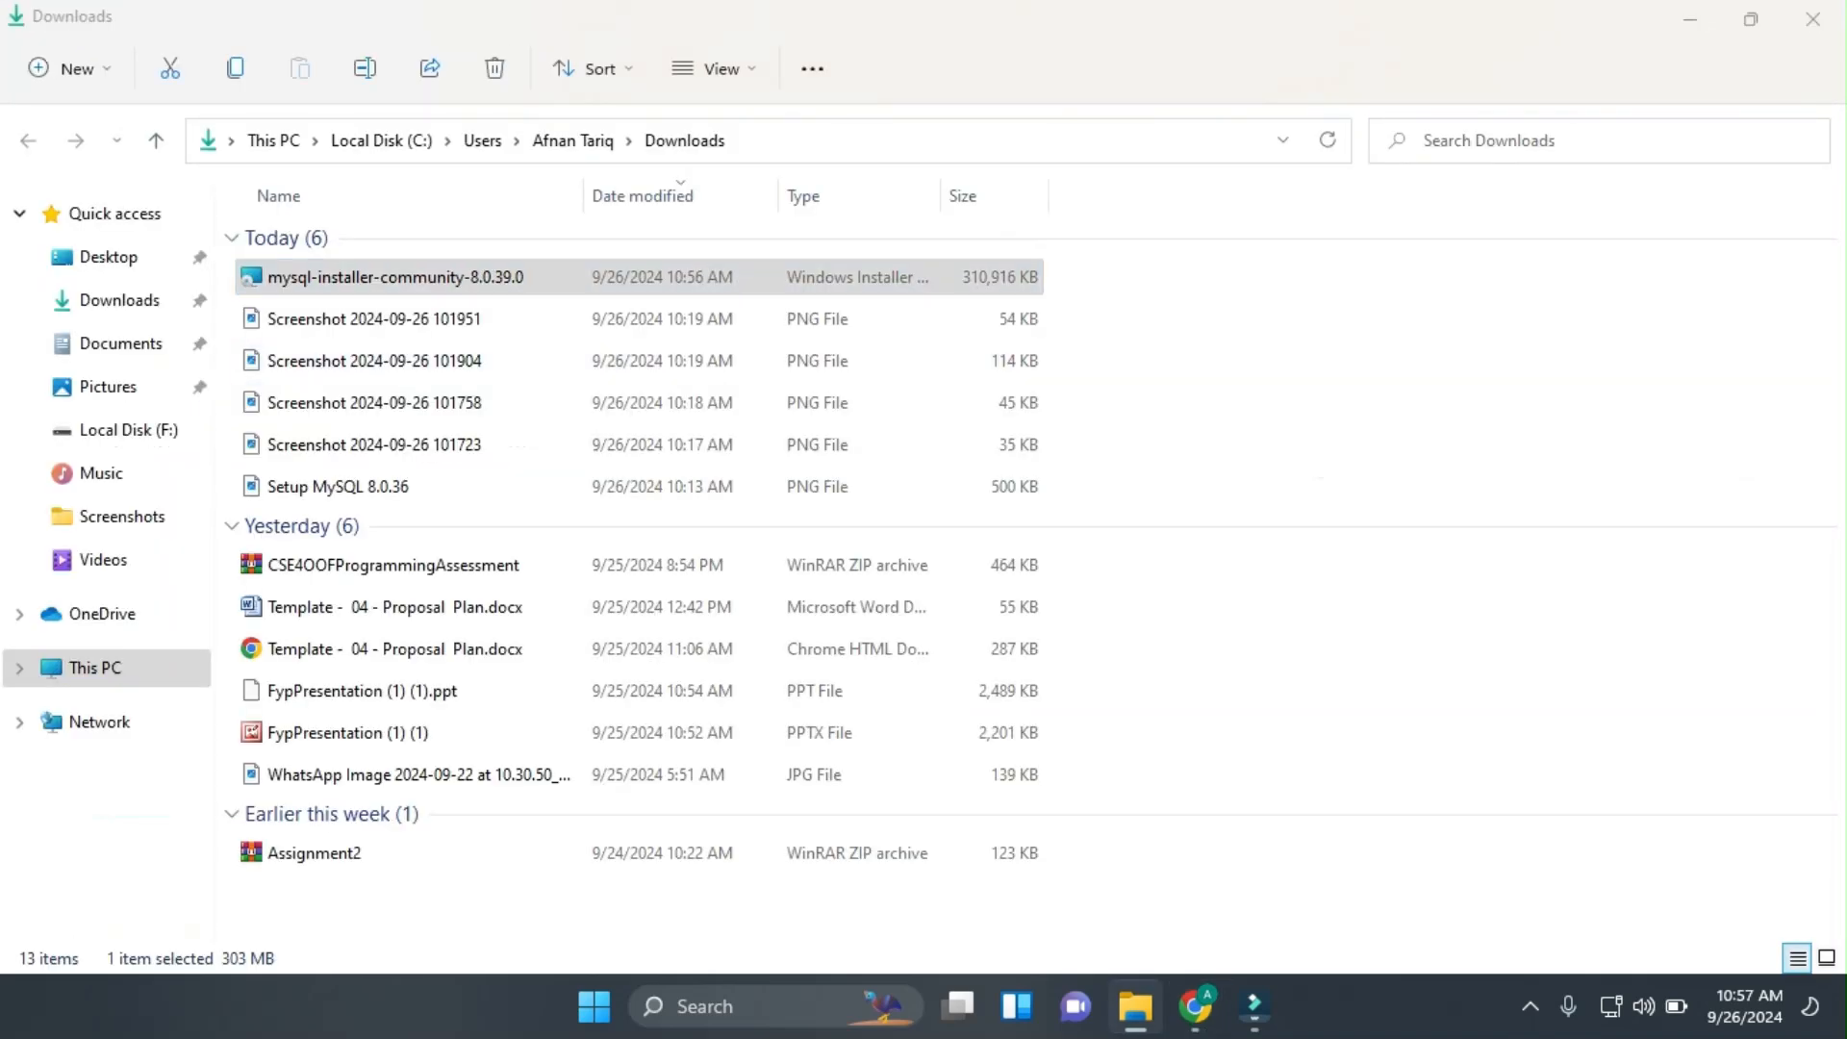
left_click(1691, 20)
left_click(1692, 19)
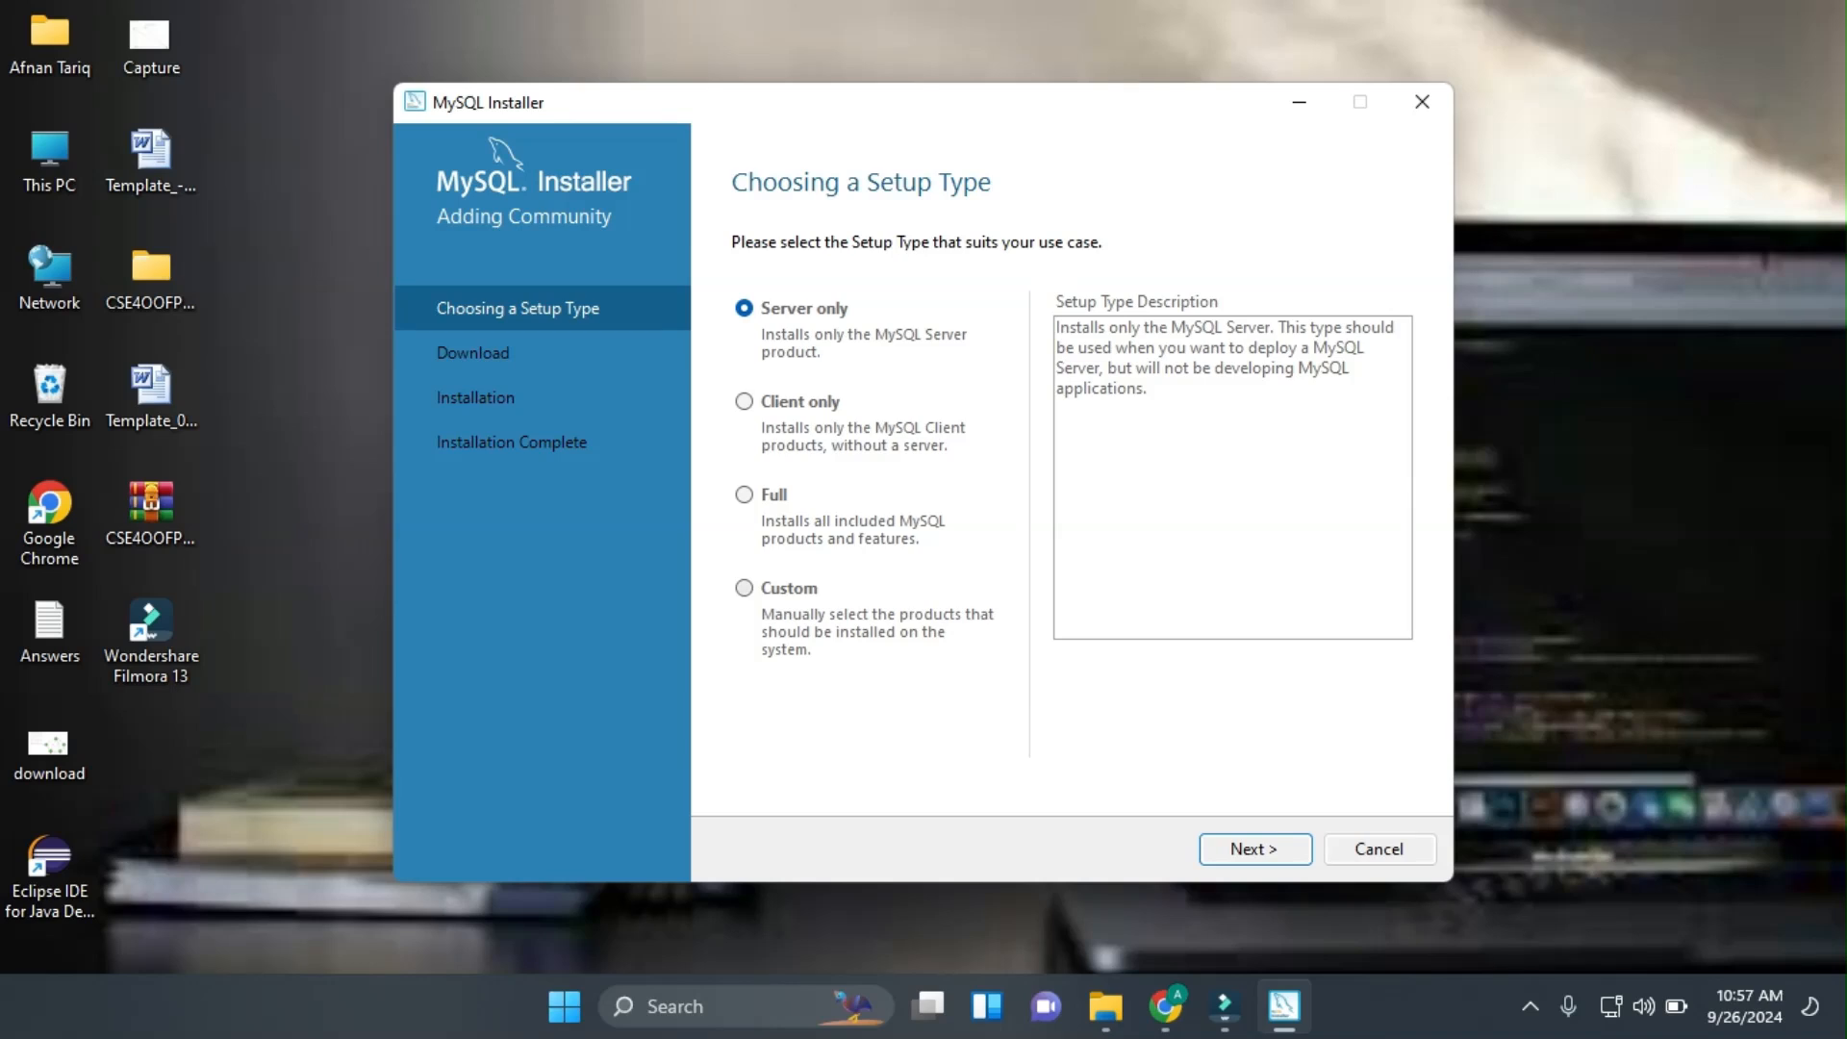
Choose the Custom setup type and add MySQL Server 8.0.39 - X64 to the install list.
left_click(744, 588)
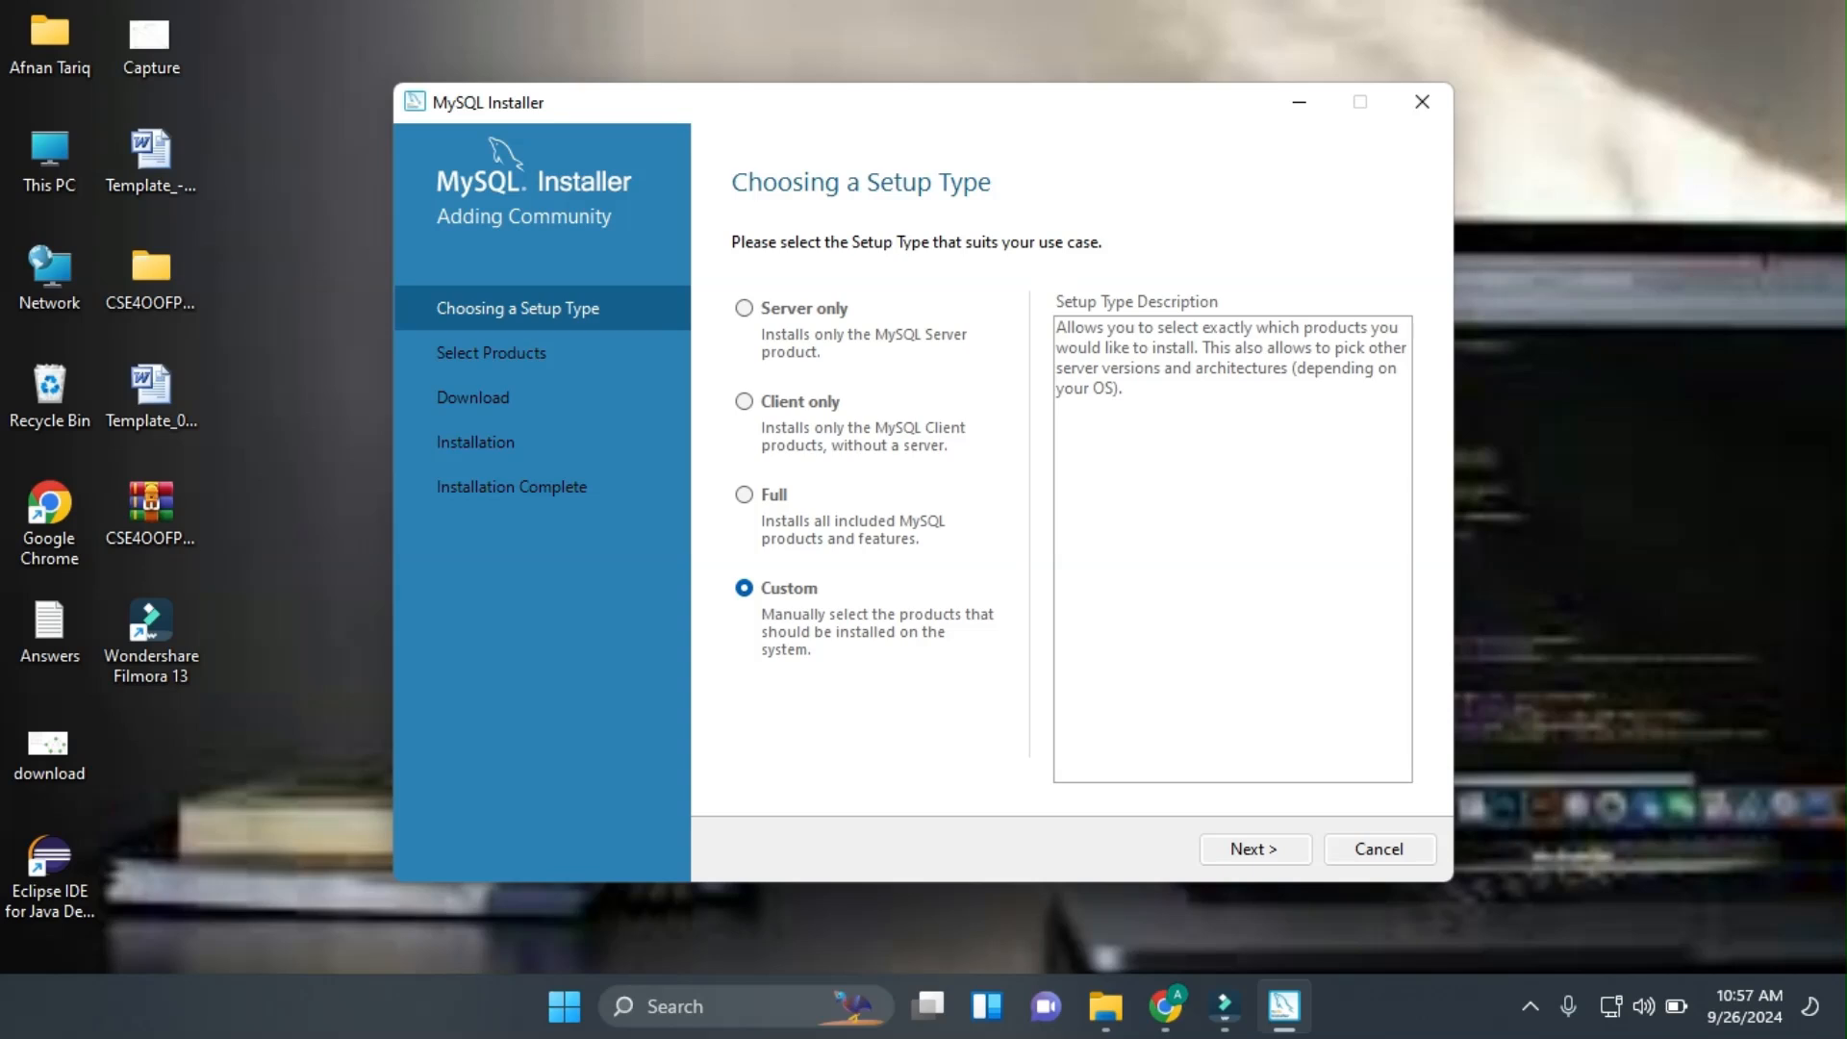
left_click(1255, 849)
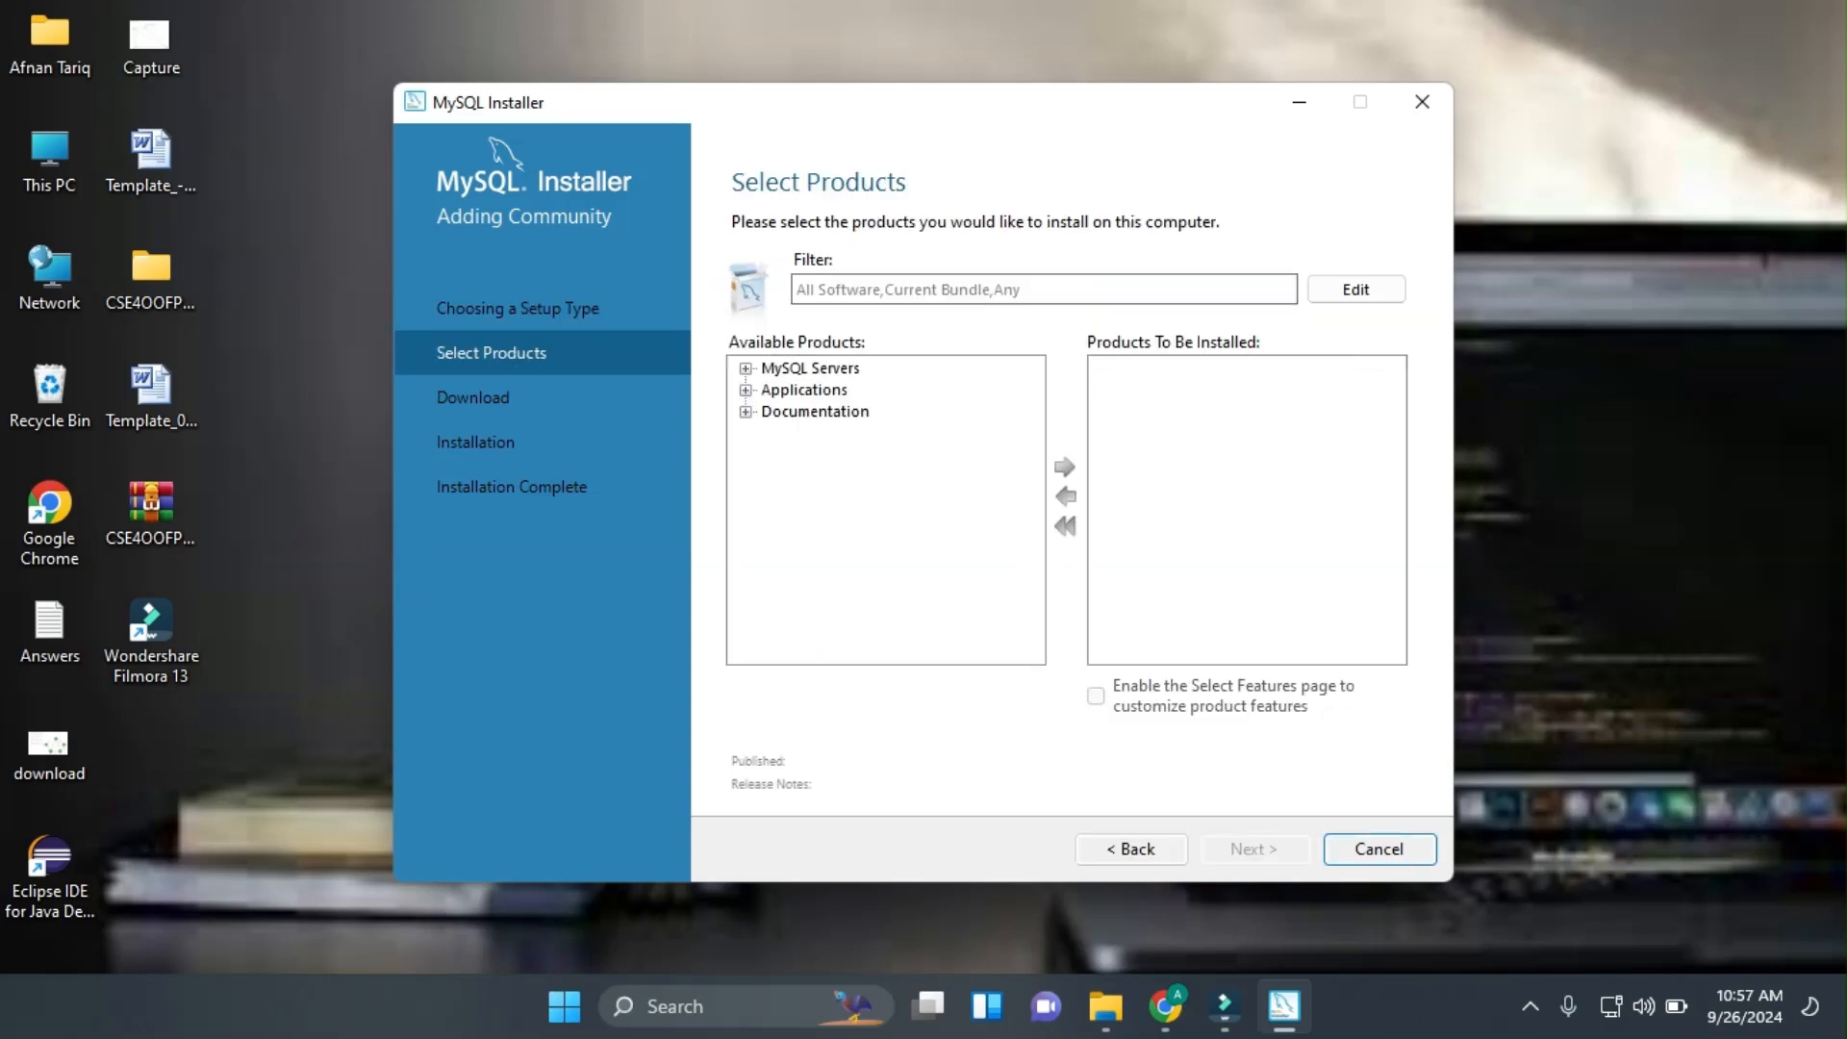
left_click(746, 368)
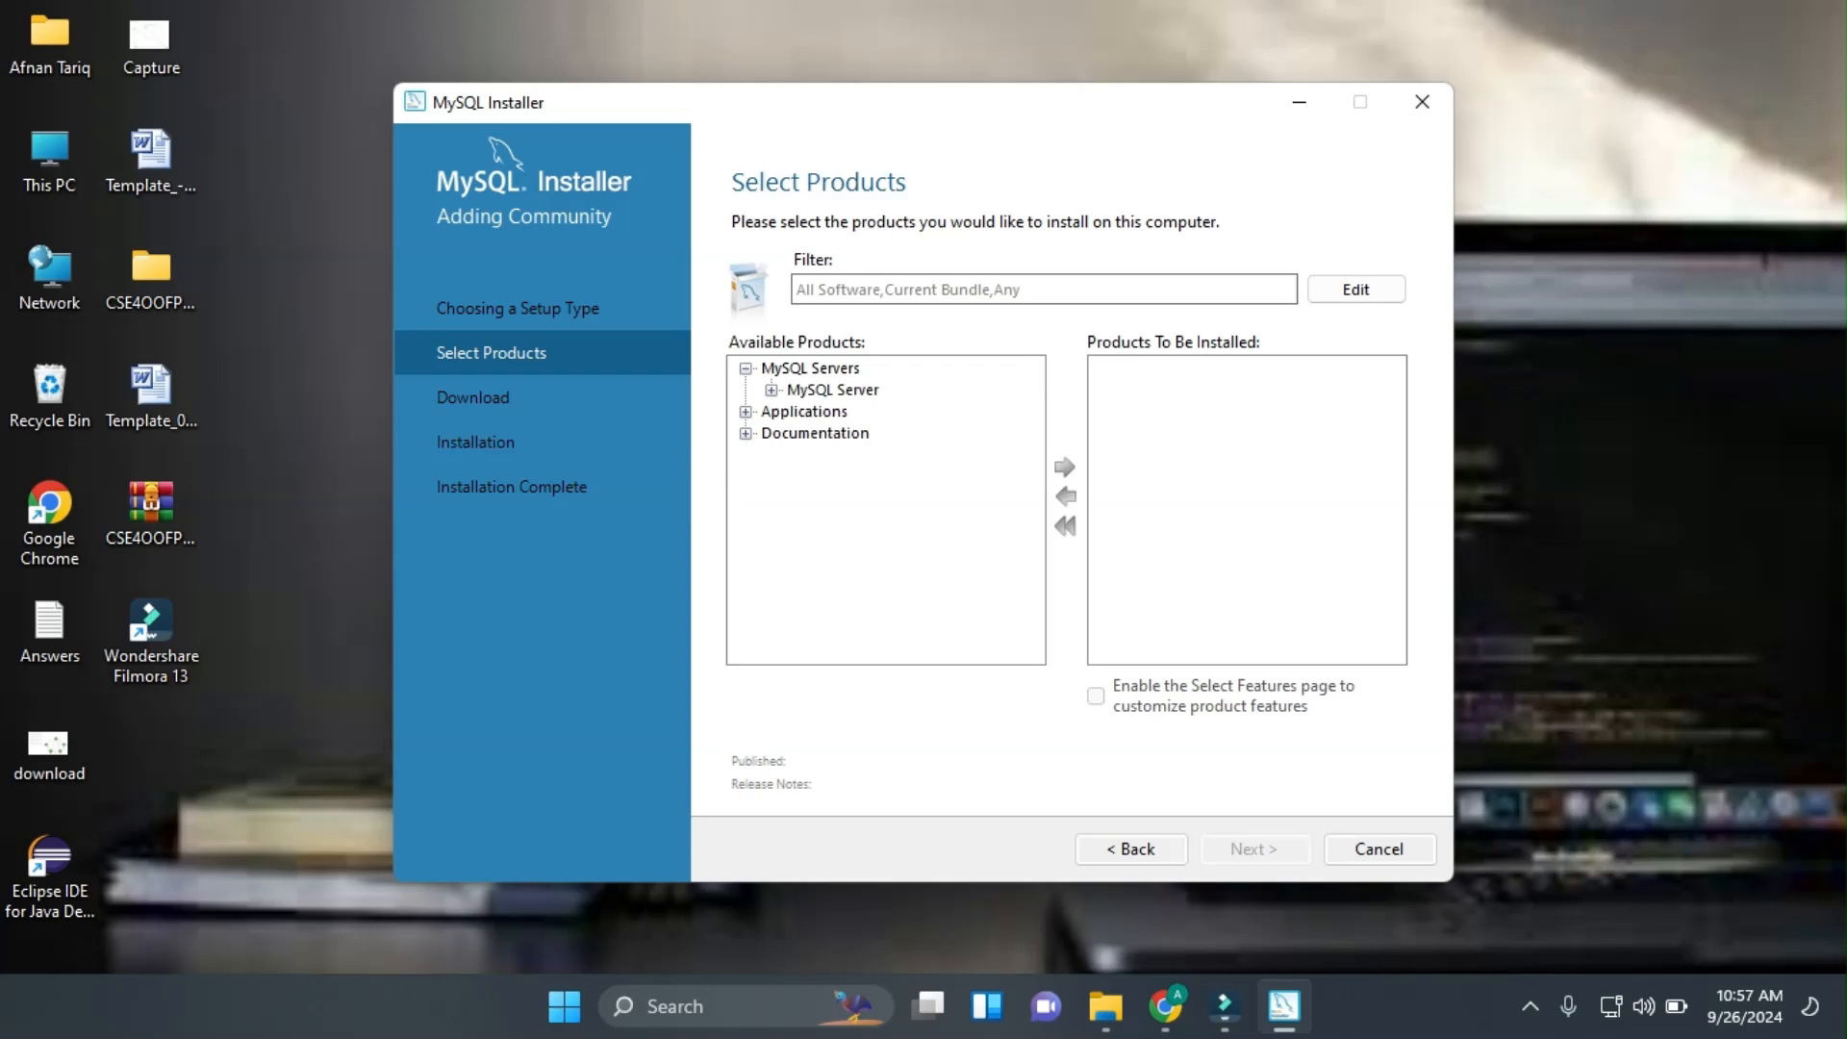
left_click(771, 389)
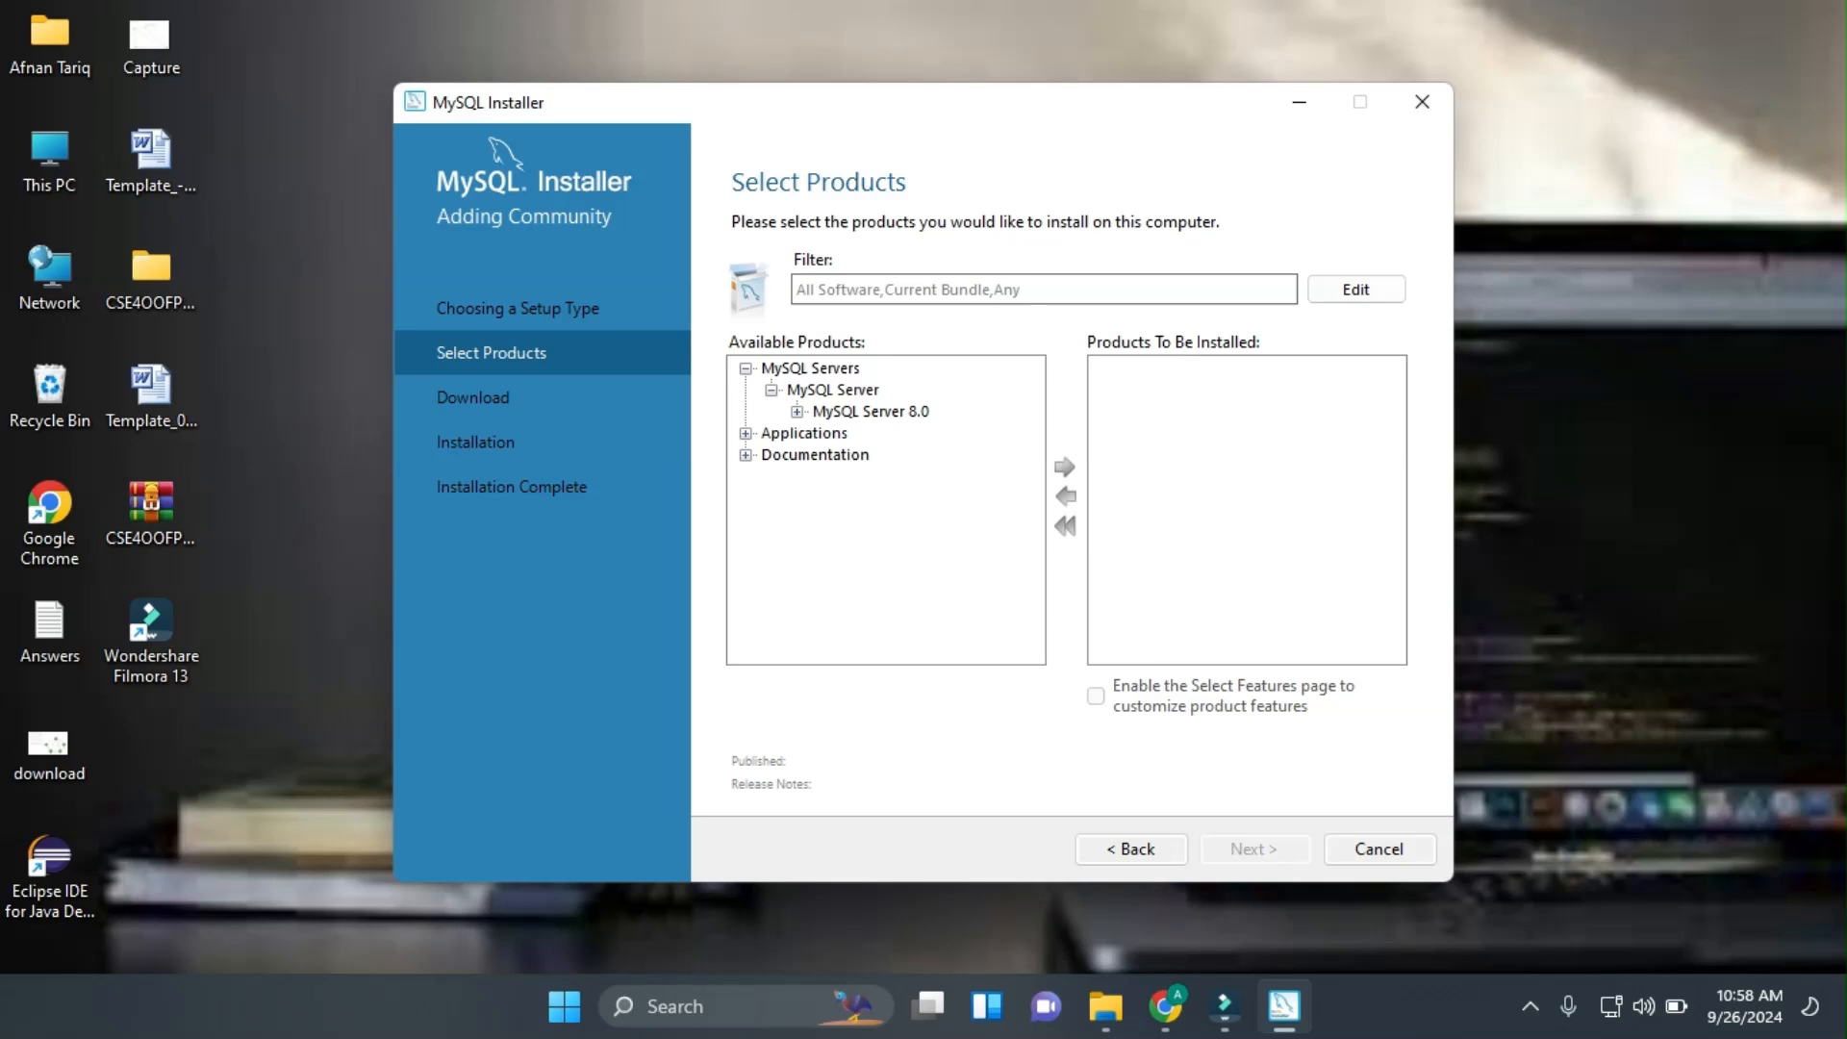
left_click(797, 412)
left_click(924, 433)
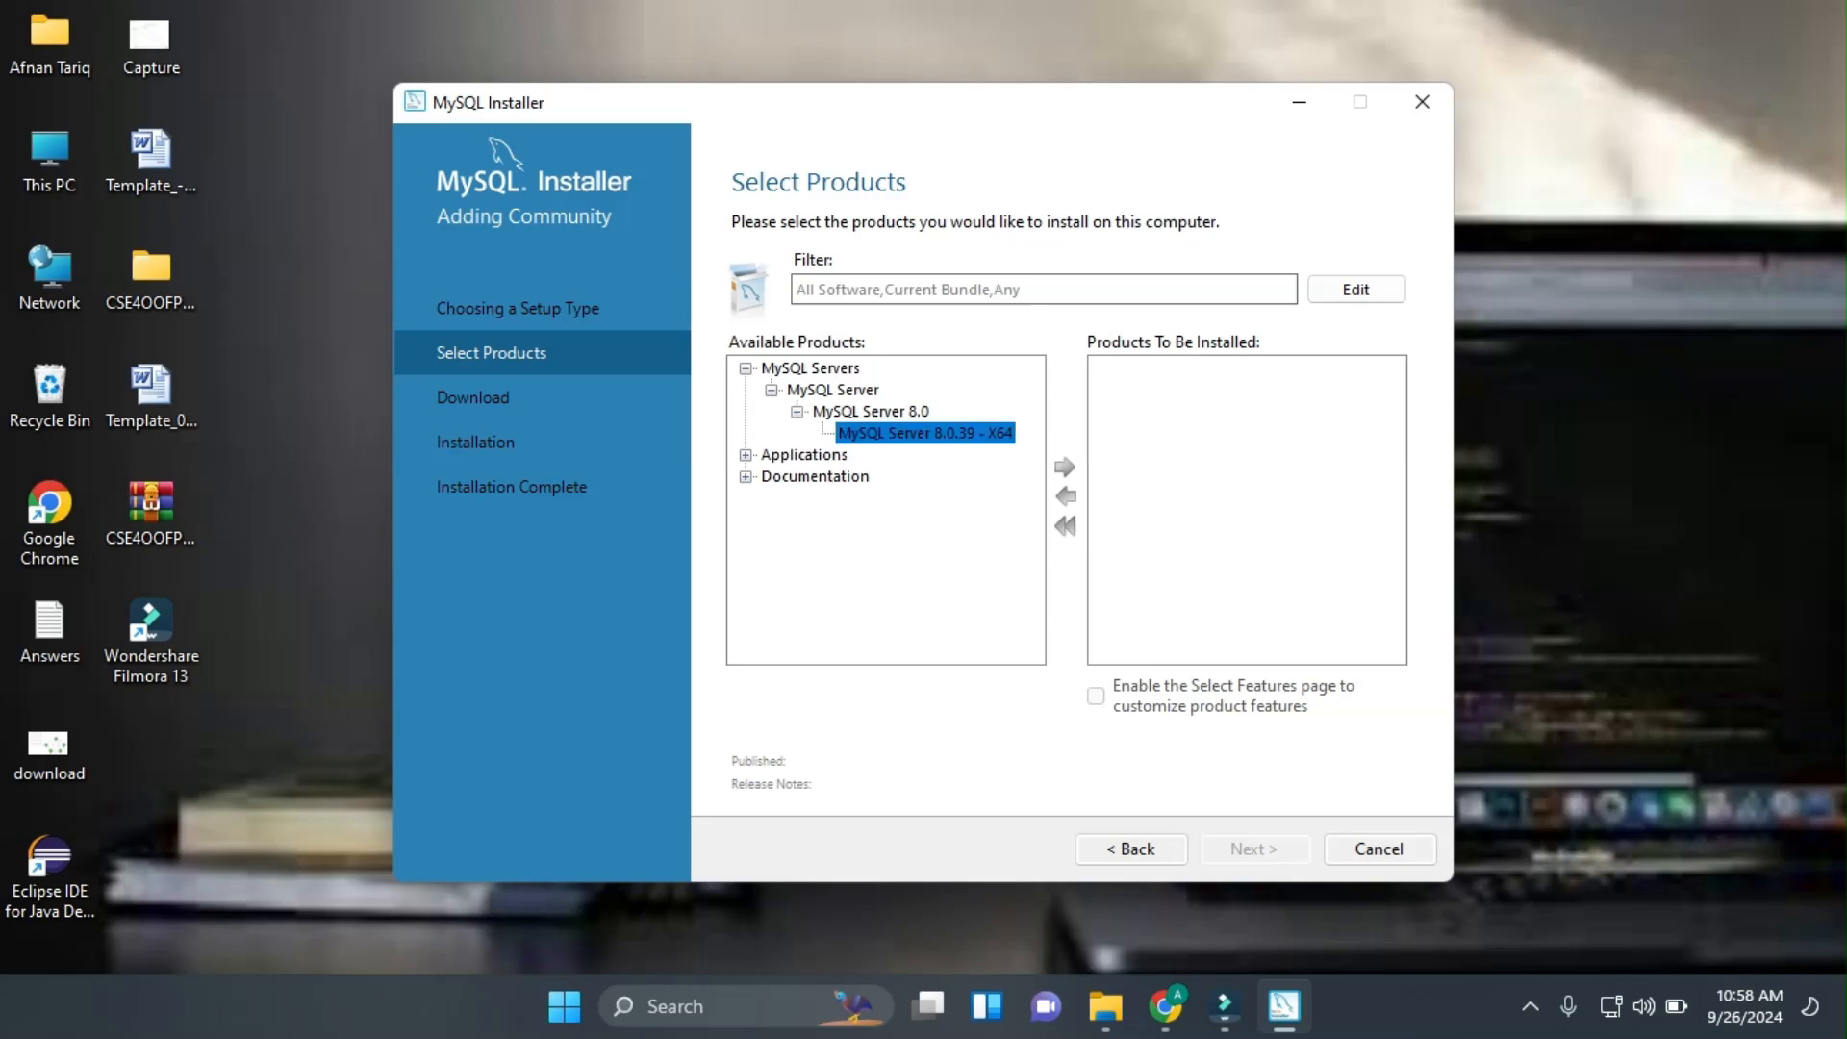
left_click(1065, 468)
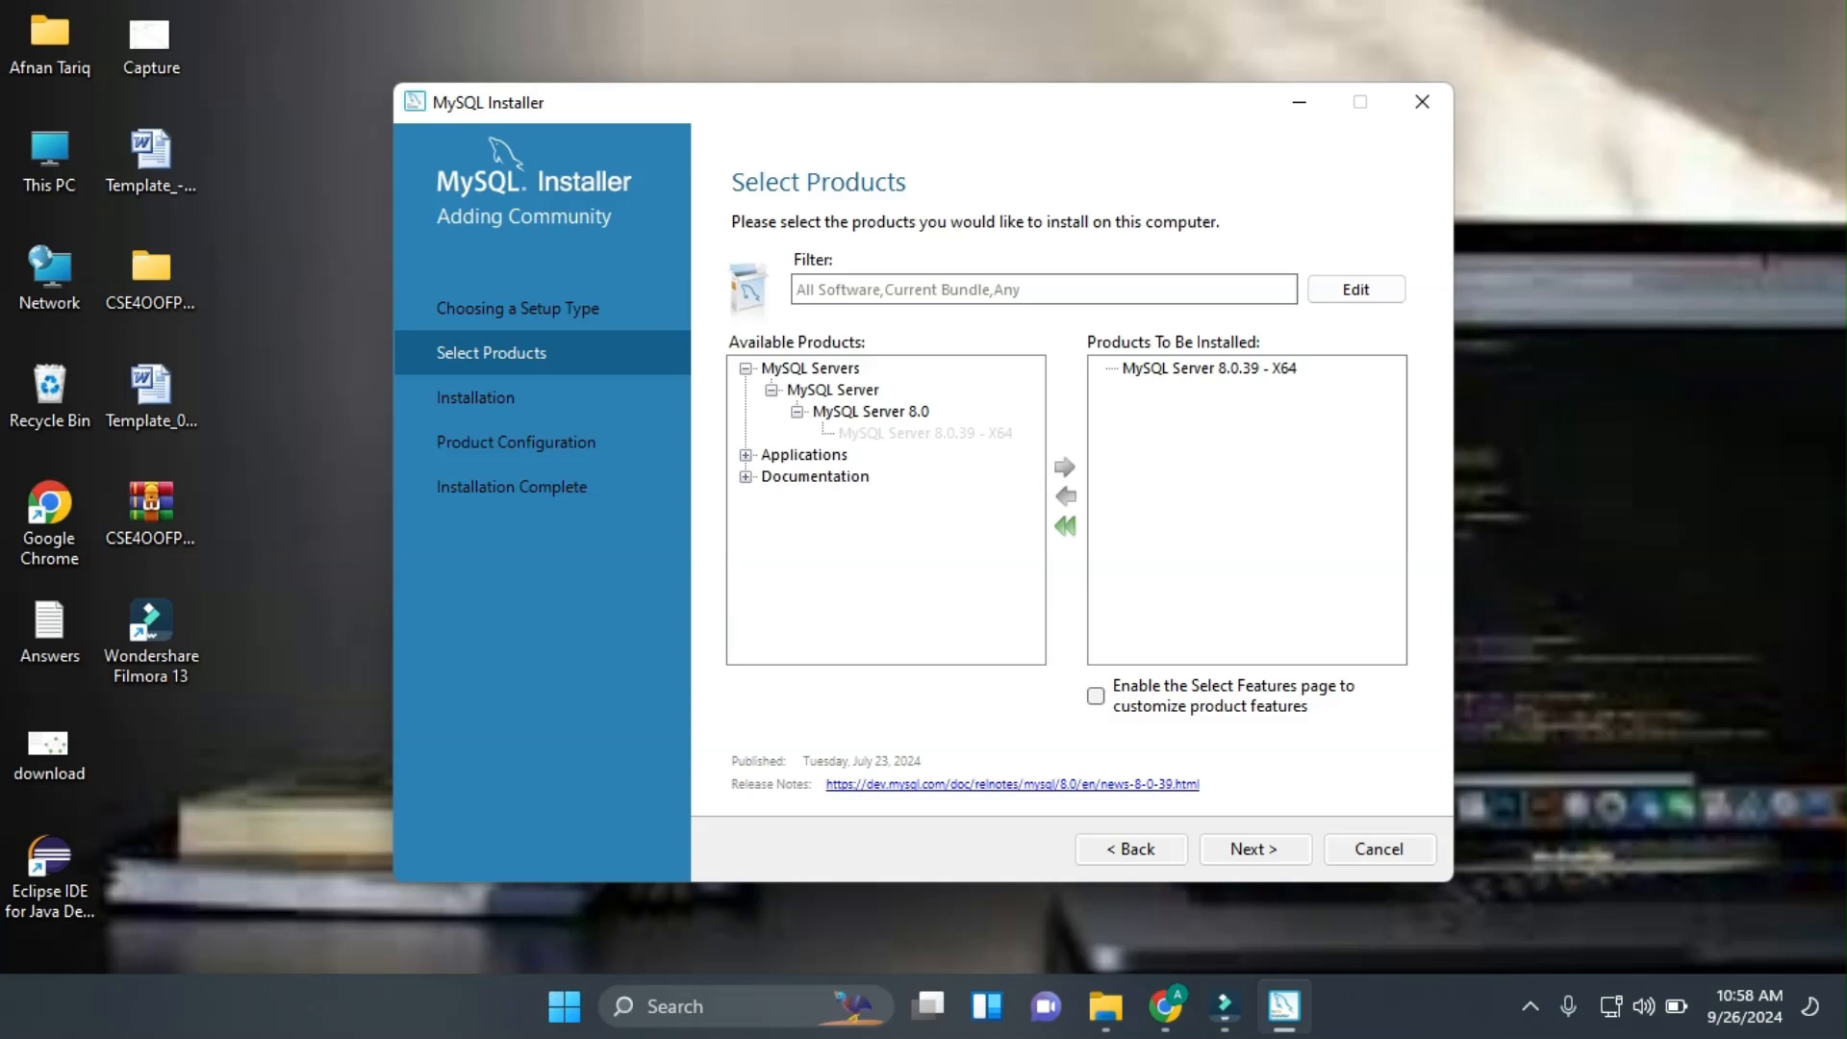
Add MySQL Workbench 8.0.38 - X64 from Applications to the install list.
left_click(746, 455)
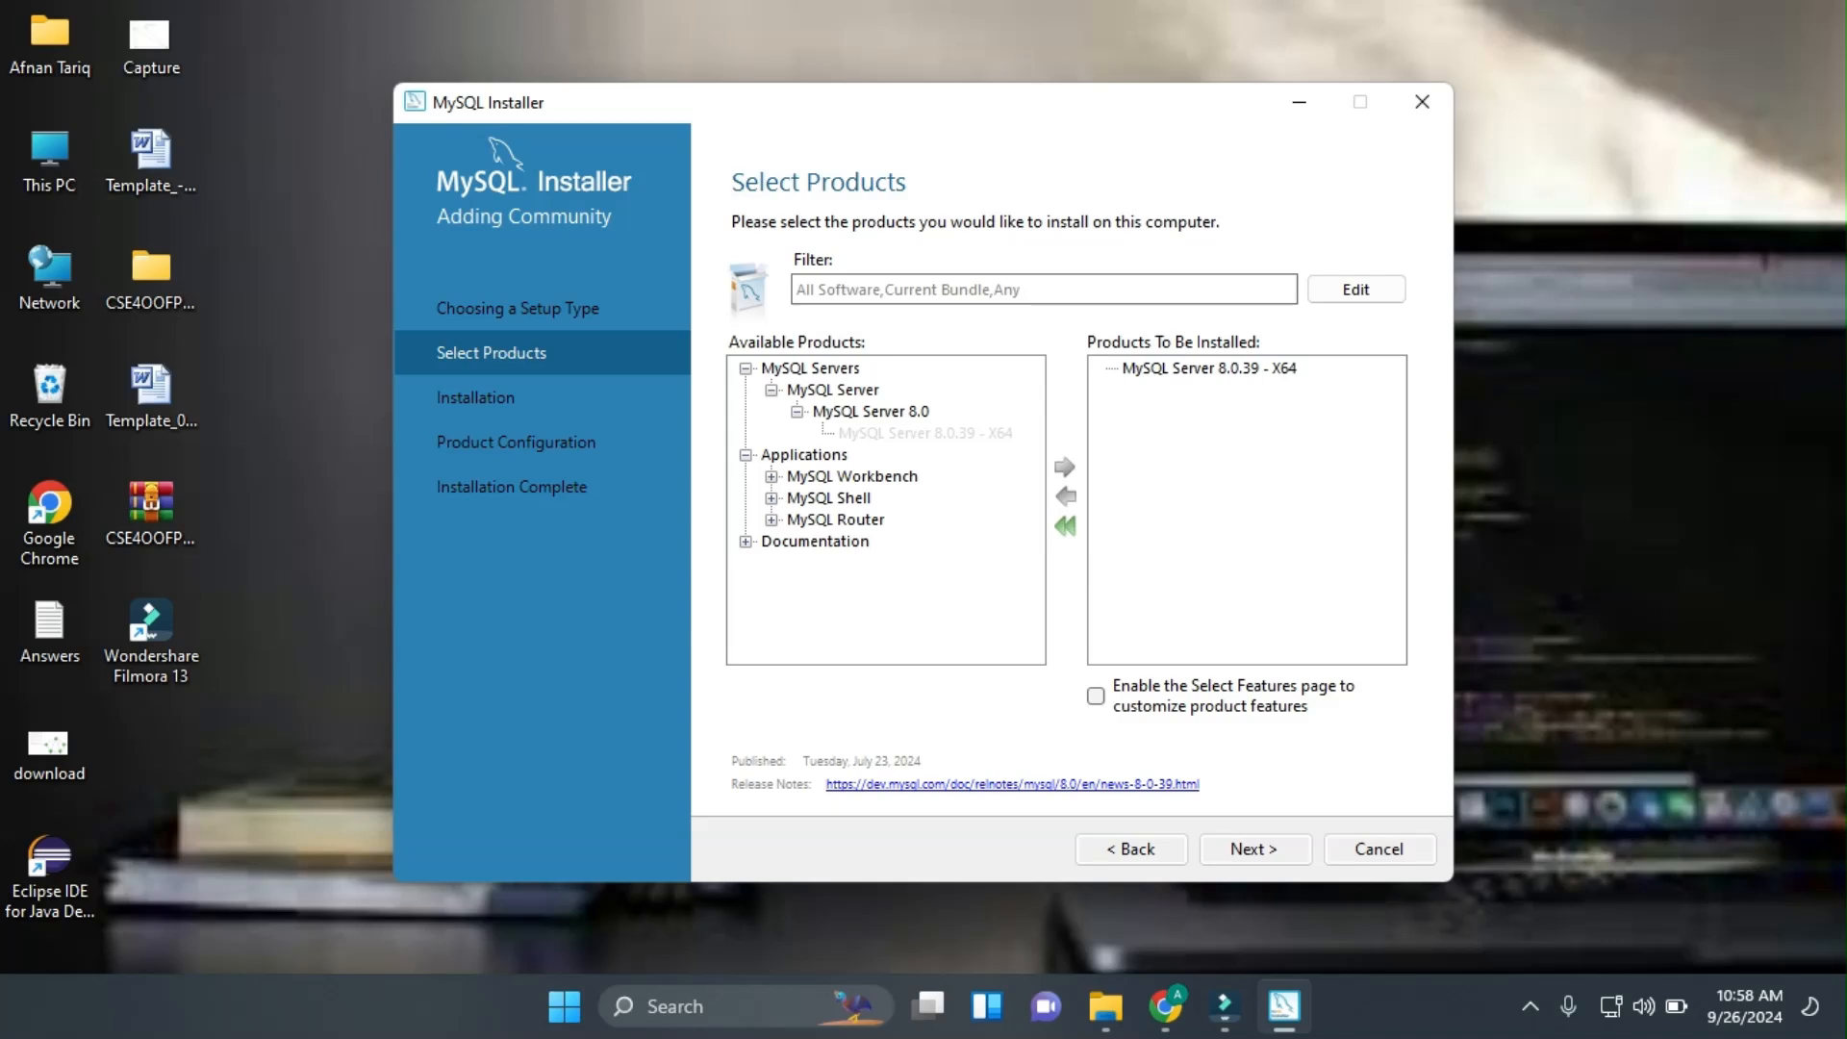
left_click(772, 477)
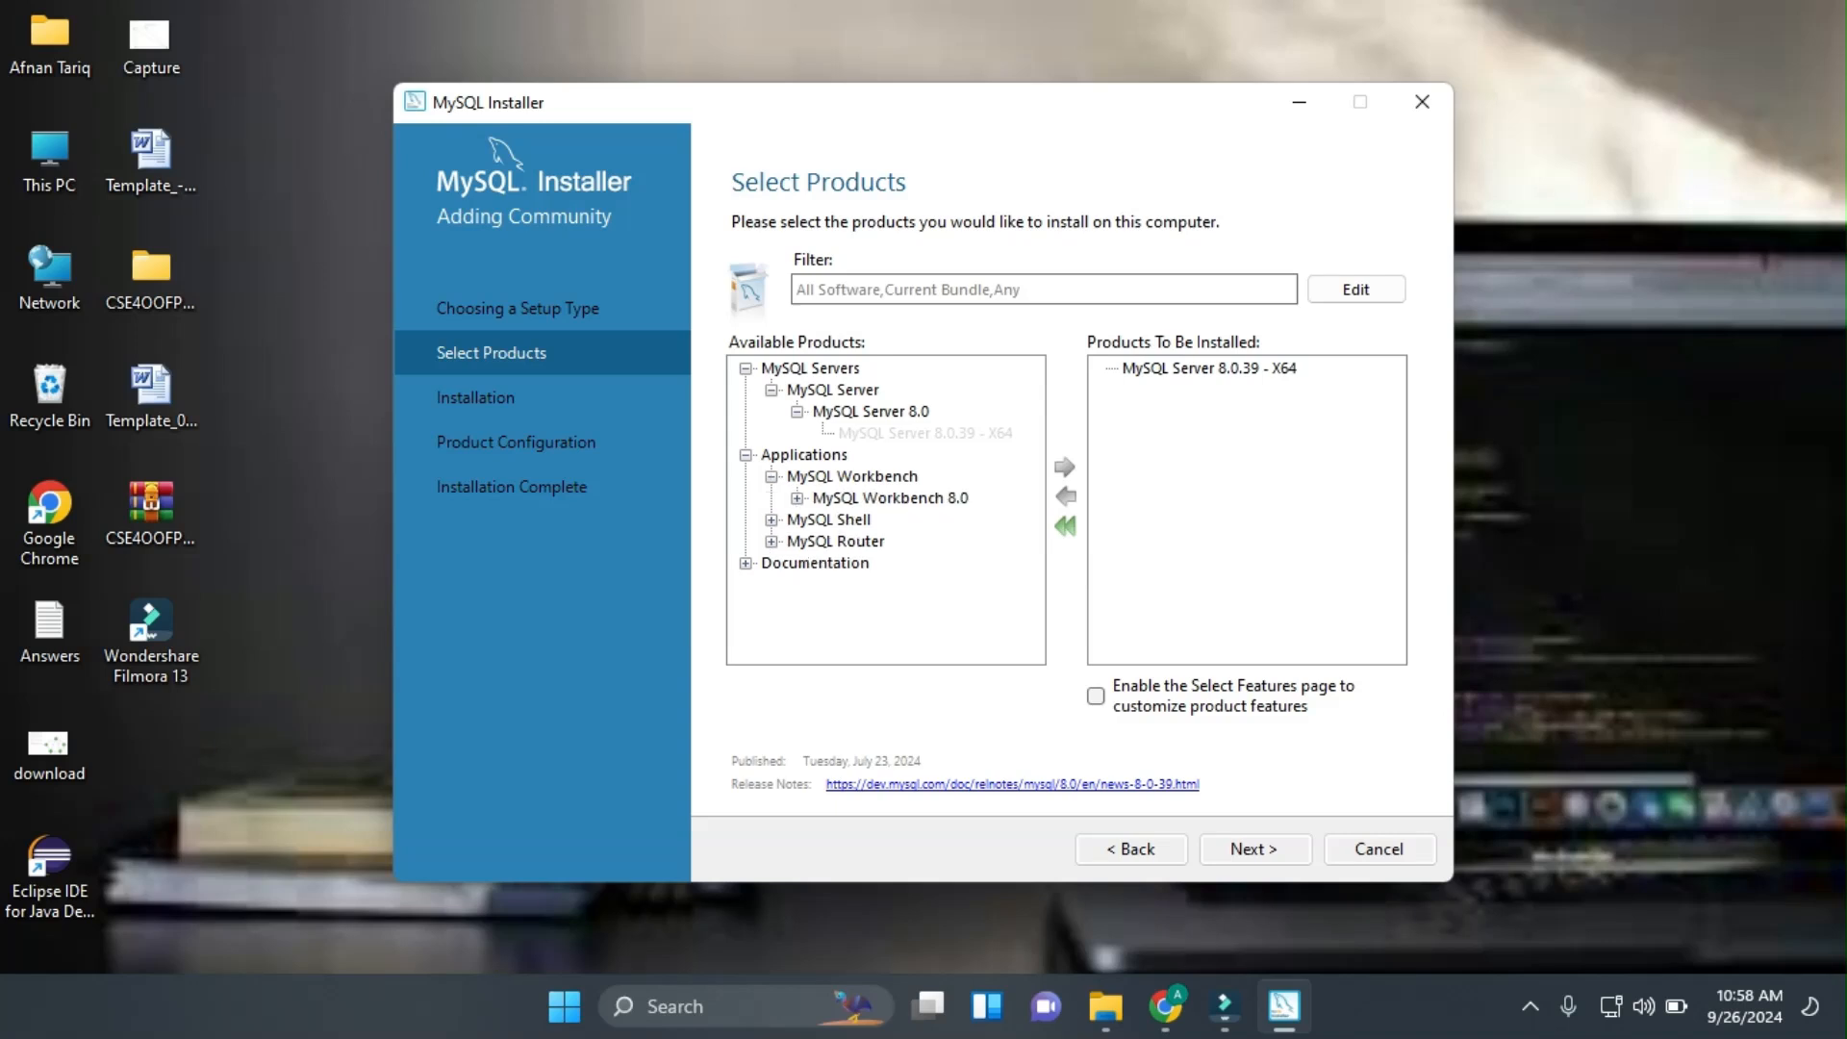
left_click(798, 498)
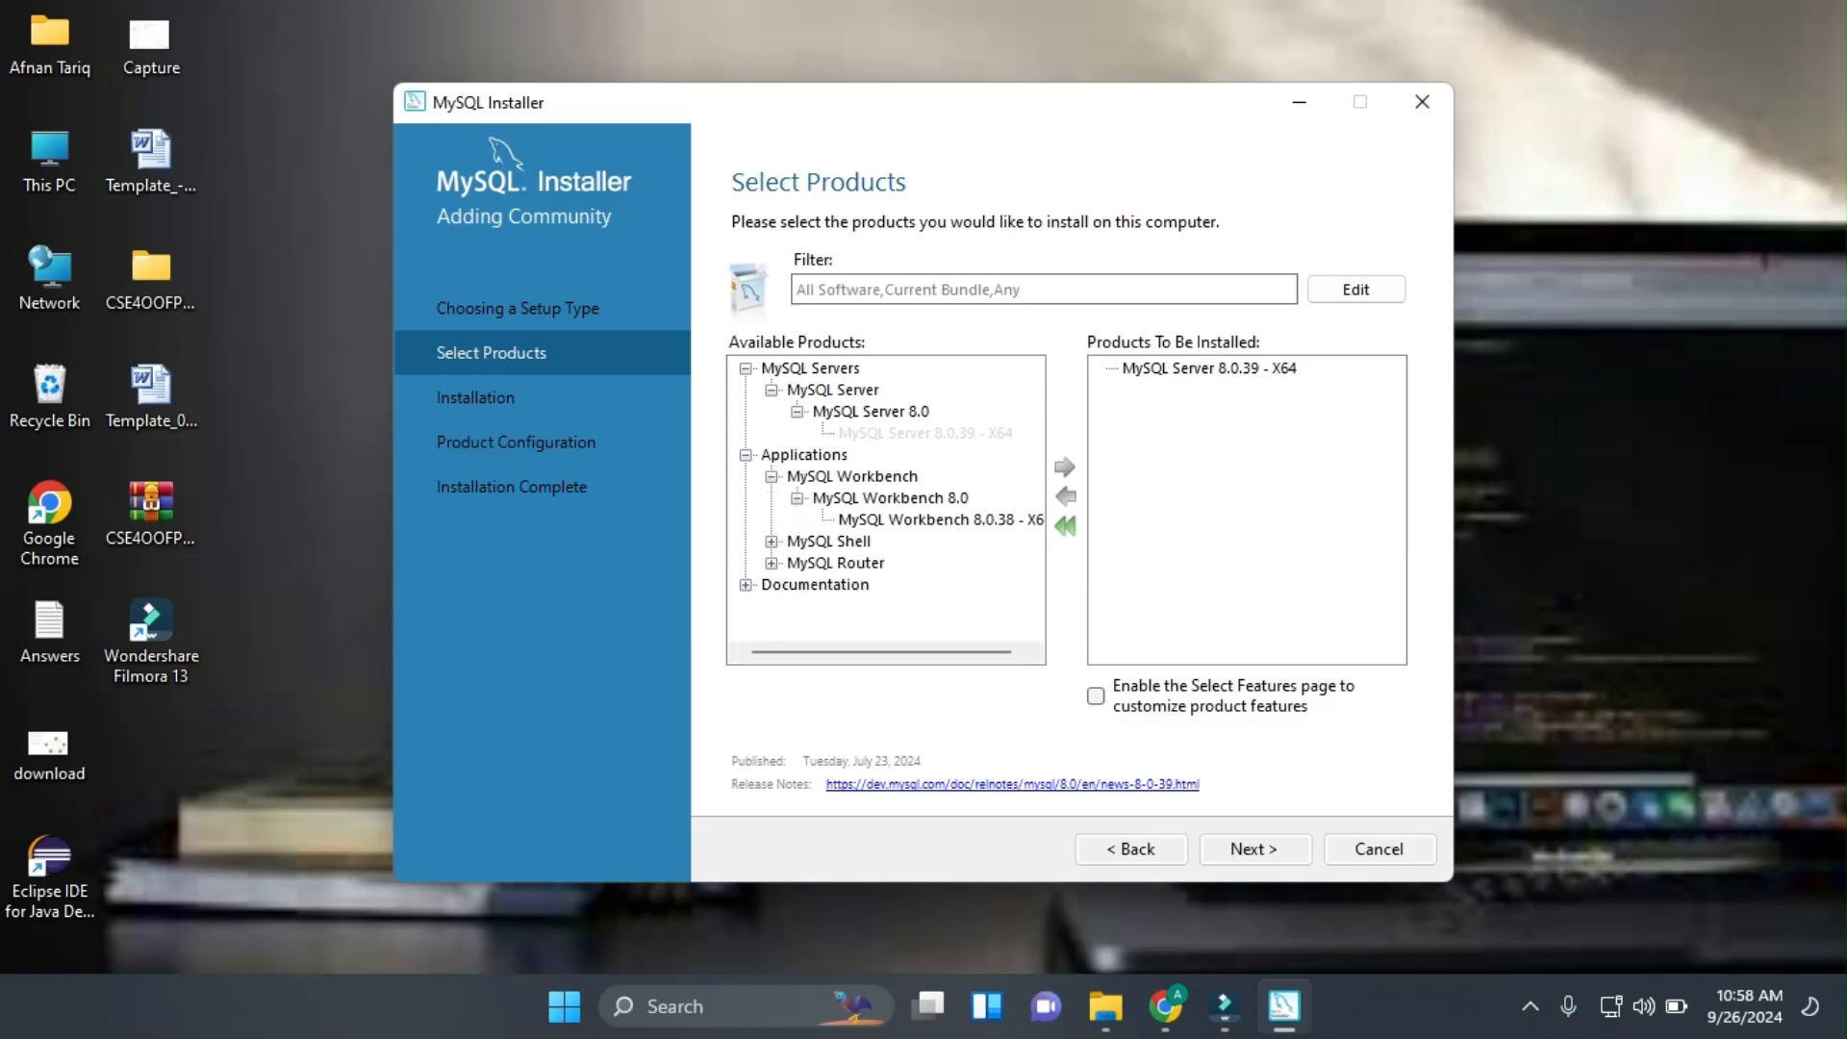
left_click(939, 520)
left_click(1065, 467)
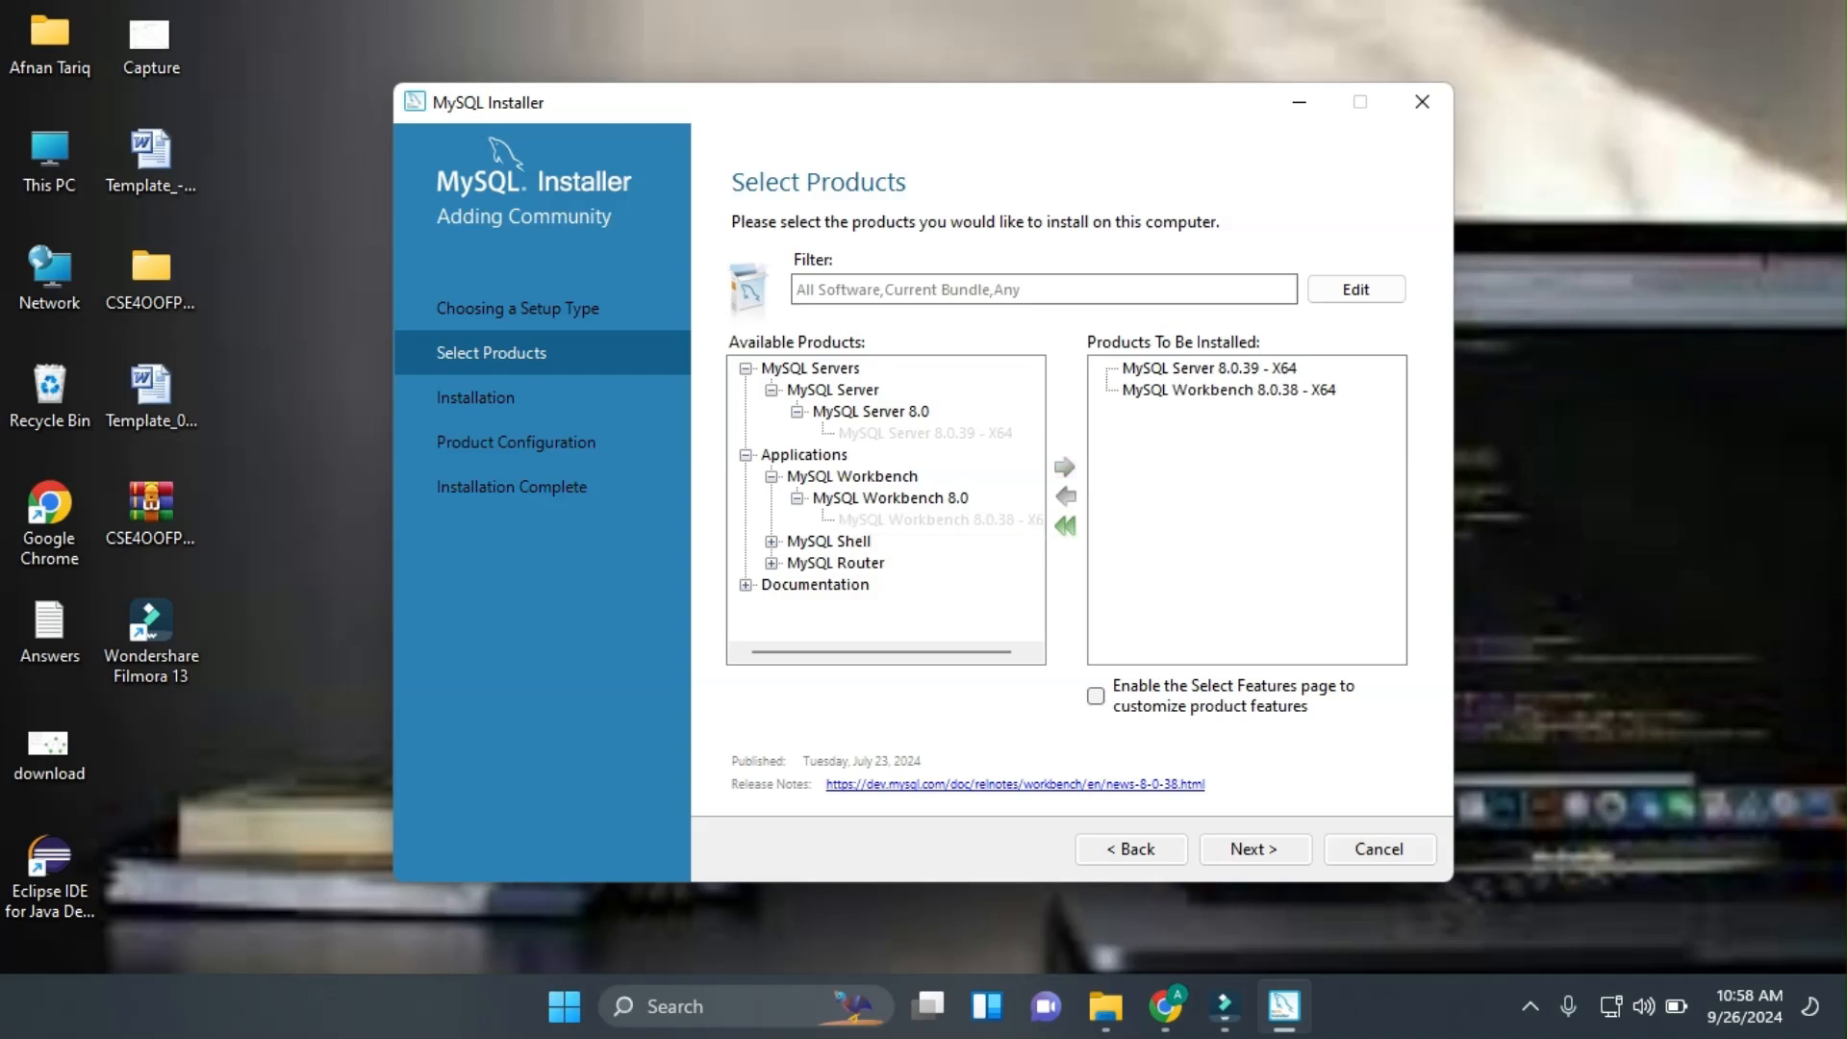
Add MySQL Shell 8.0.38 - X64 to the install list and proceed to installation.
left_click(772, 542)
left_click(797, 563)
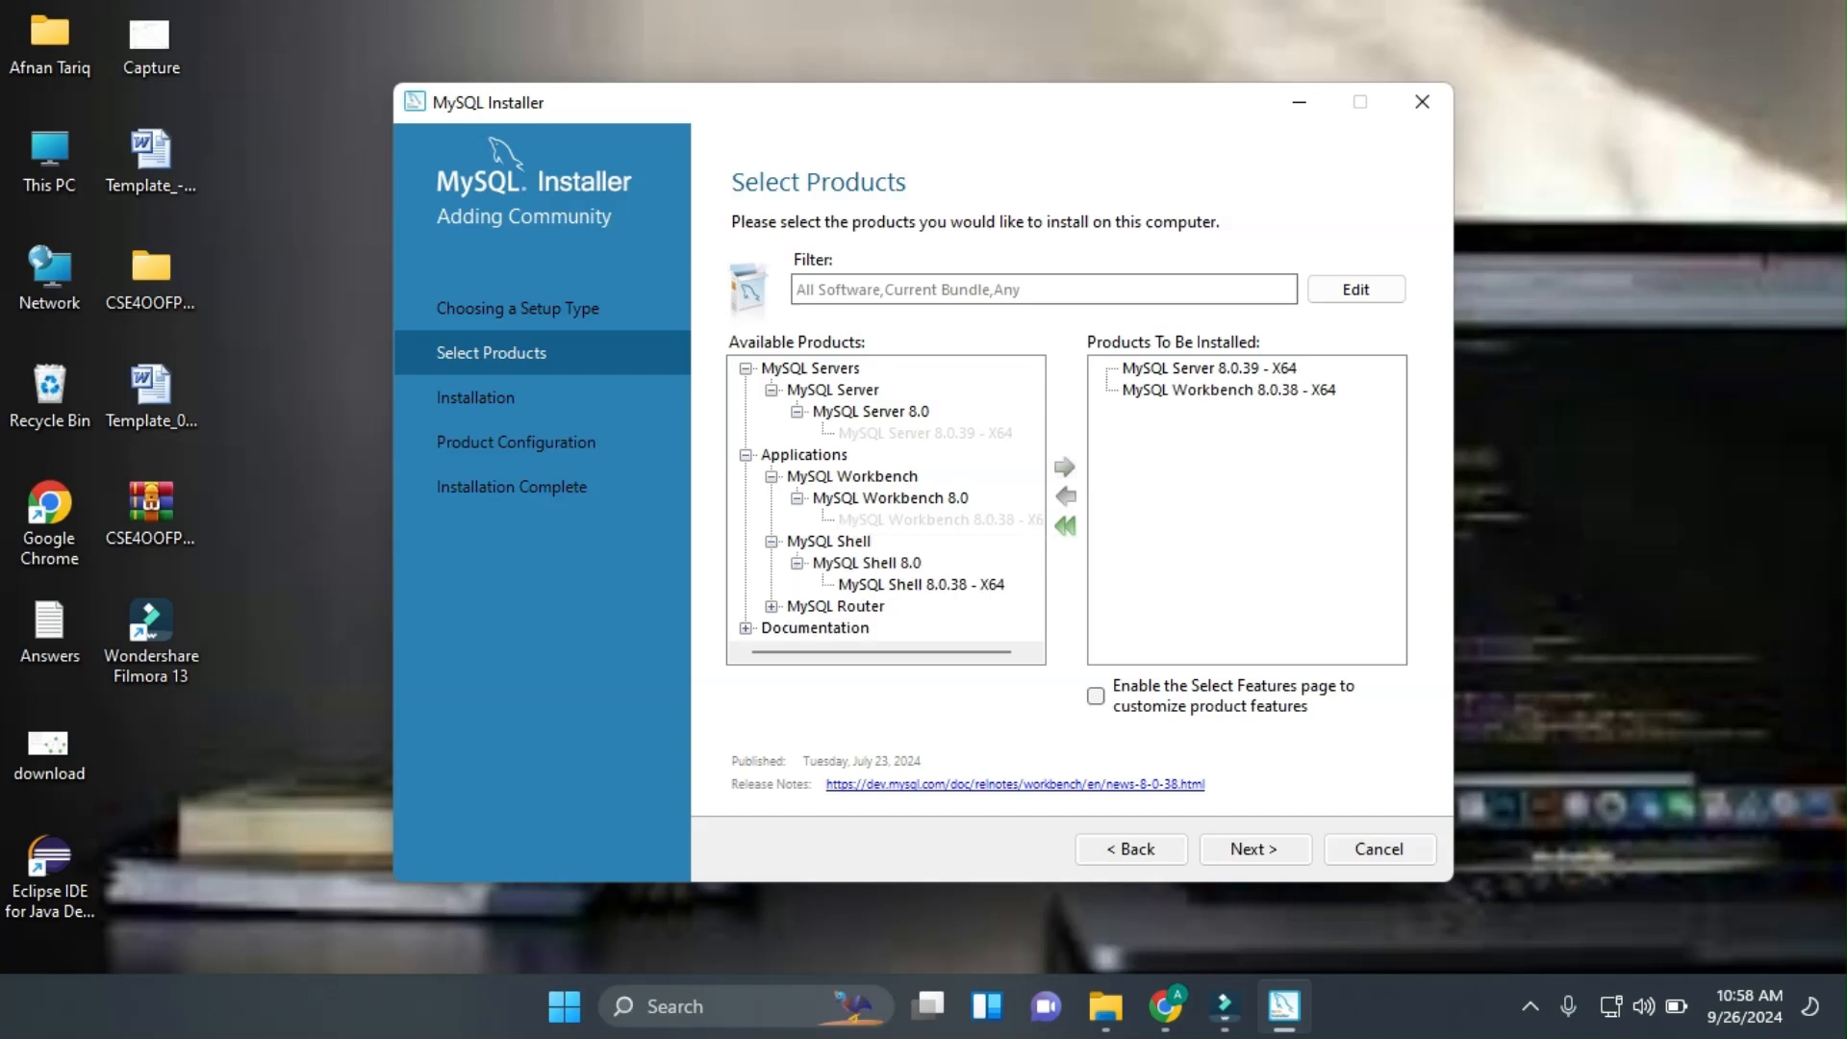
left_click(921, 584)
left_click(1065, 467)
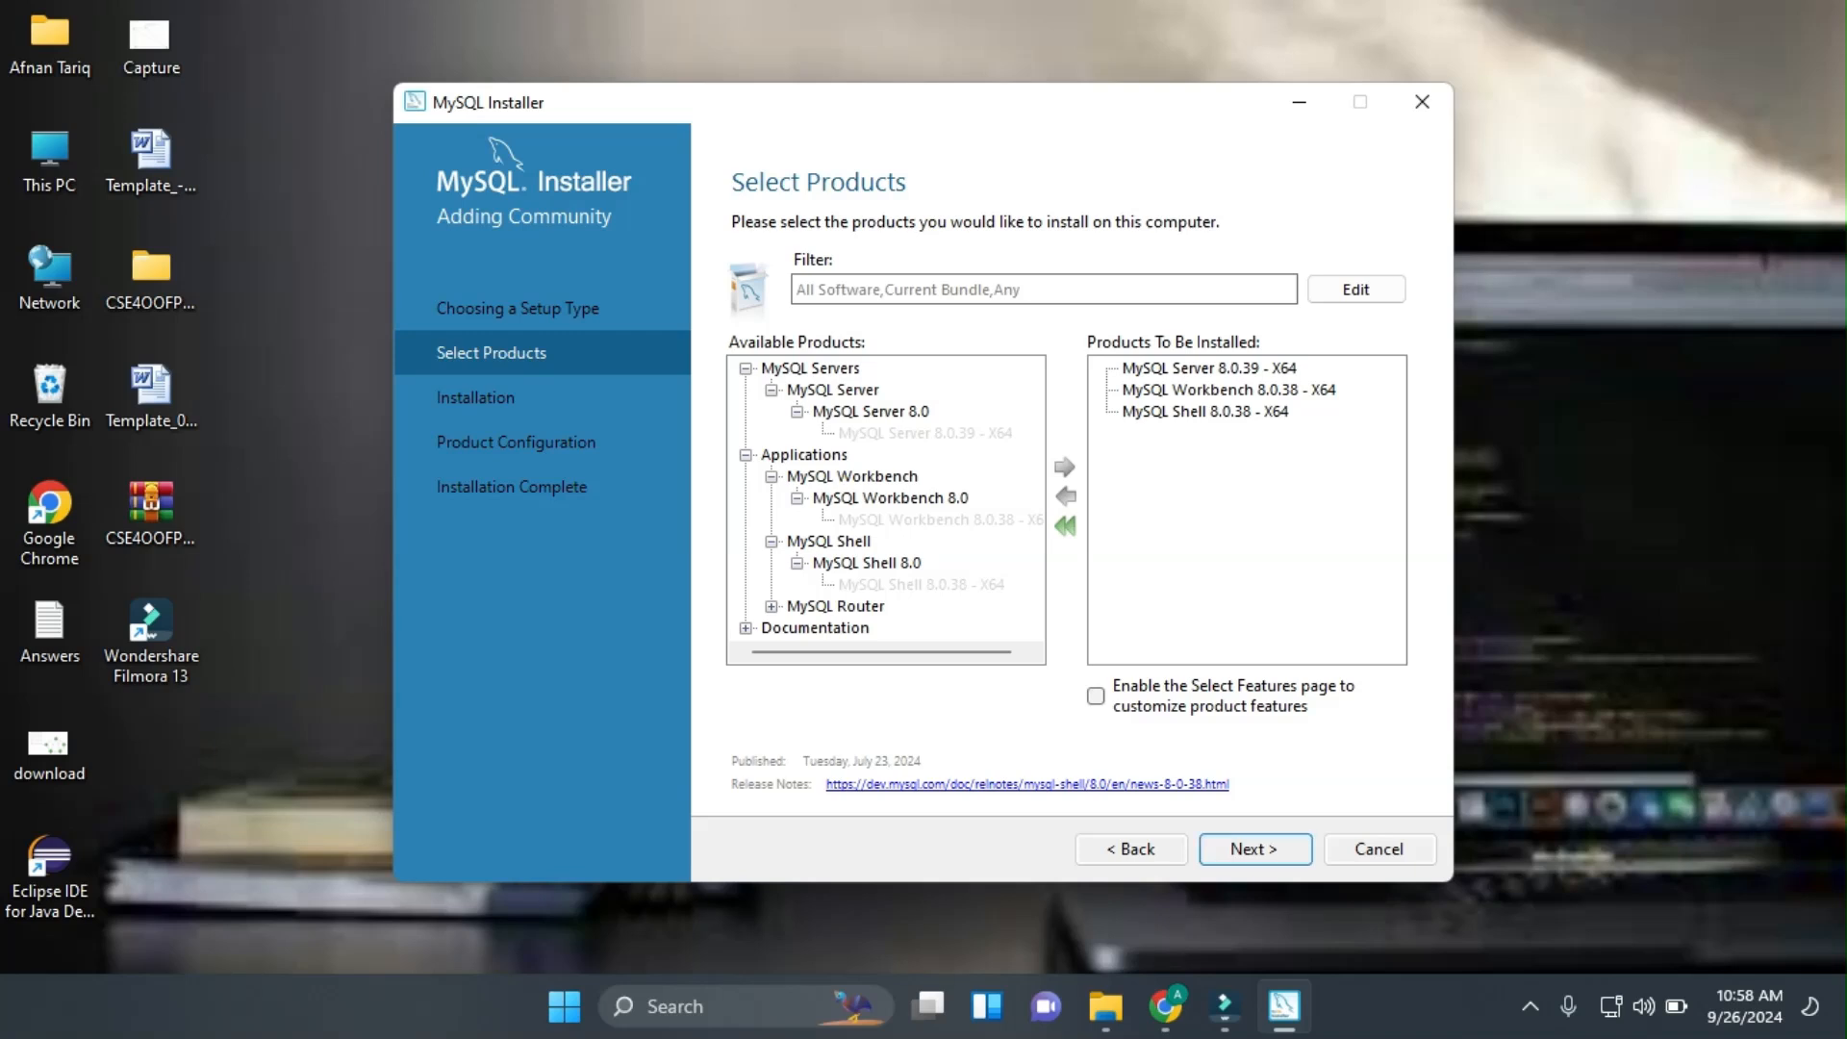
left_click(1255, 849)
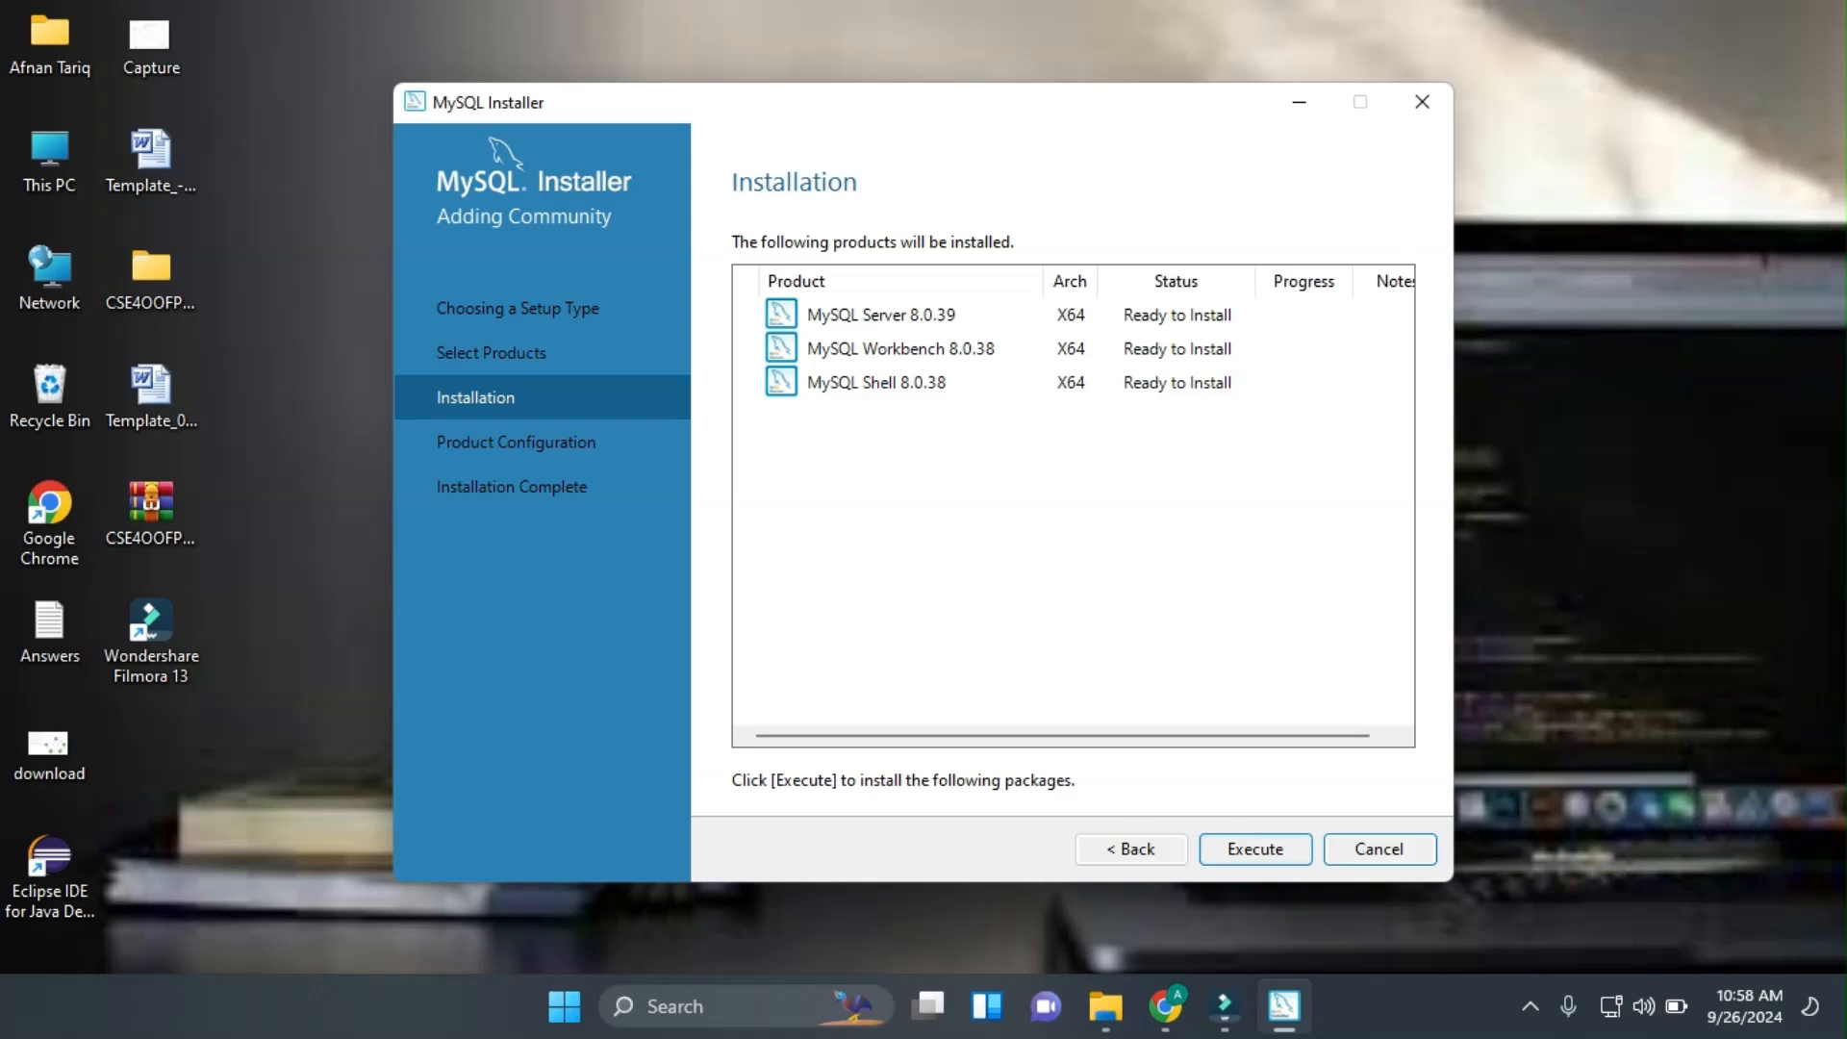
Install Server 8.0.39, Workbench 8.0.38 and Shell 8.0.38, then continue to Product Configuration.
left_click(1255, 849)
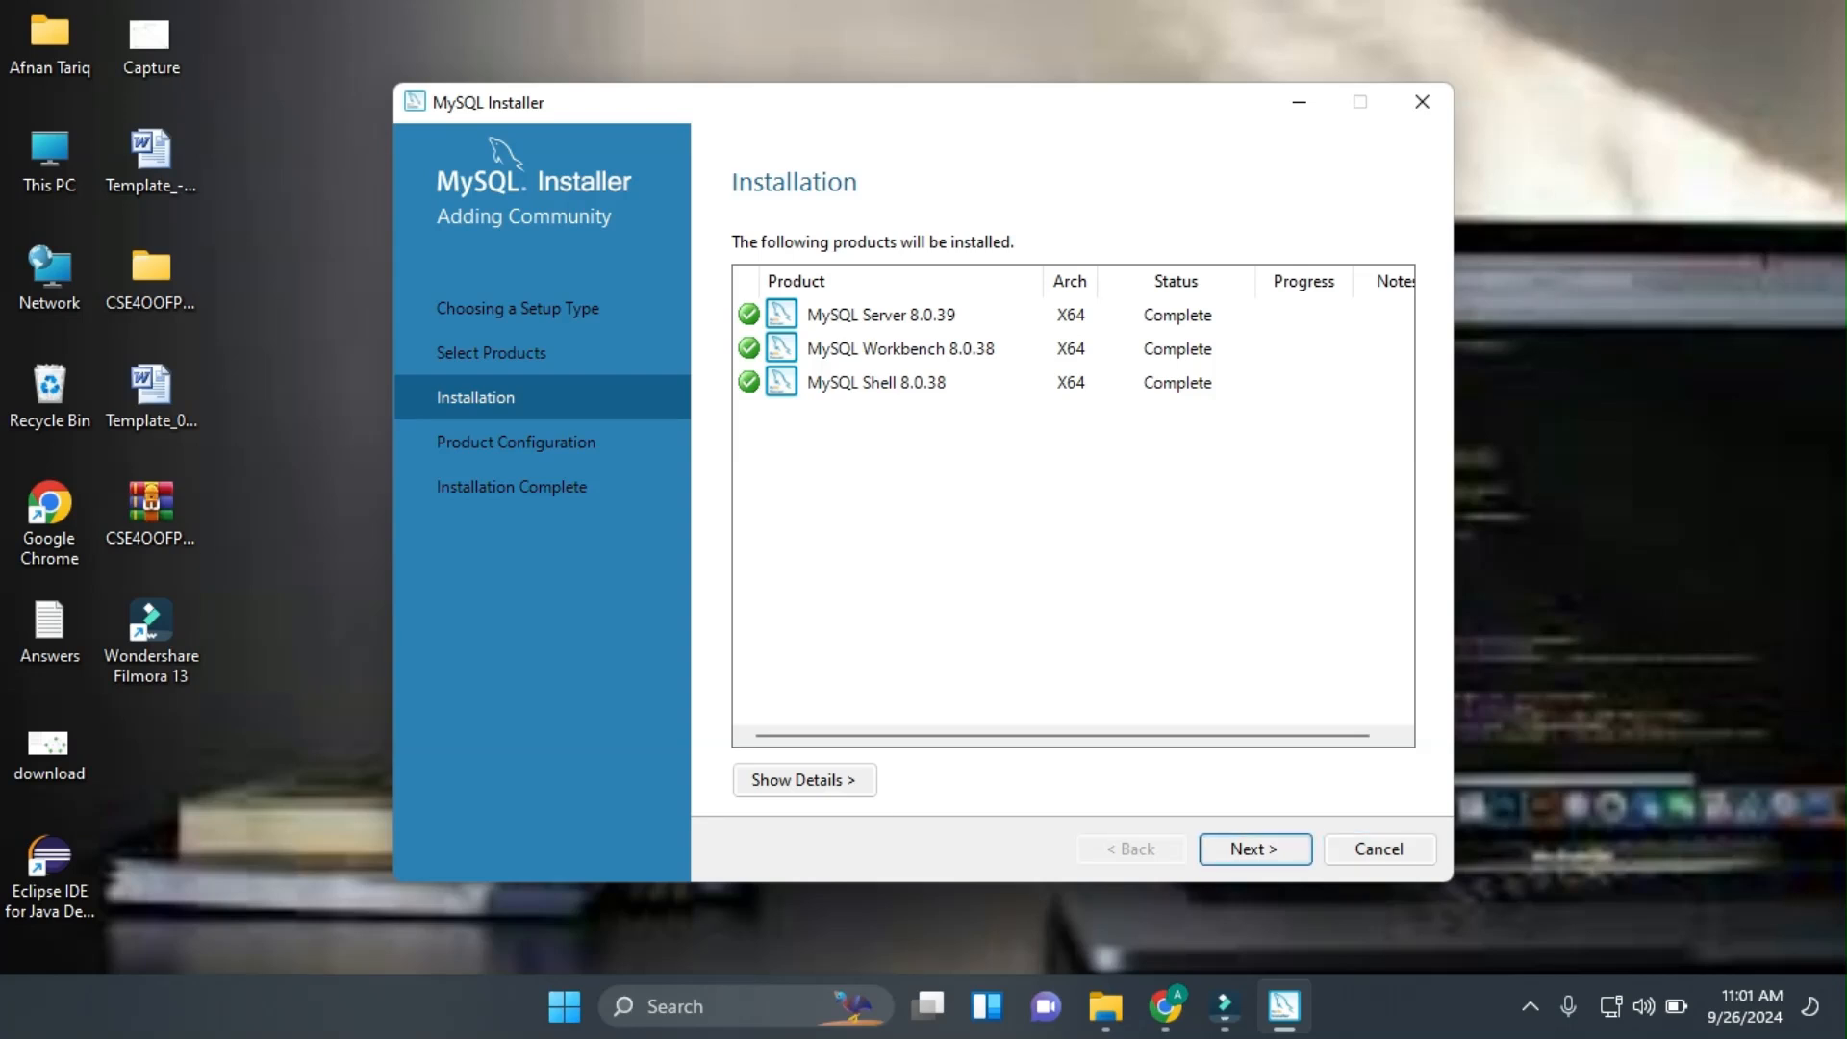
key("Return")
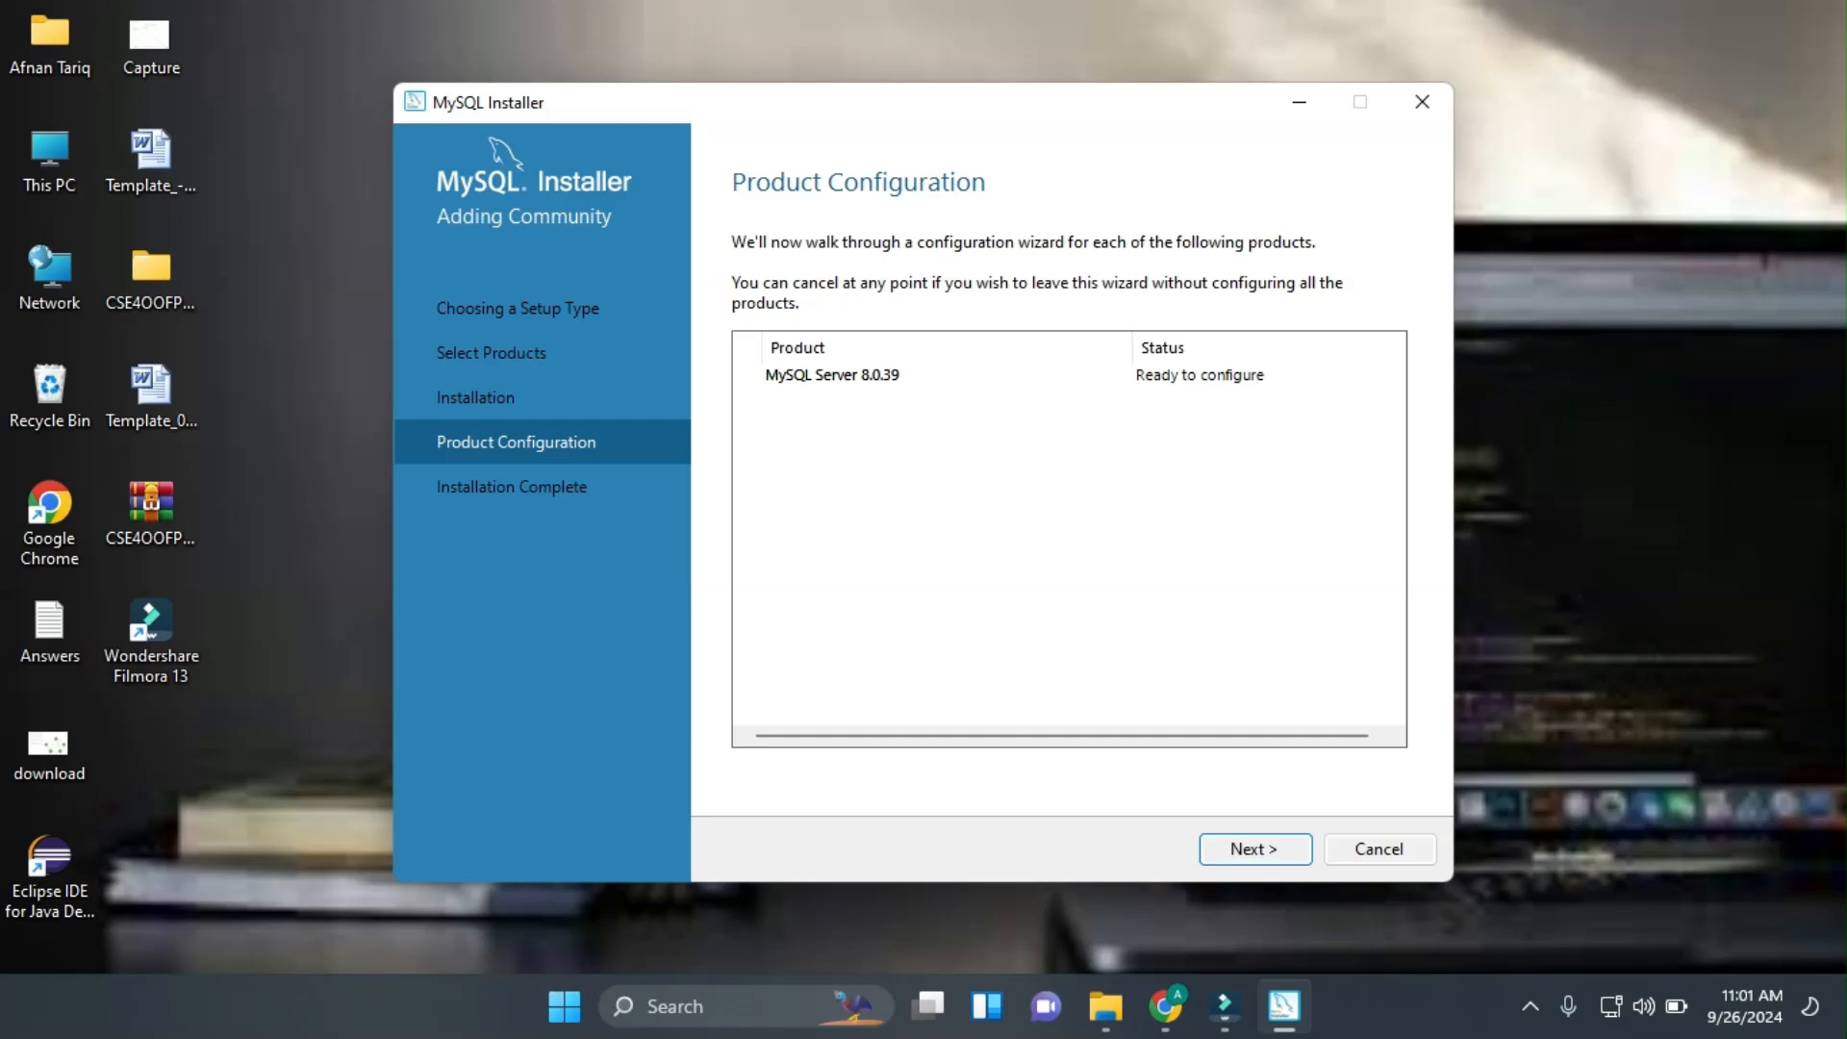
Set the server's TCP/IP port to 3307 on Type and Networking and continue.
key("Return")
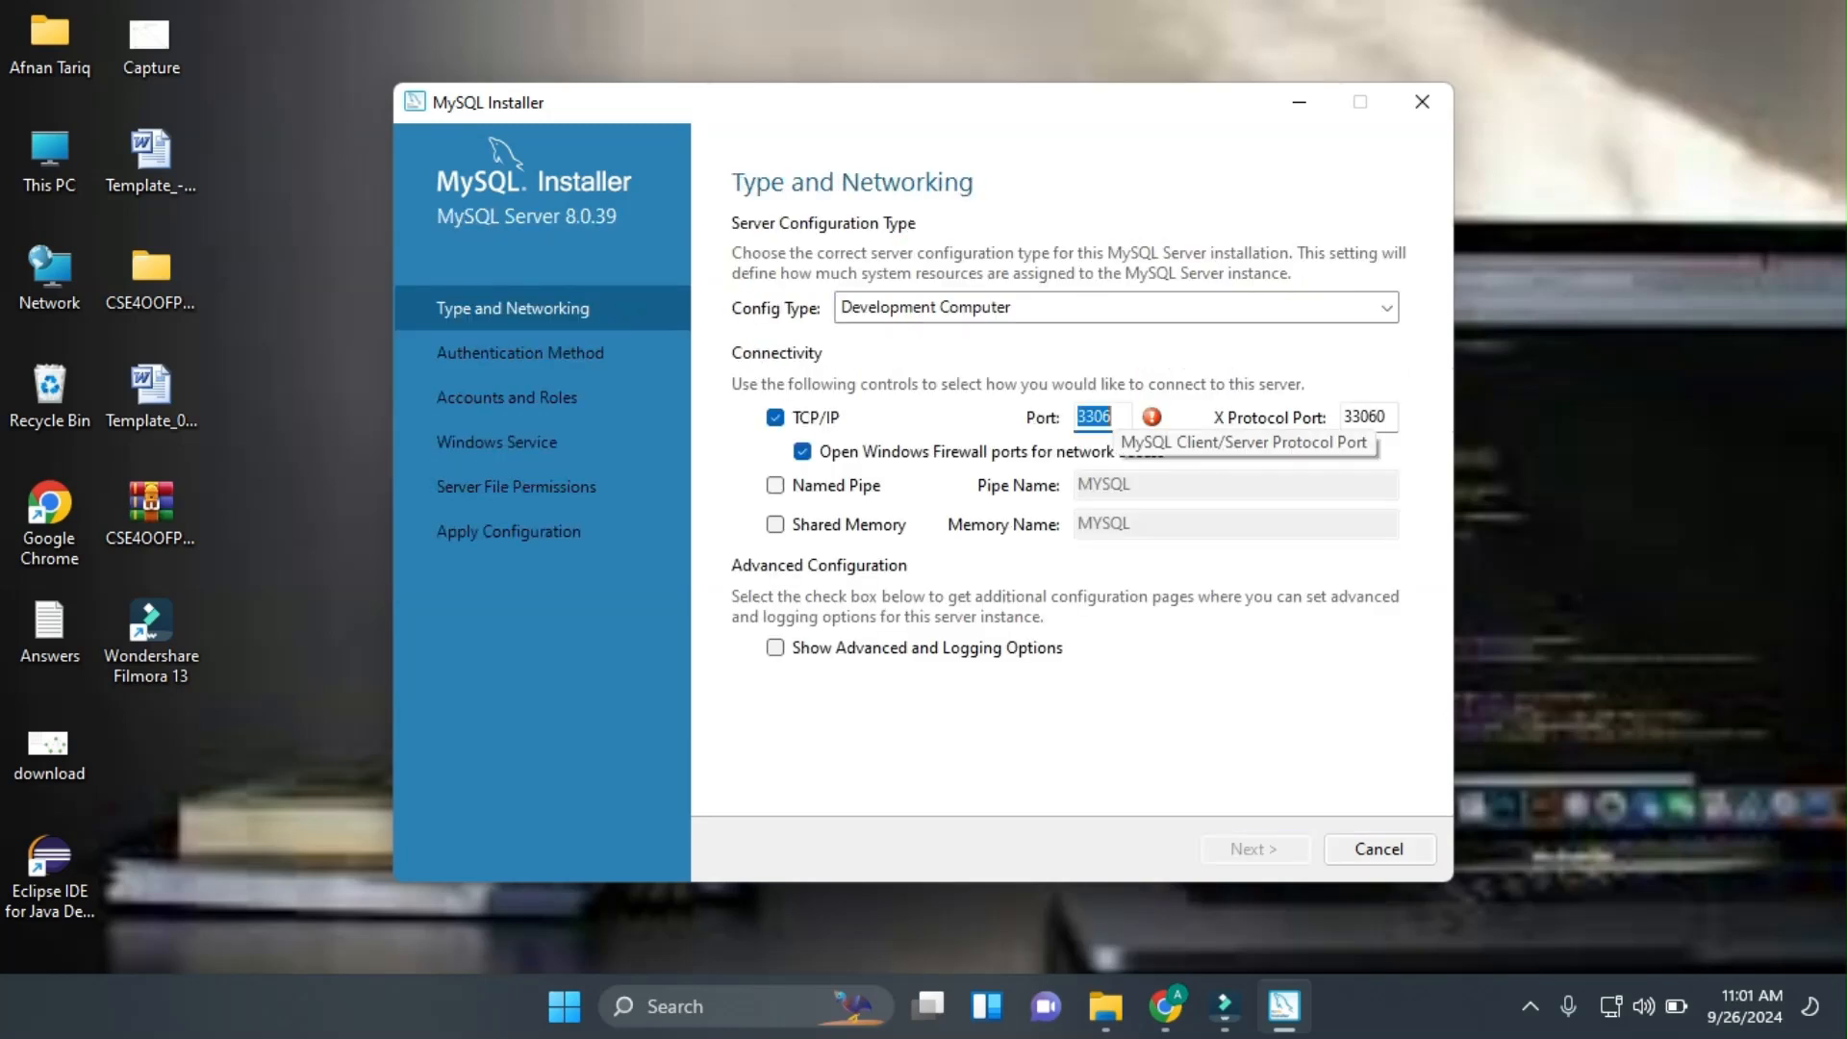
left_click(1116, 416)
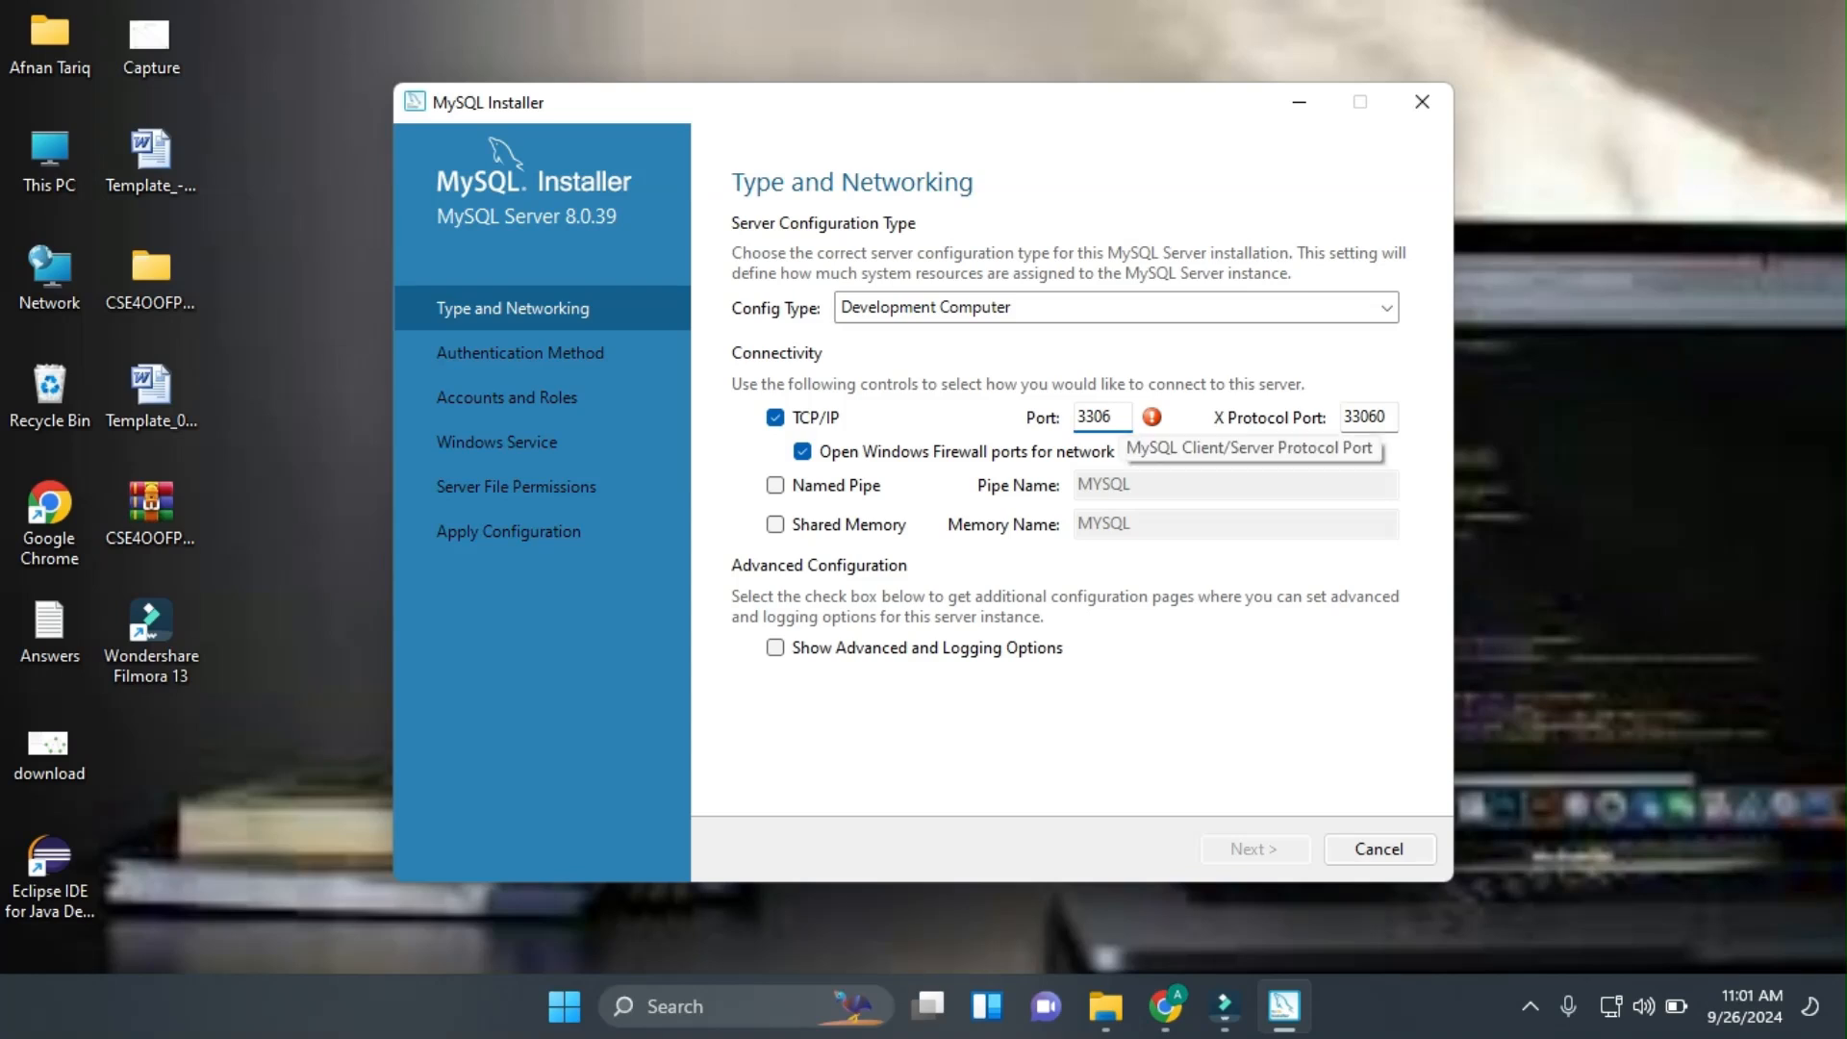
key("BackSpace")
type("7")
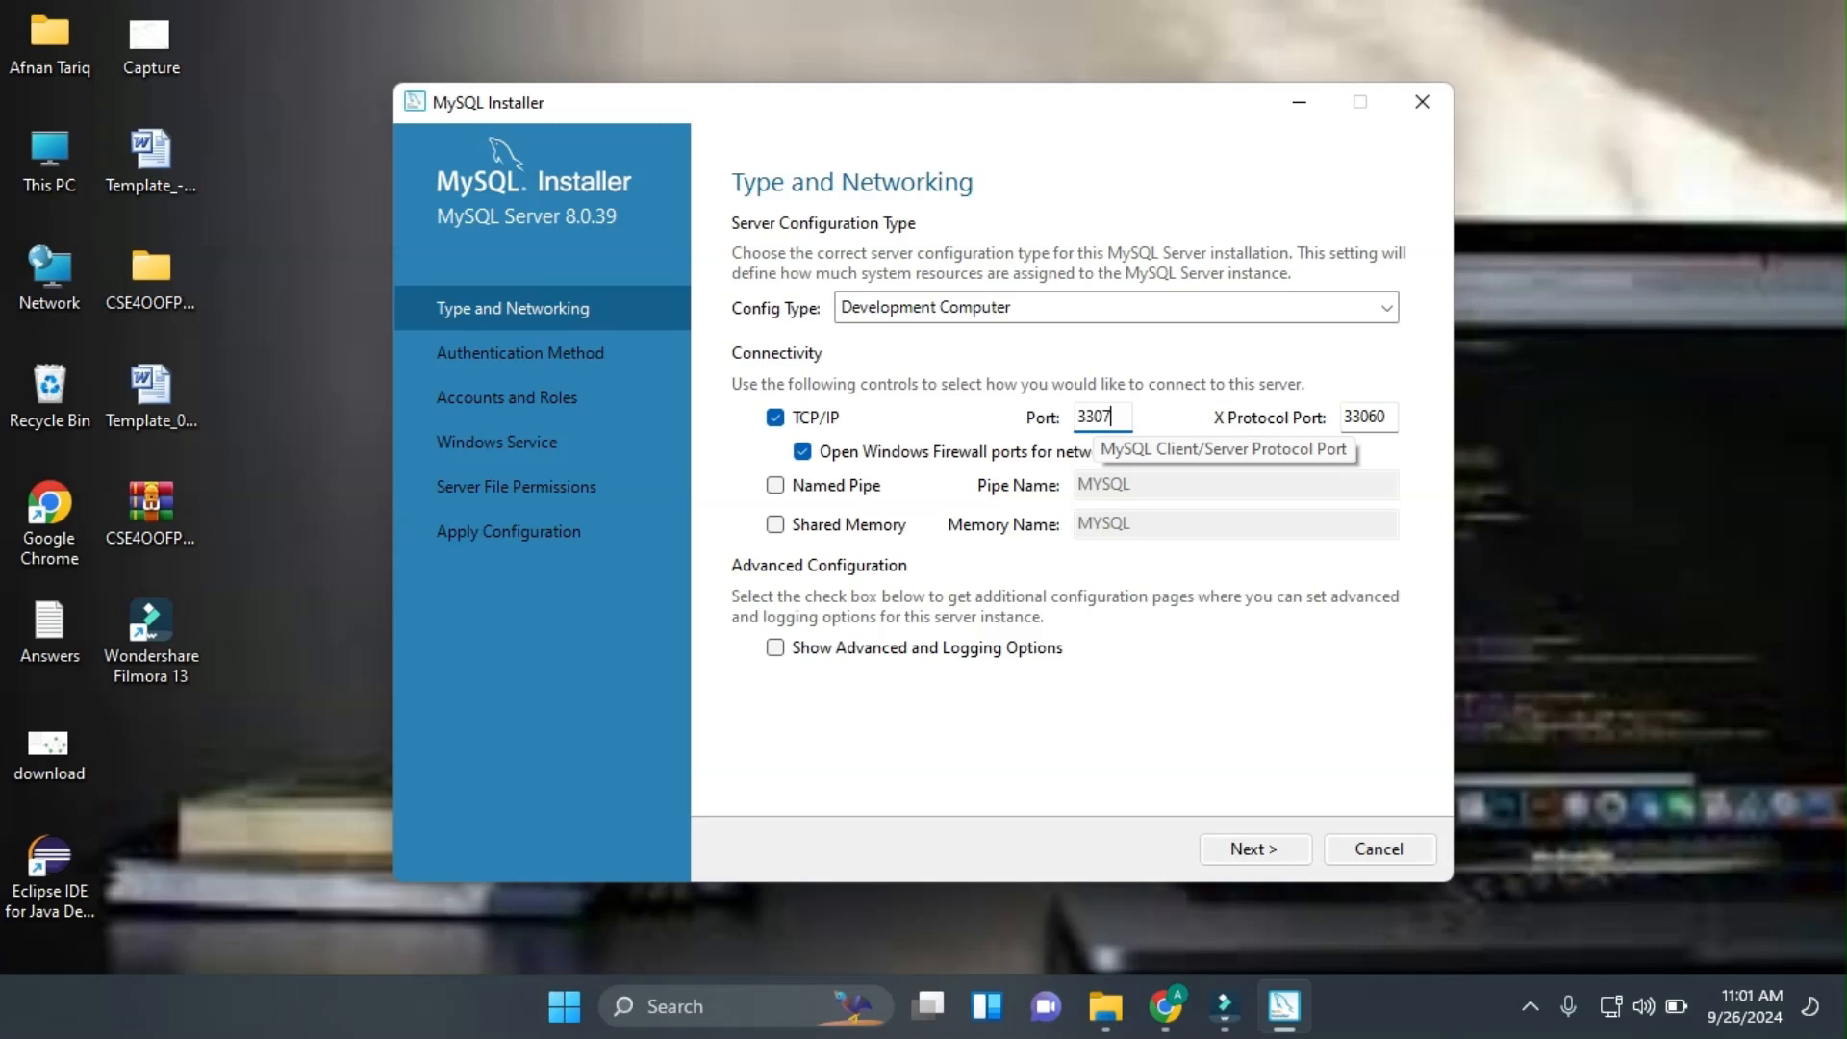
left_click(1255, 849)
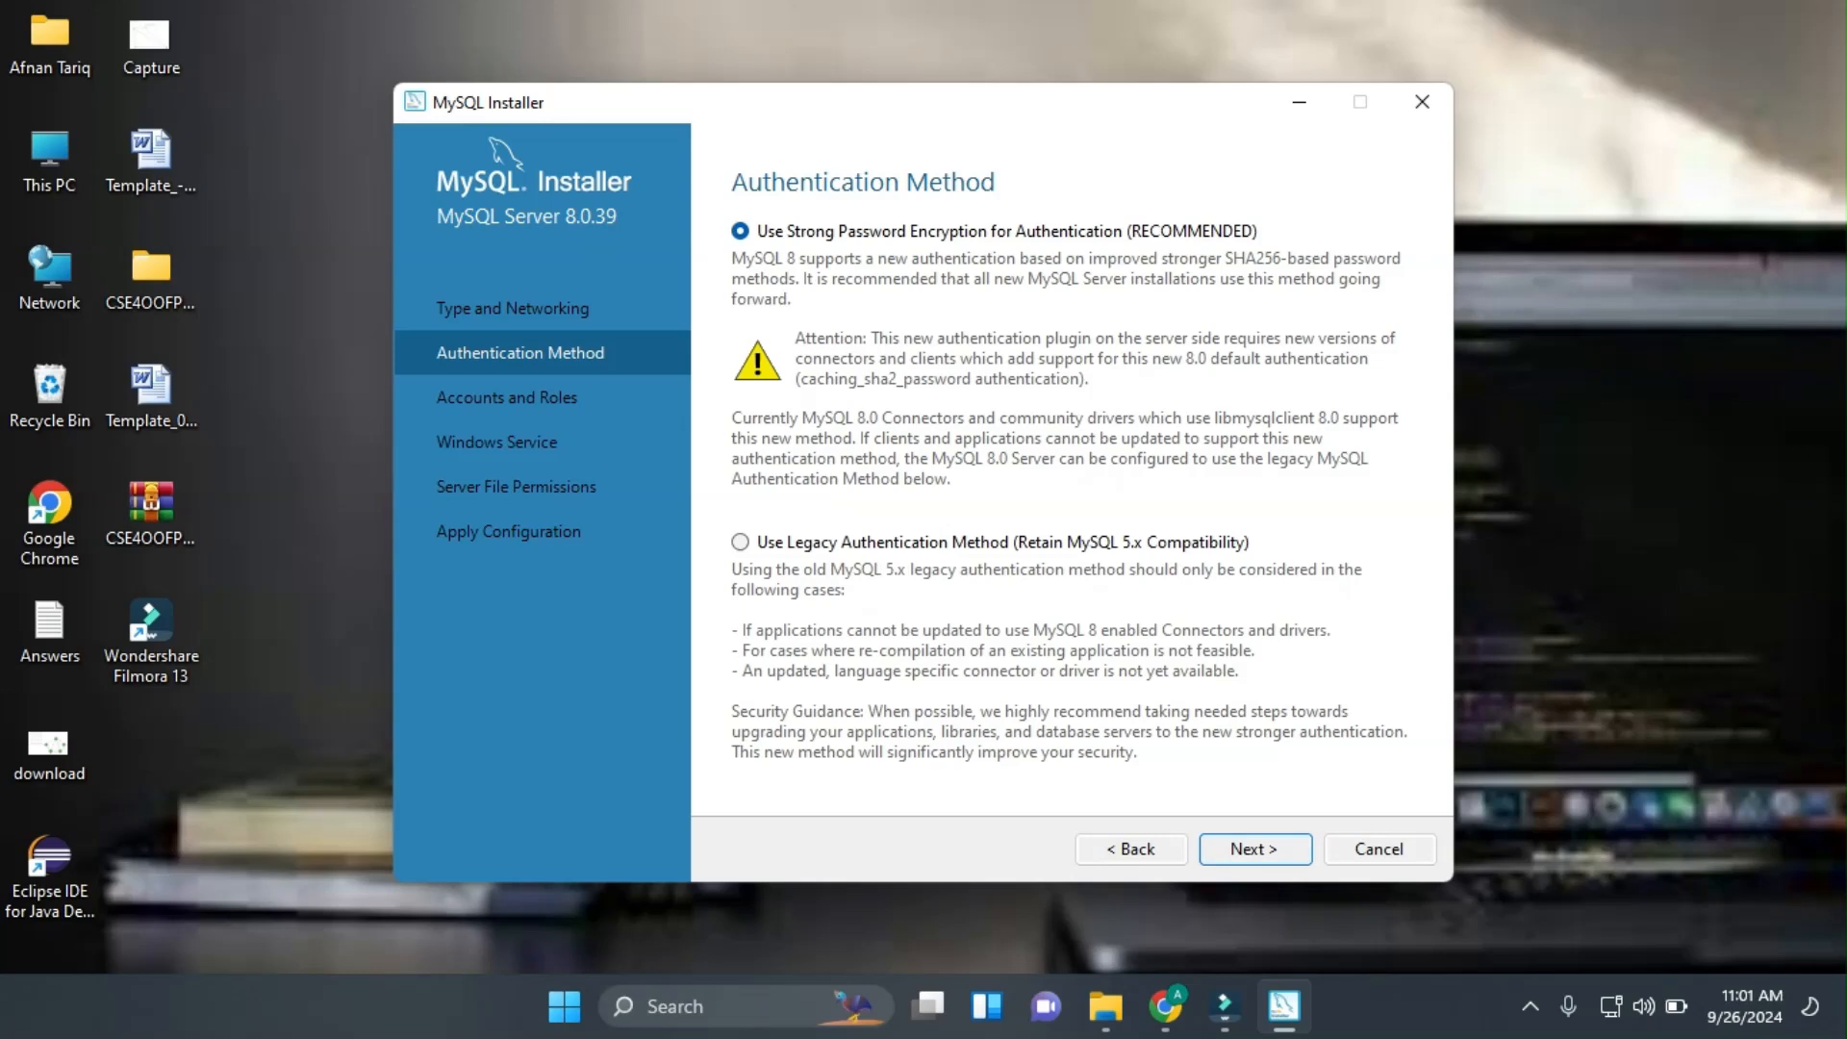
Keep strong password encryption and enter the root account password twice to confirm it.
key("Return")
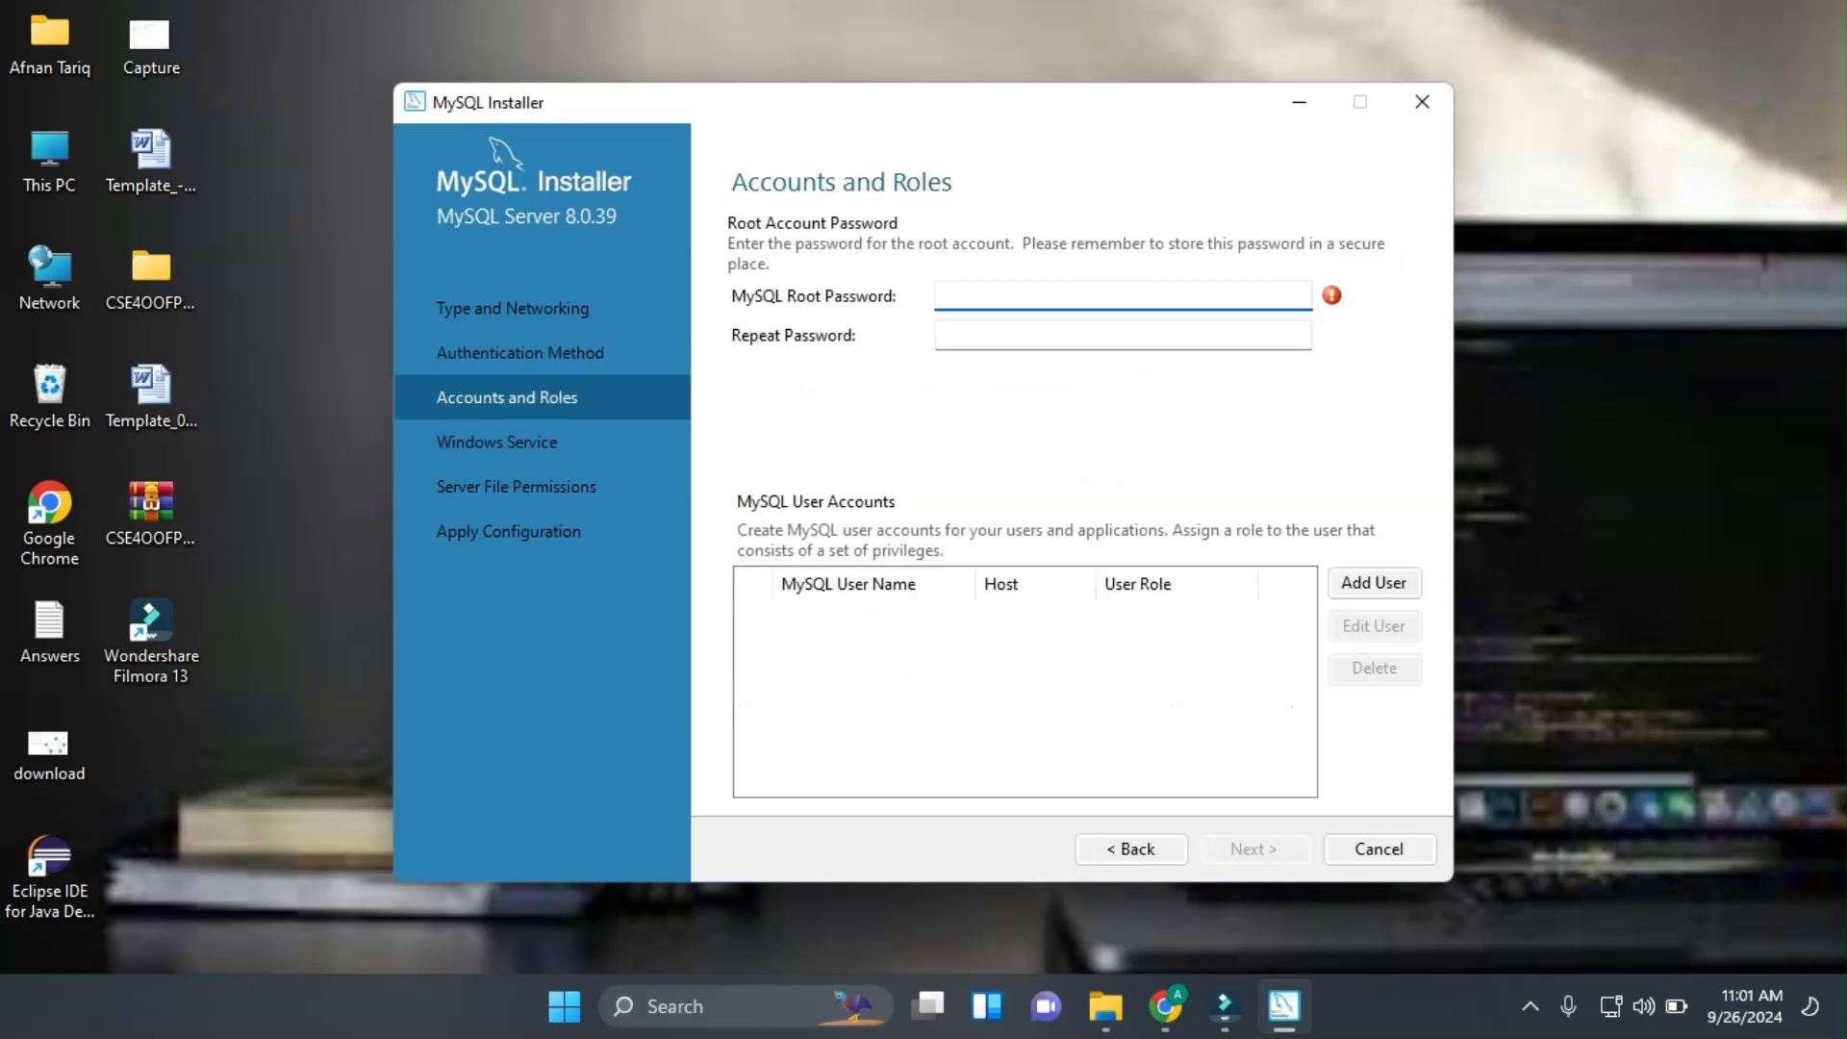
type("root1234")
key("Tab")
type("•••••")
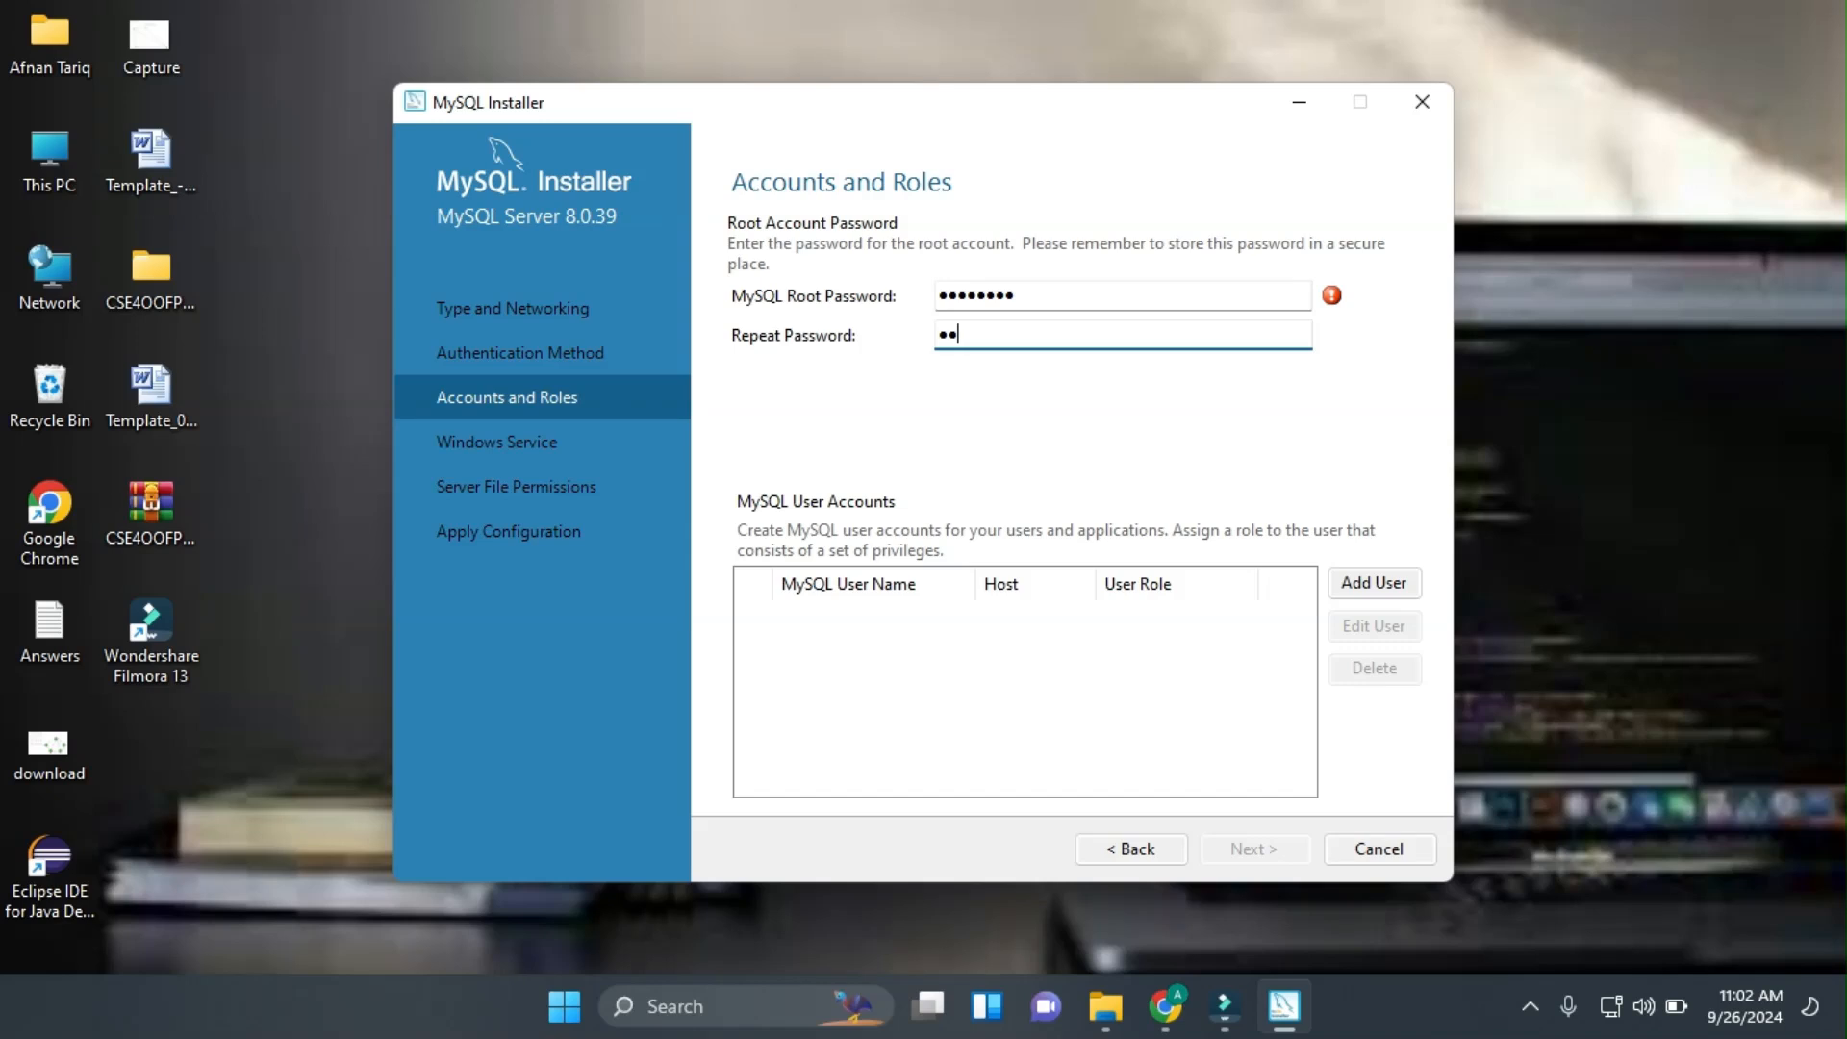
type("234")
left_click(1255, 849)
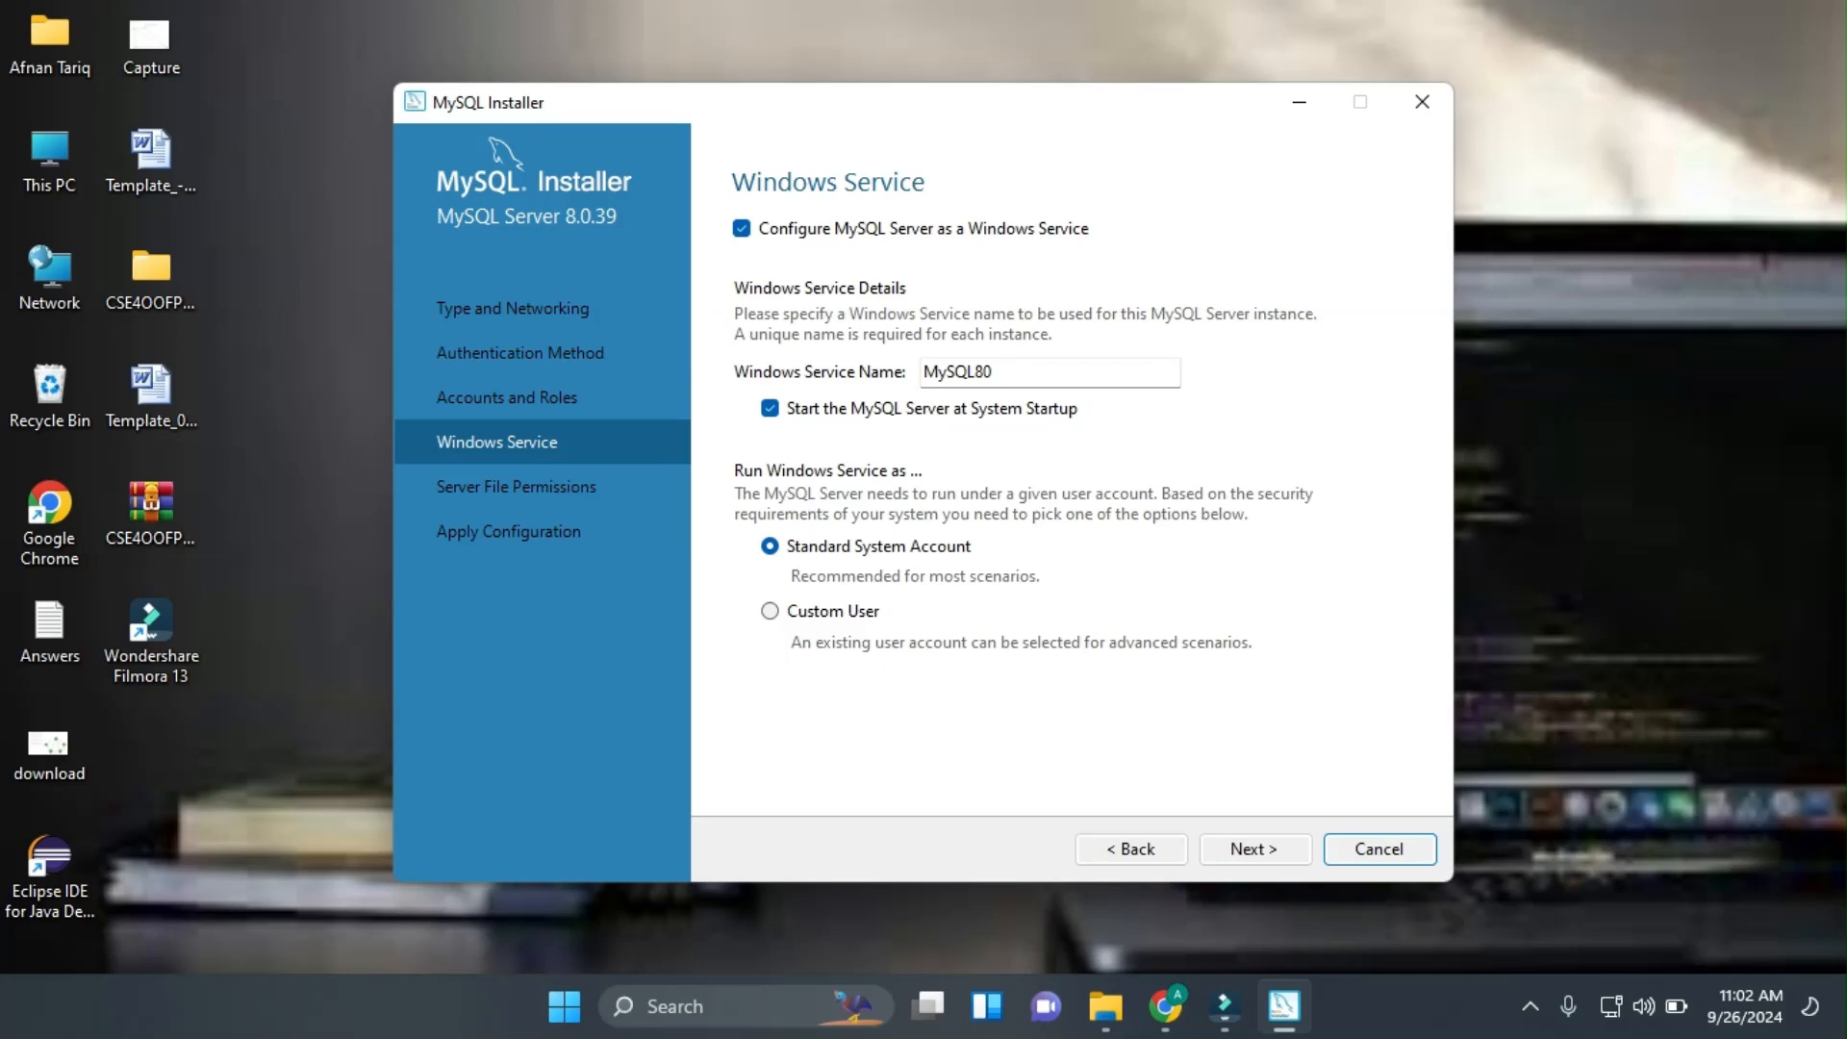
Keep the default MySQL80 Windows service and full-access file permissions for the service user.
left_click(1256, 850)
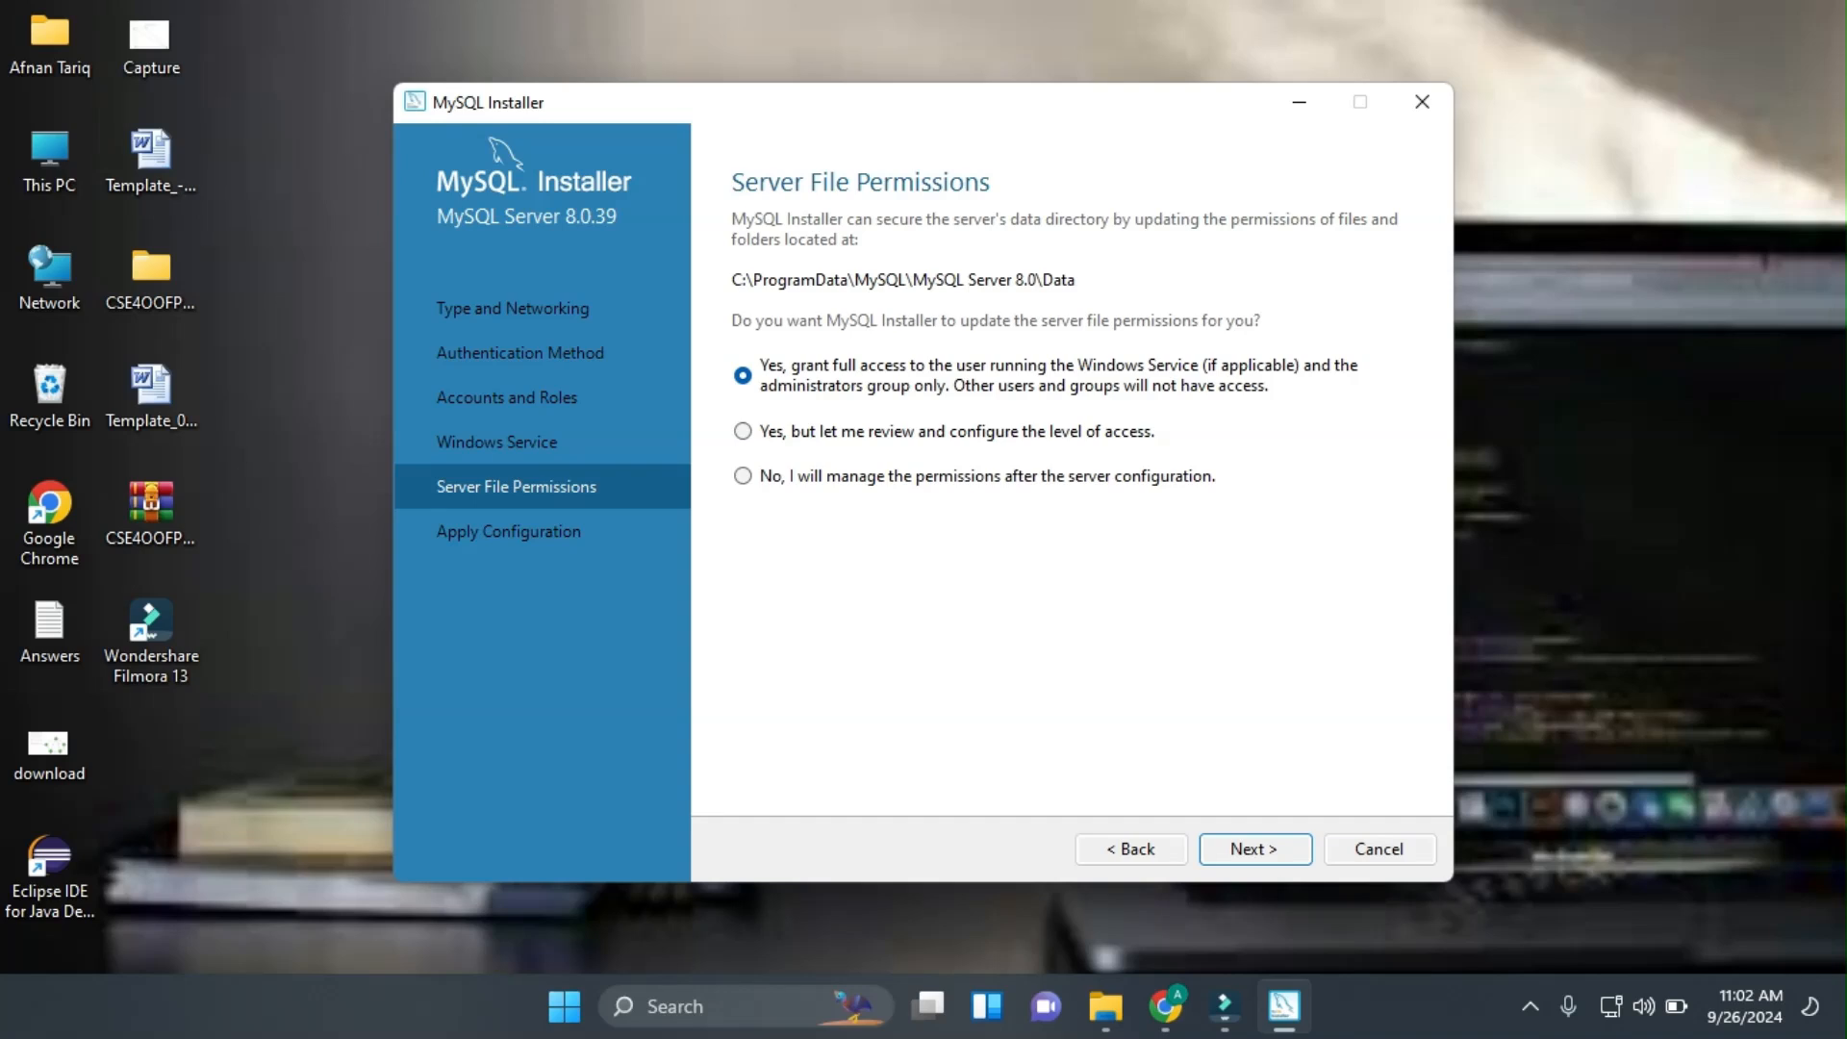
key("Return")
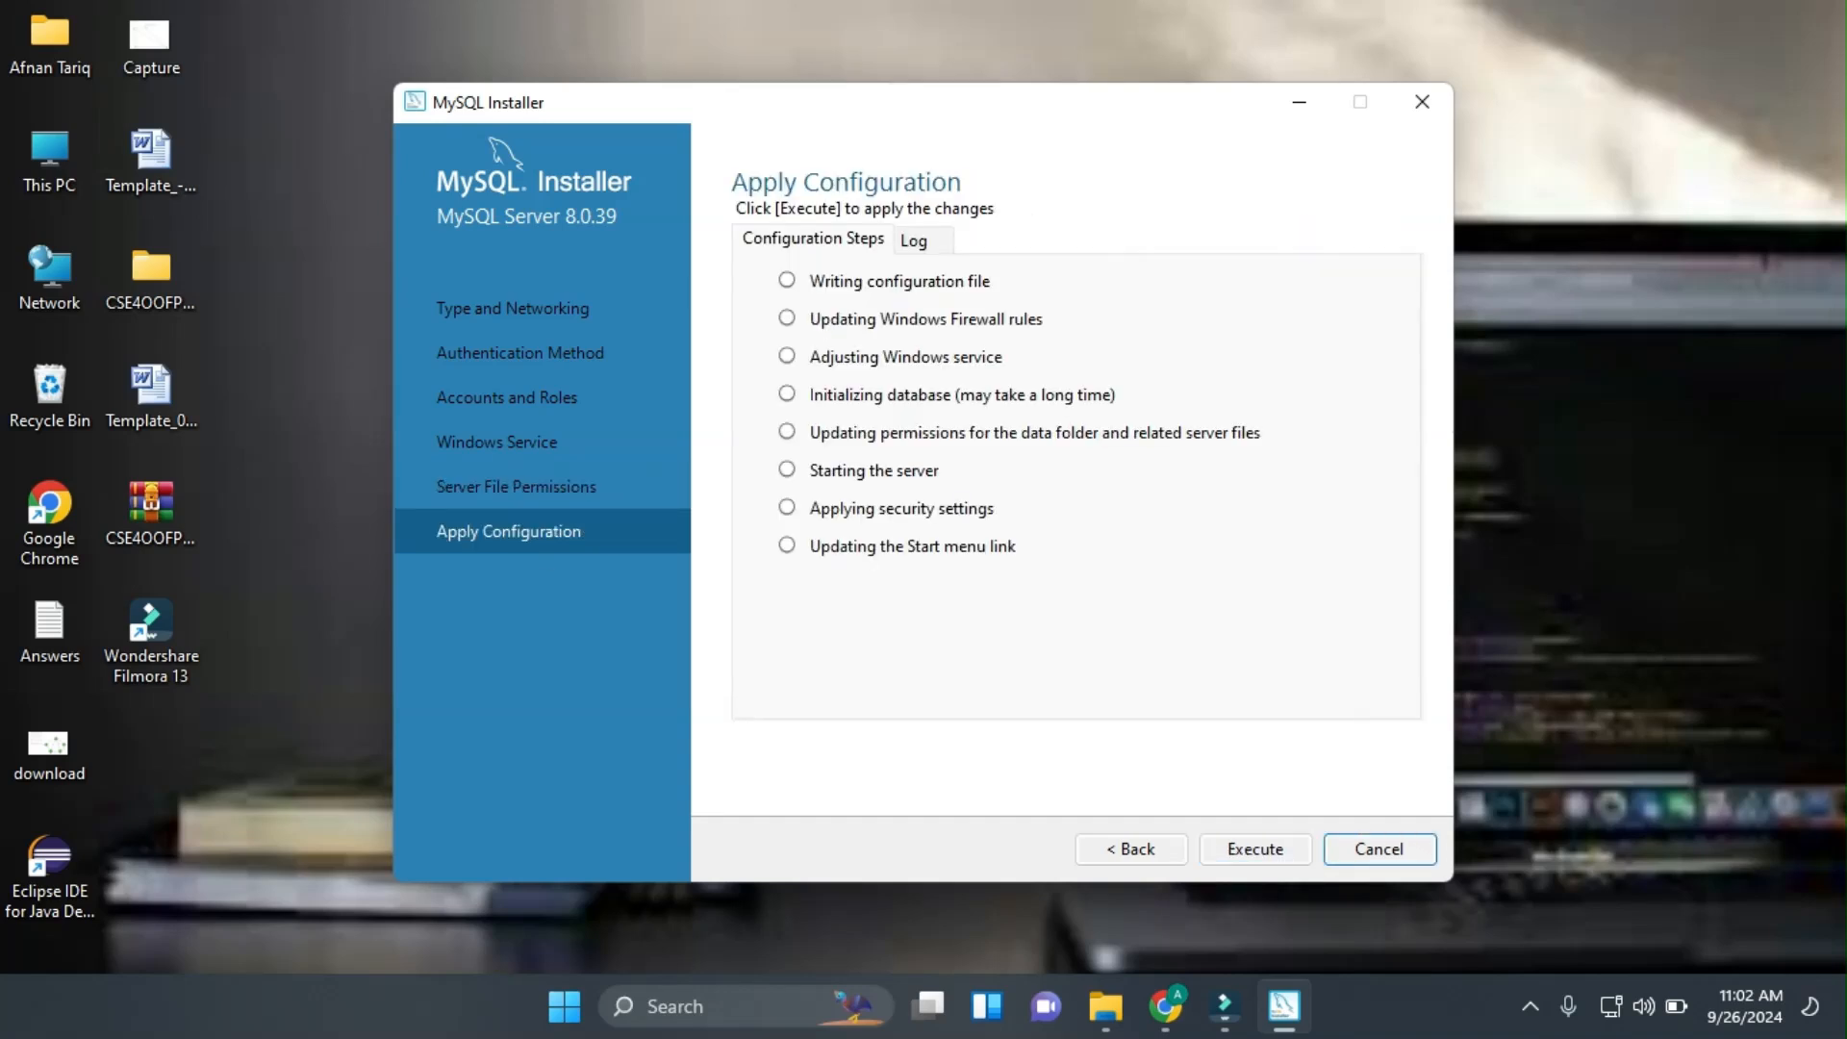
Apply the server configuration and continue to the Installation Complete summary.
key("Return")
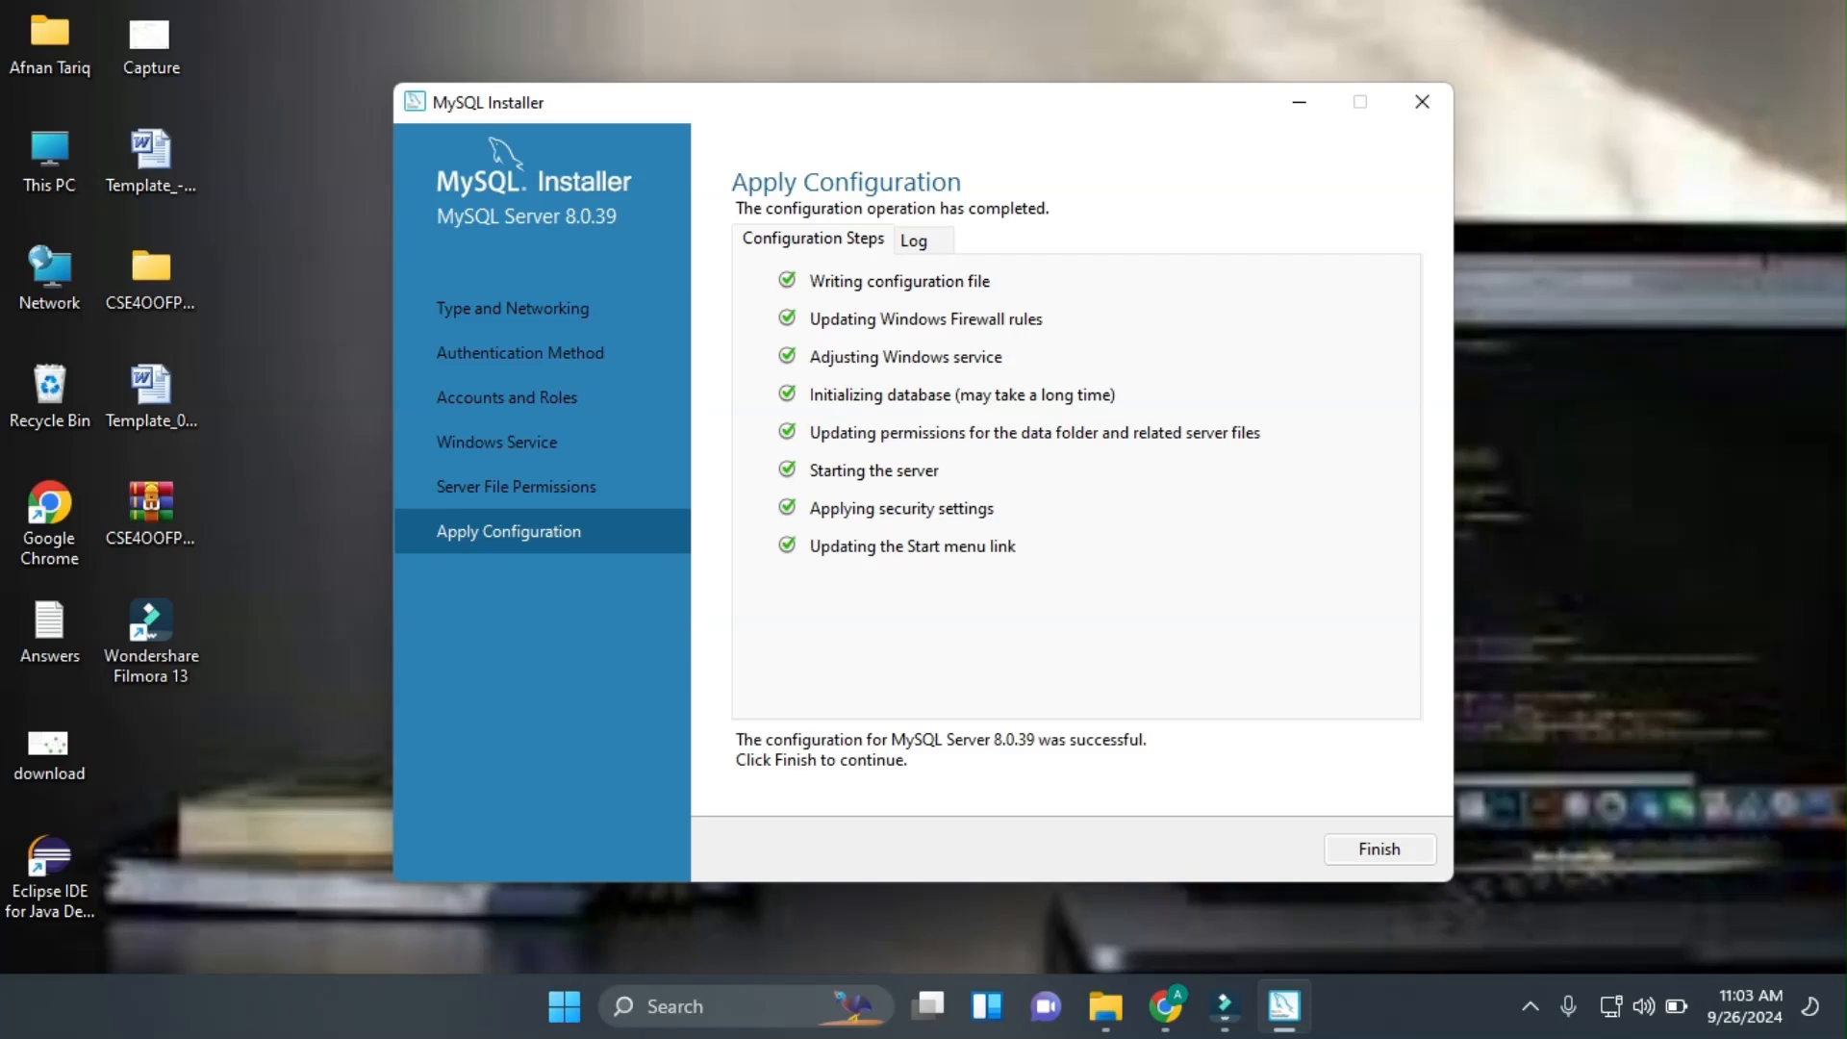
key("Return")
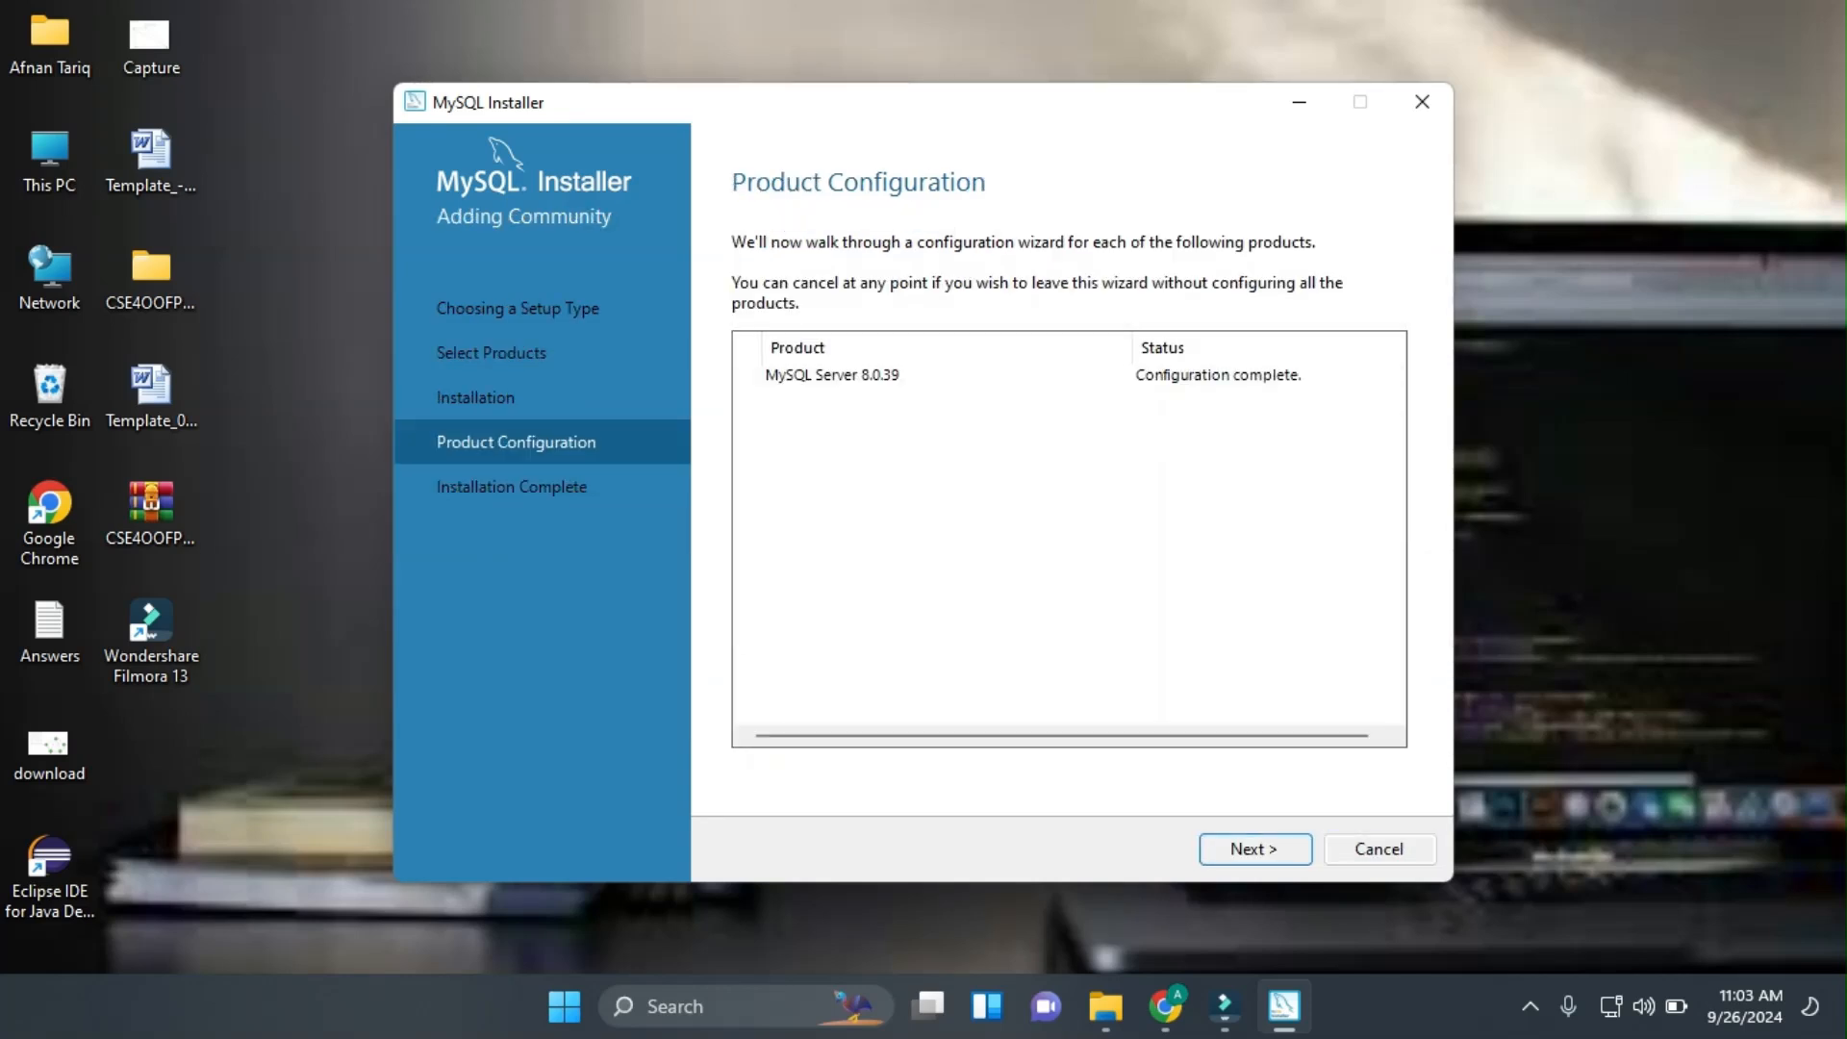
key("Return")
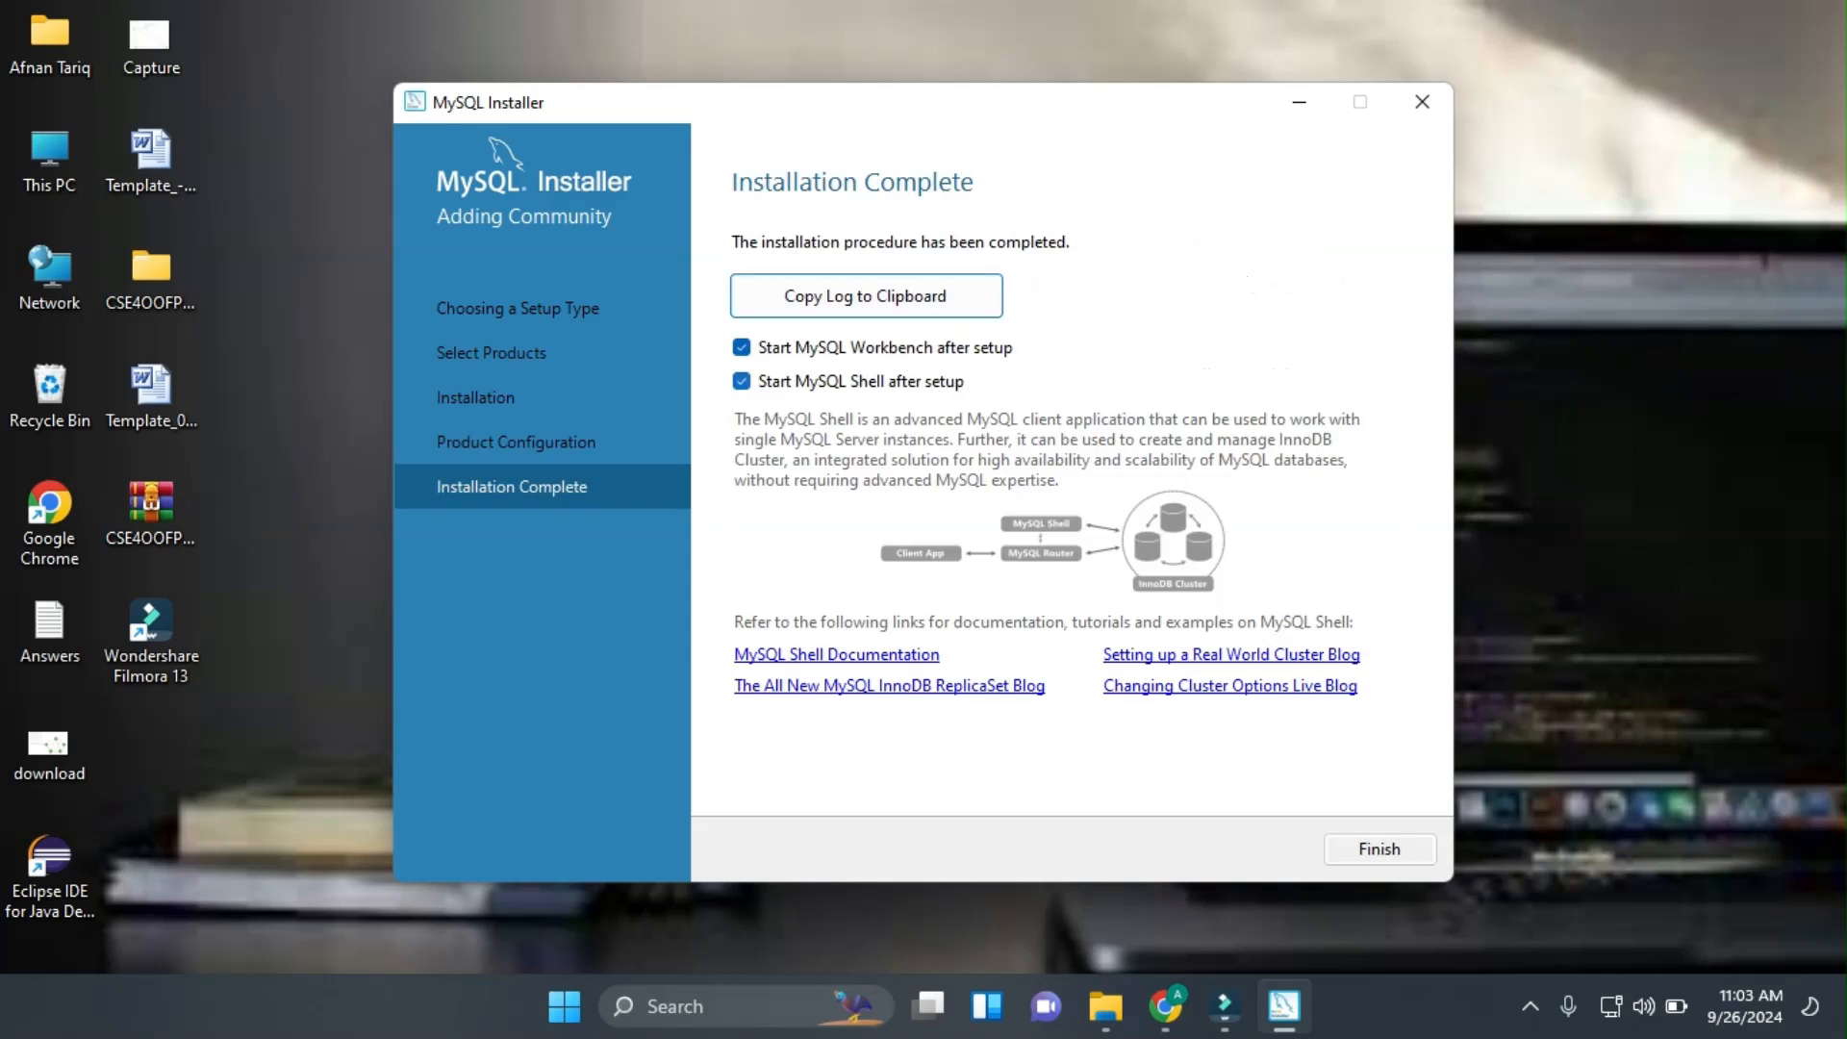
Turn off launching MySQL Shell and MySQL Workbench after setup, and finish the installer.
left_click(742, 382)
left_click(741, 347)
left_click(1379, 849)
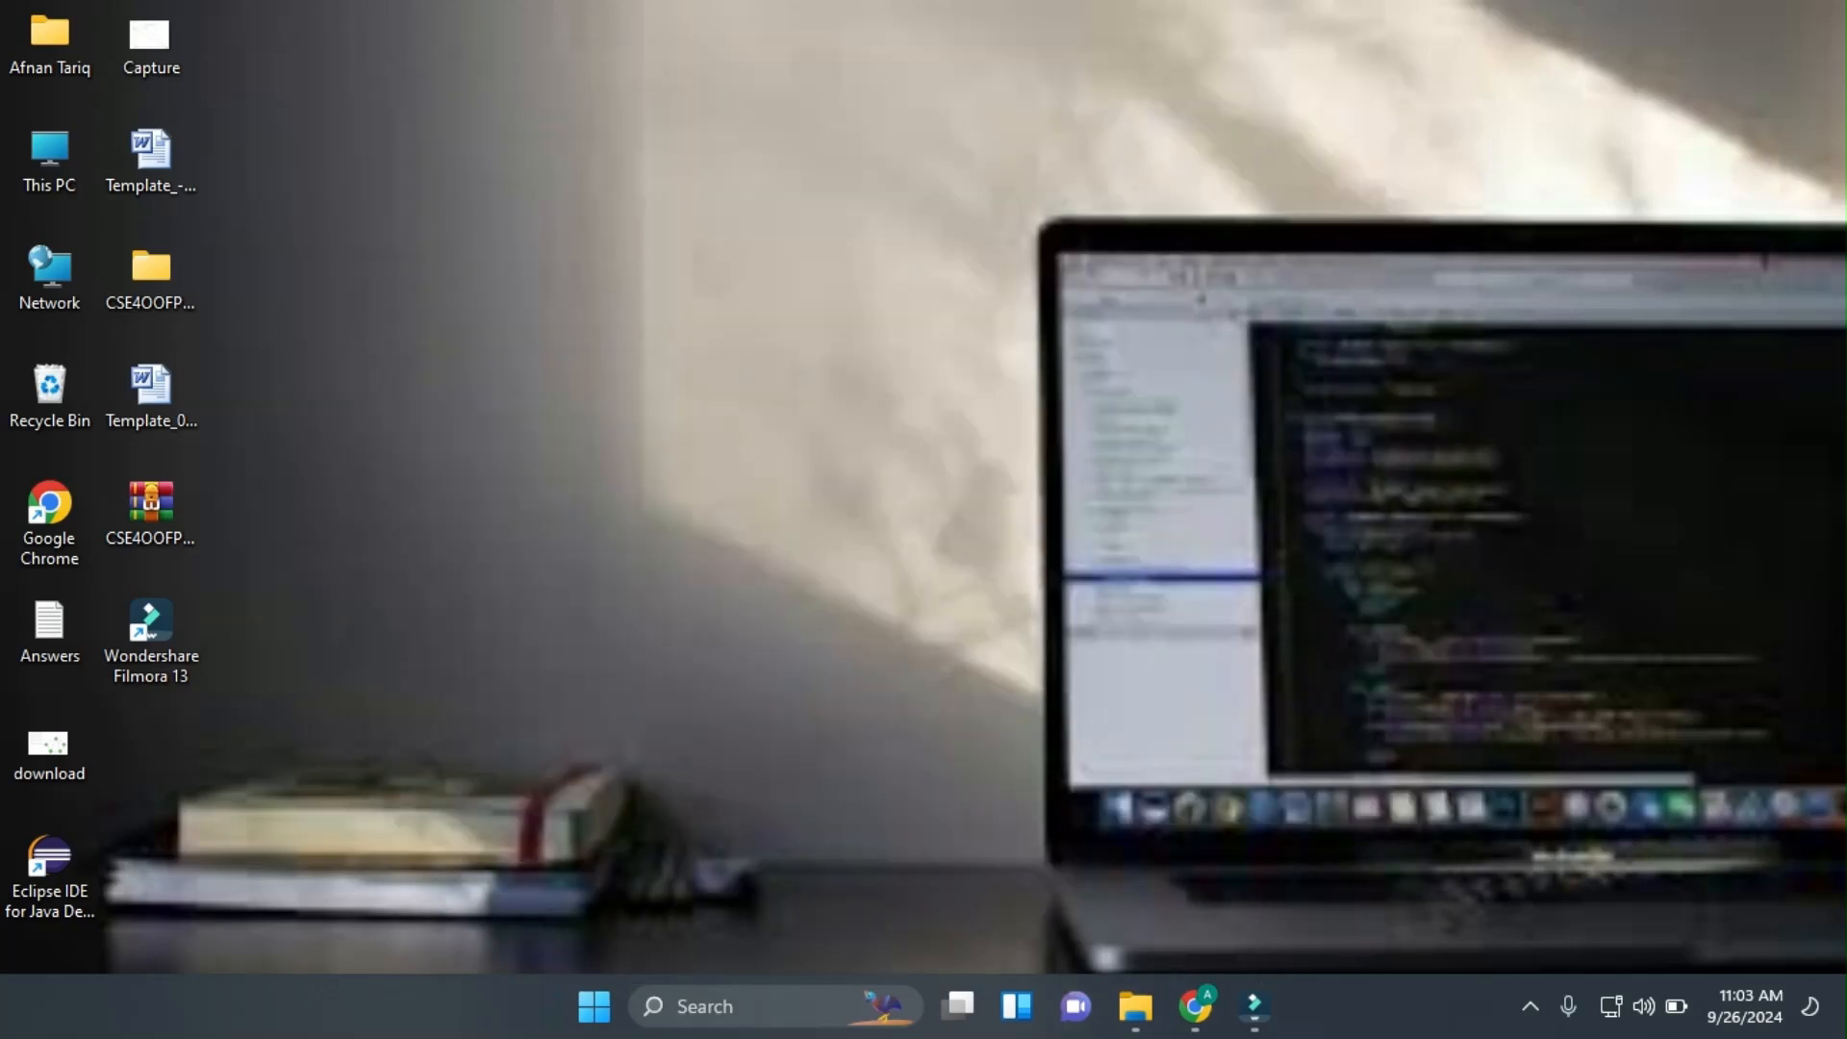
Run 'mysql --version' in Command Prompt, which reports mysql is not recognized, then close it.
key("super+s")
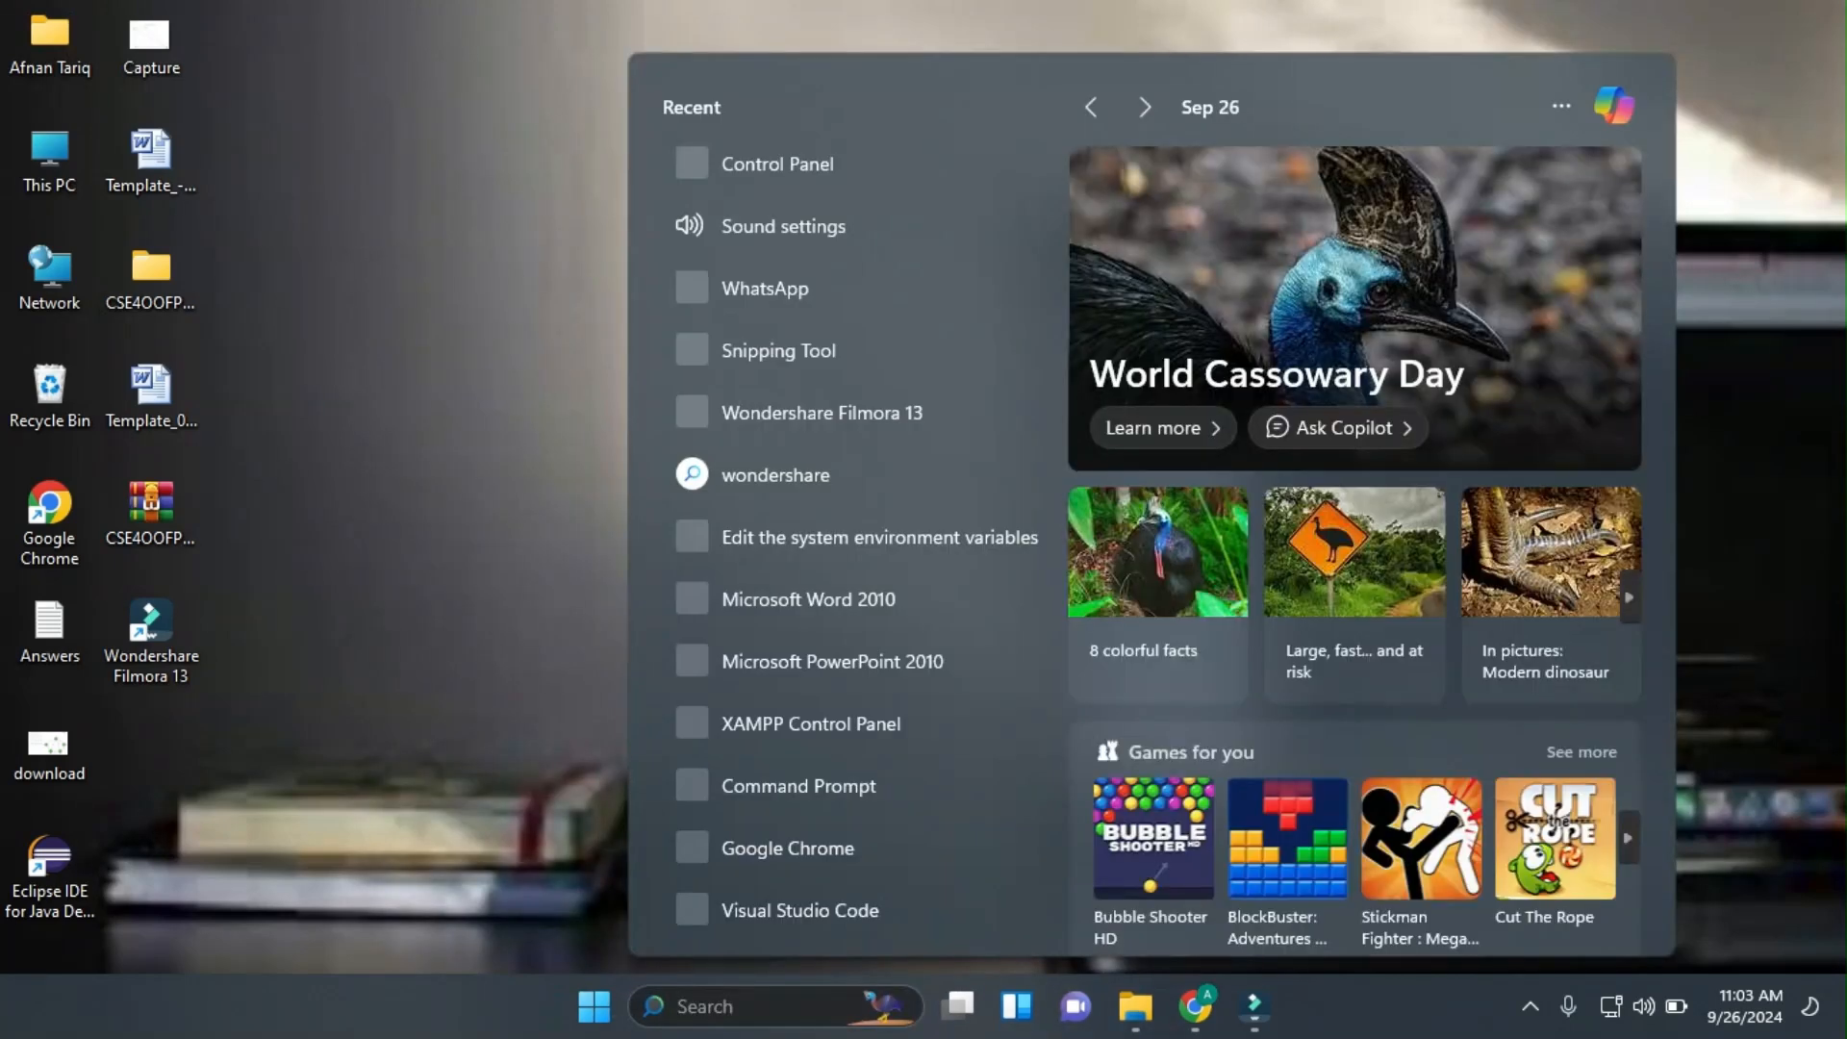
type("cmd")
key("Return")
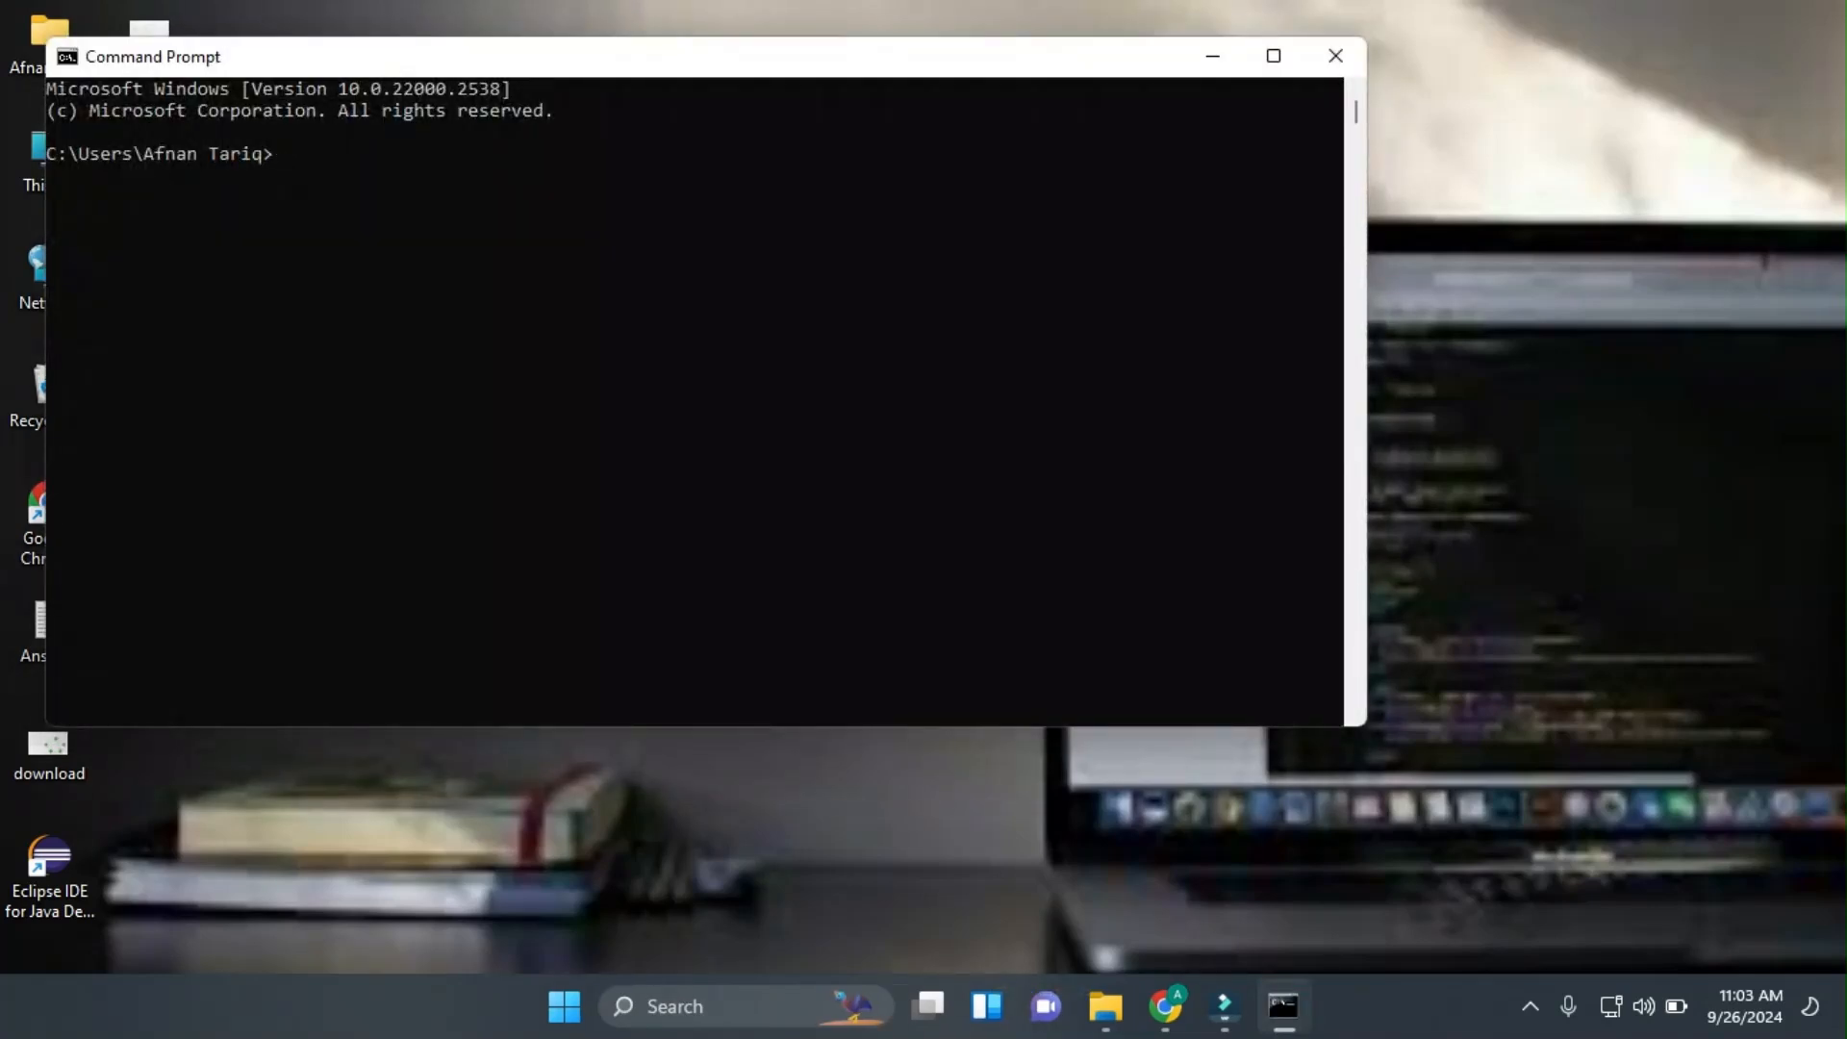
type("mysql --version")
key("Return")
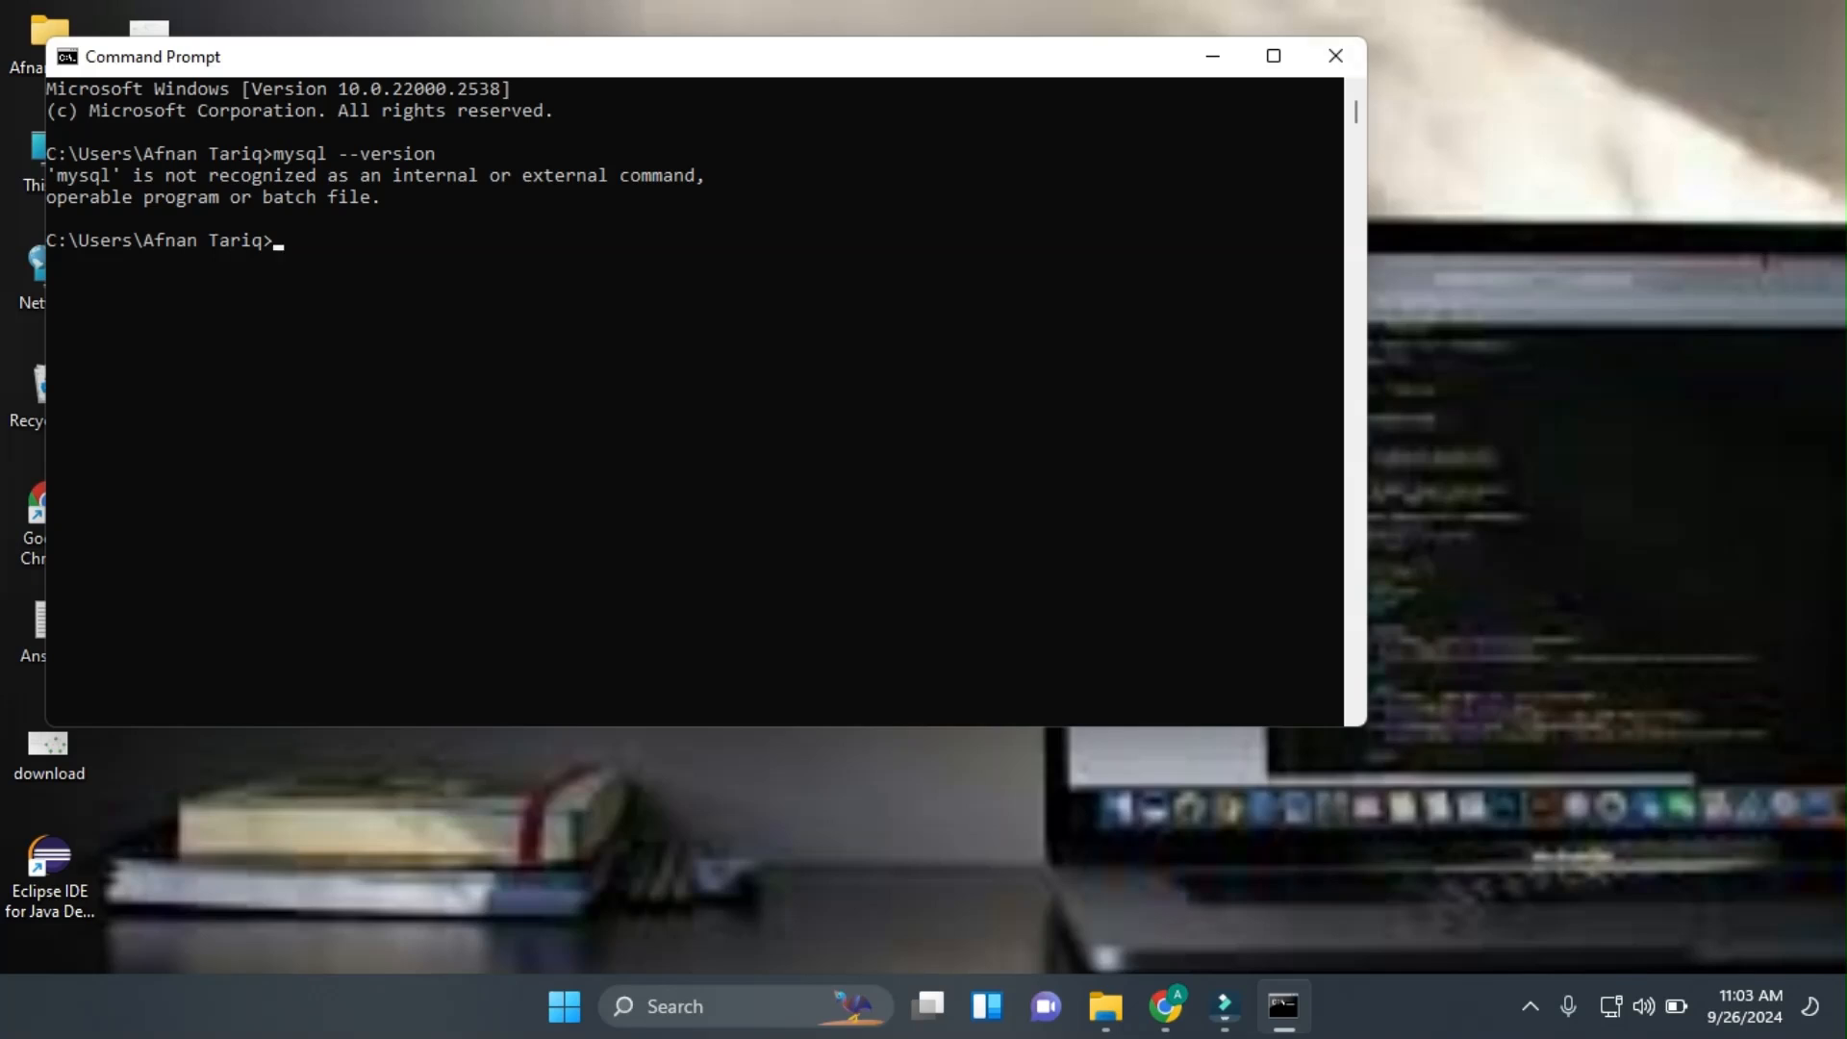
left_click(1335, 55)
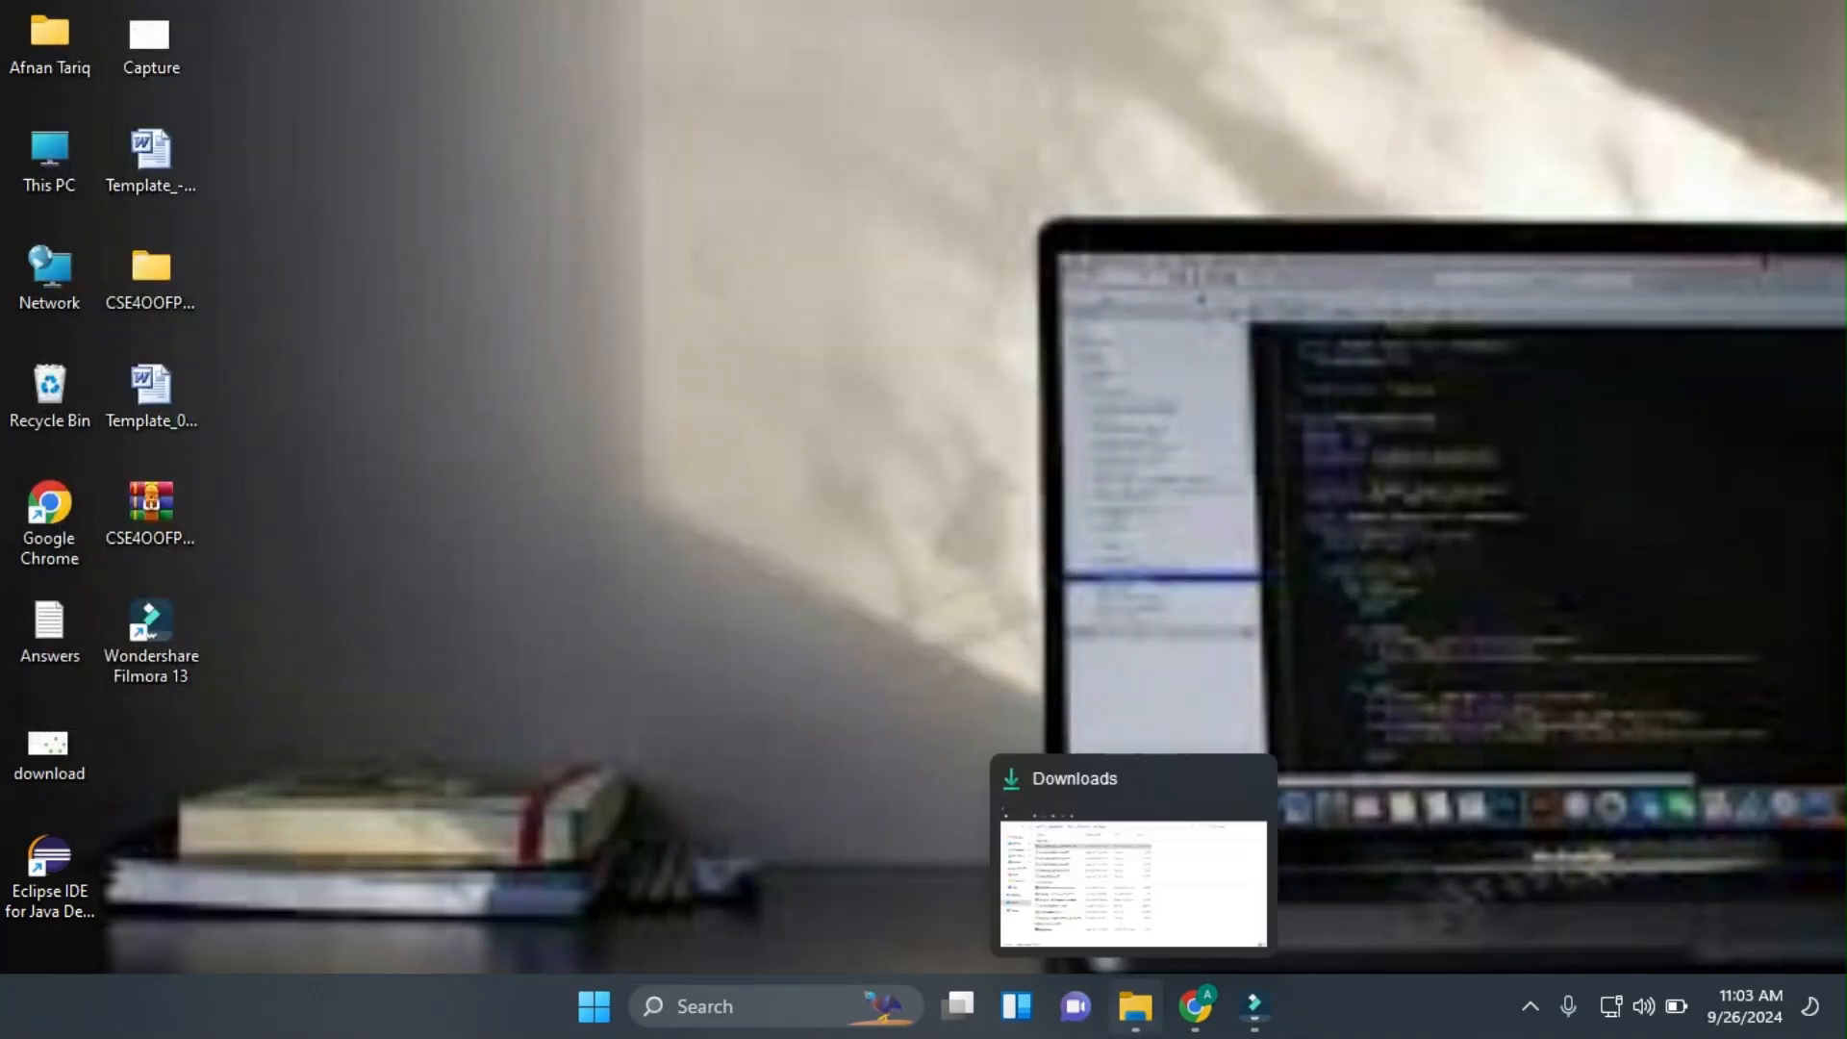
Open File Explorer and browse to the Program Files folder on Local Disk (C:).
left_click(1135, 1007)
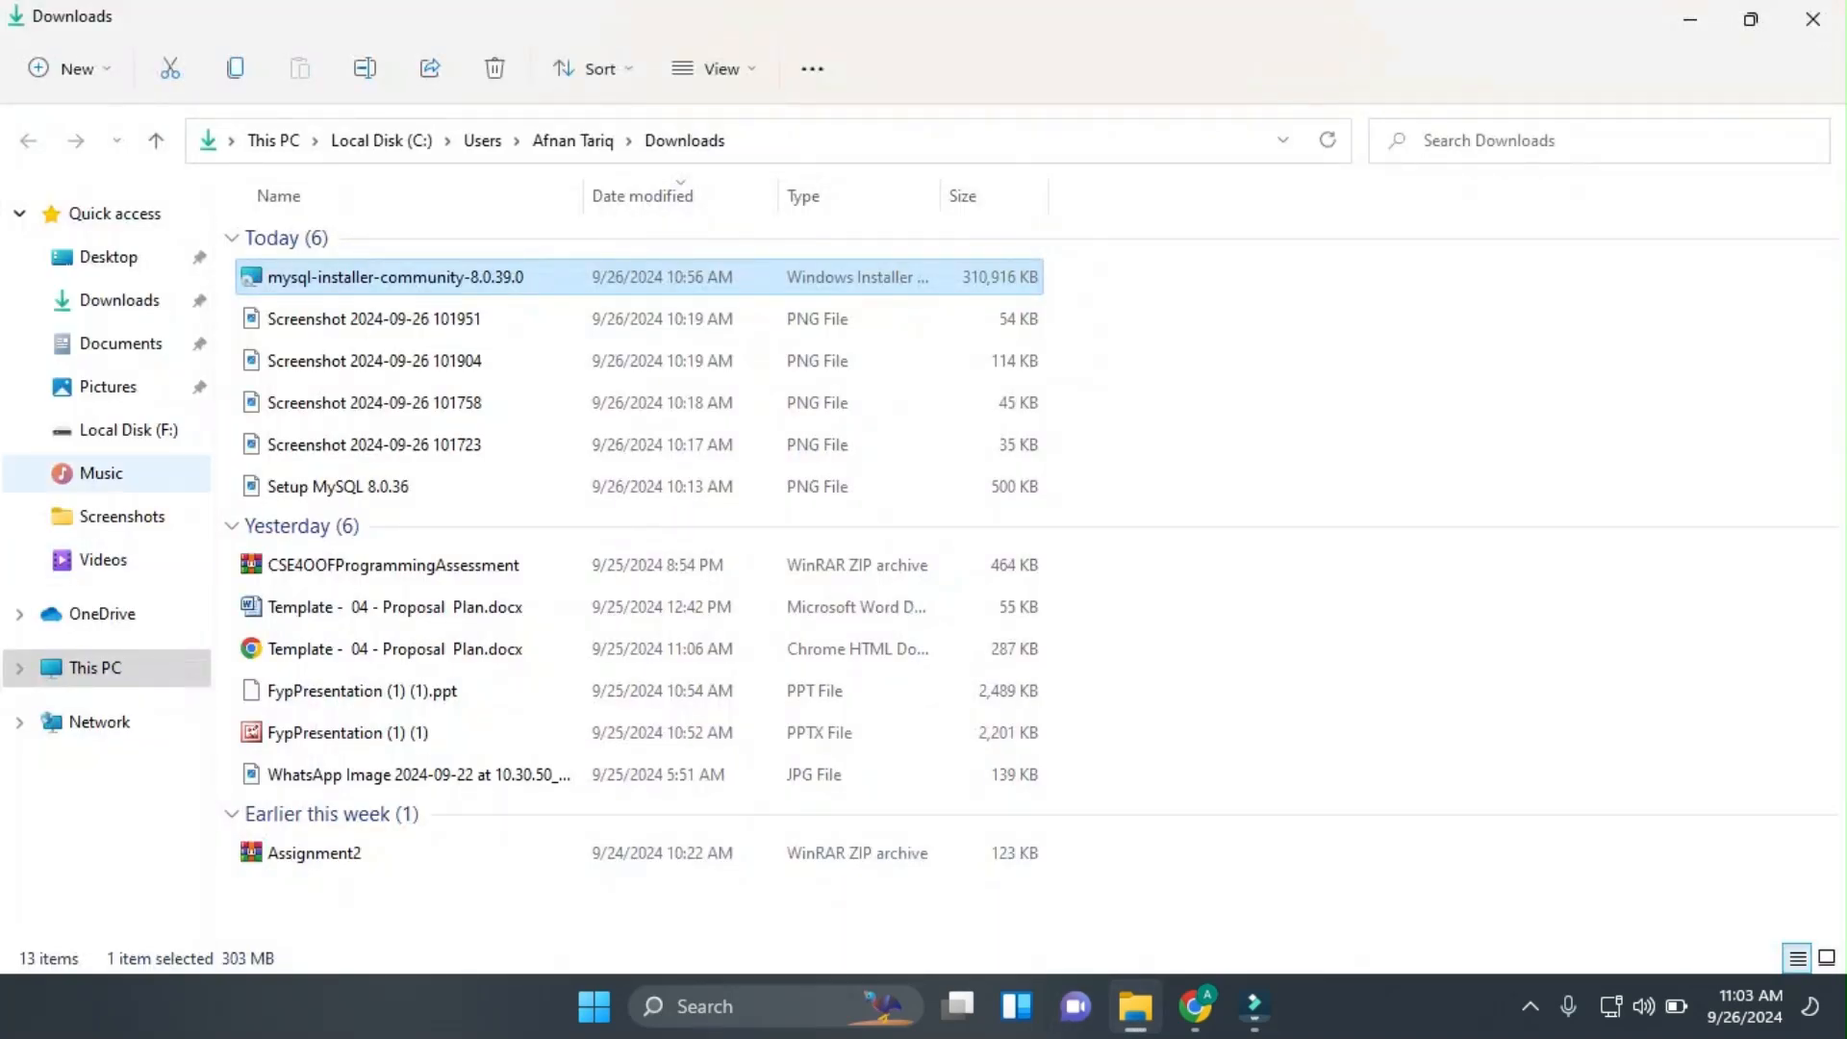
left_click(94, 667)
left_click(746, 448)
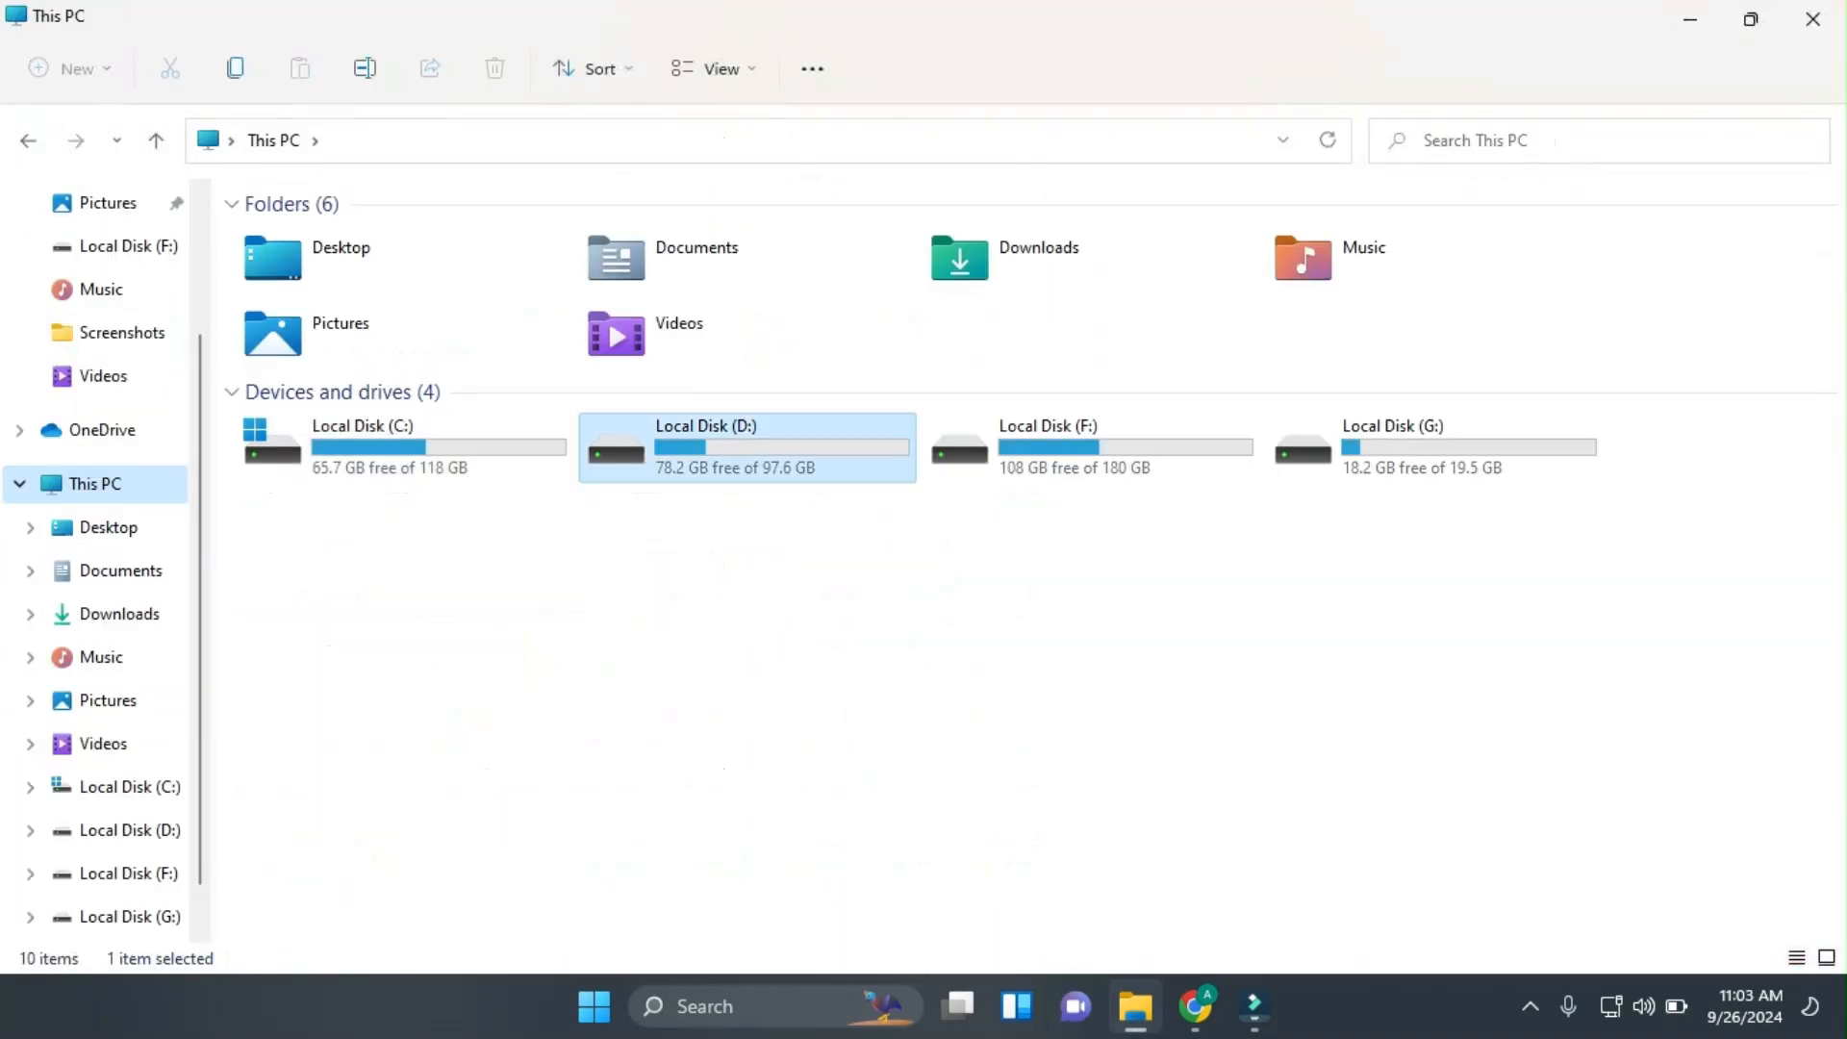
double_click(404, 448)
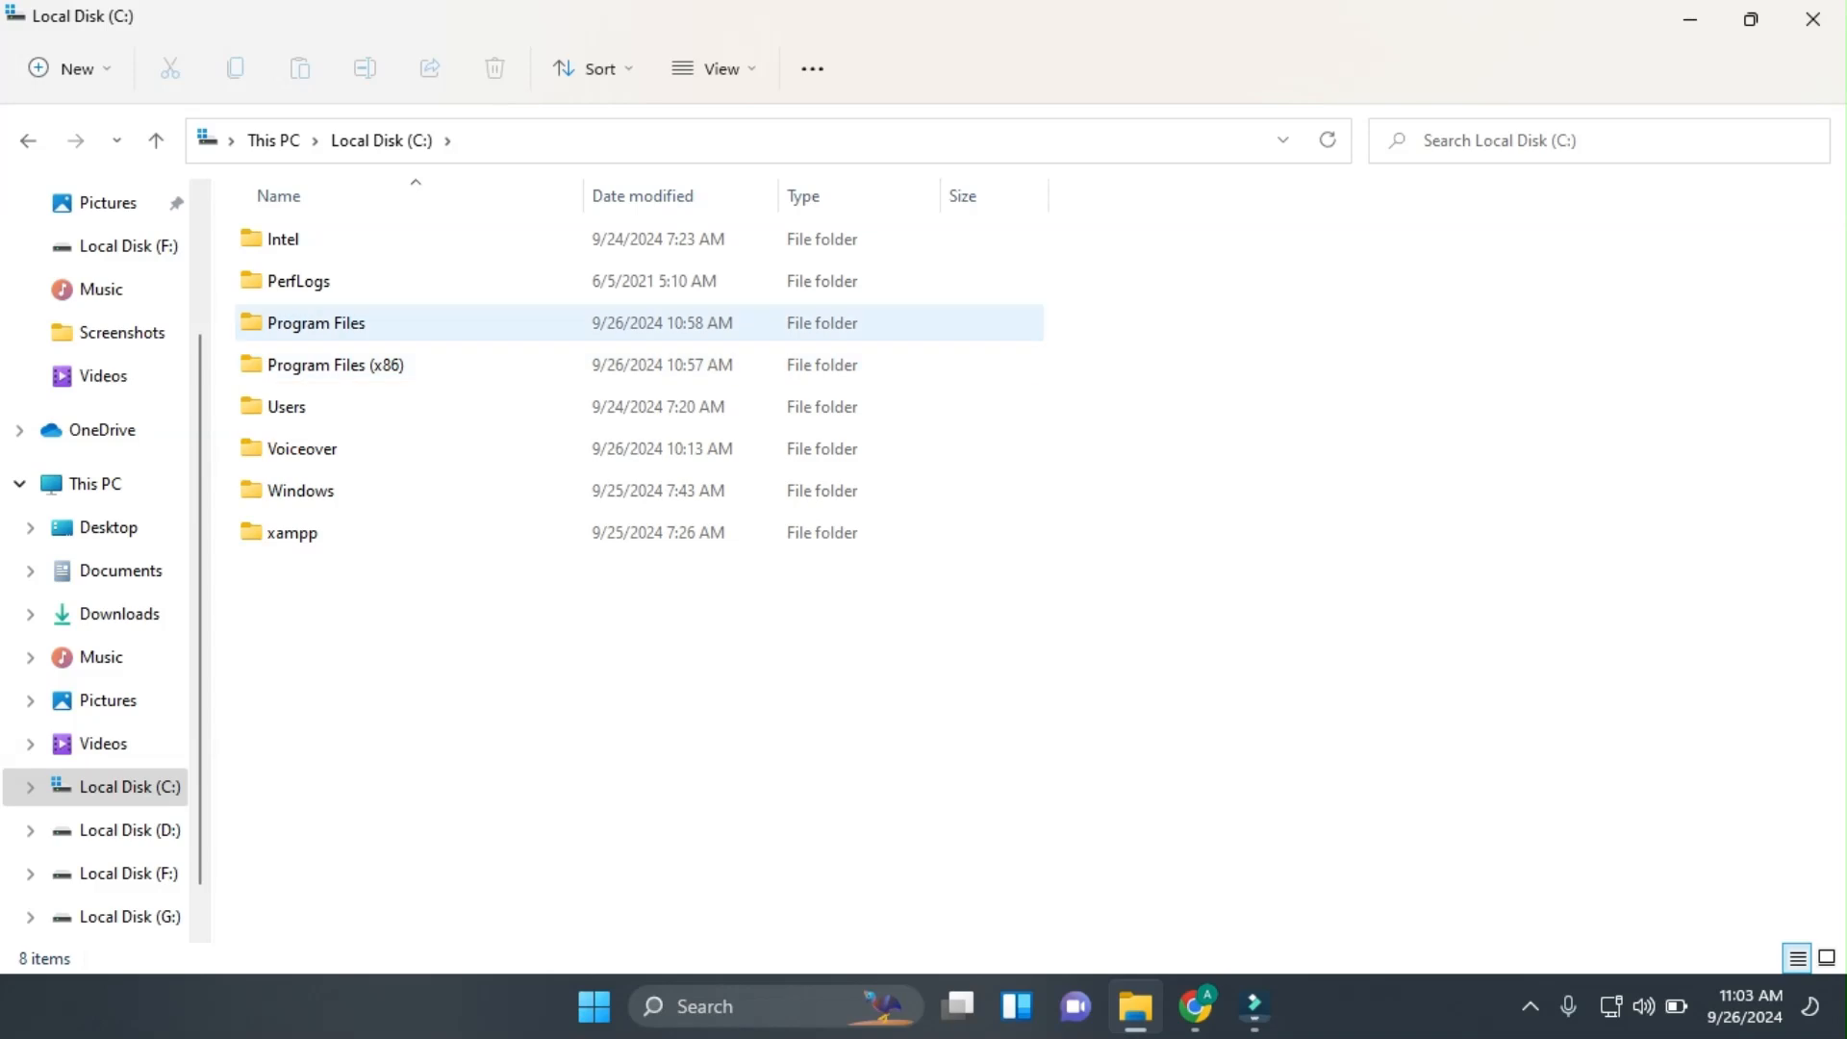
double_click(318, 318)
Open MySQL\MySQL Server 8.0\bin and copy its full path from the address bar.
left_click(318, 364)
type("my")
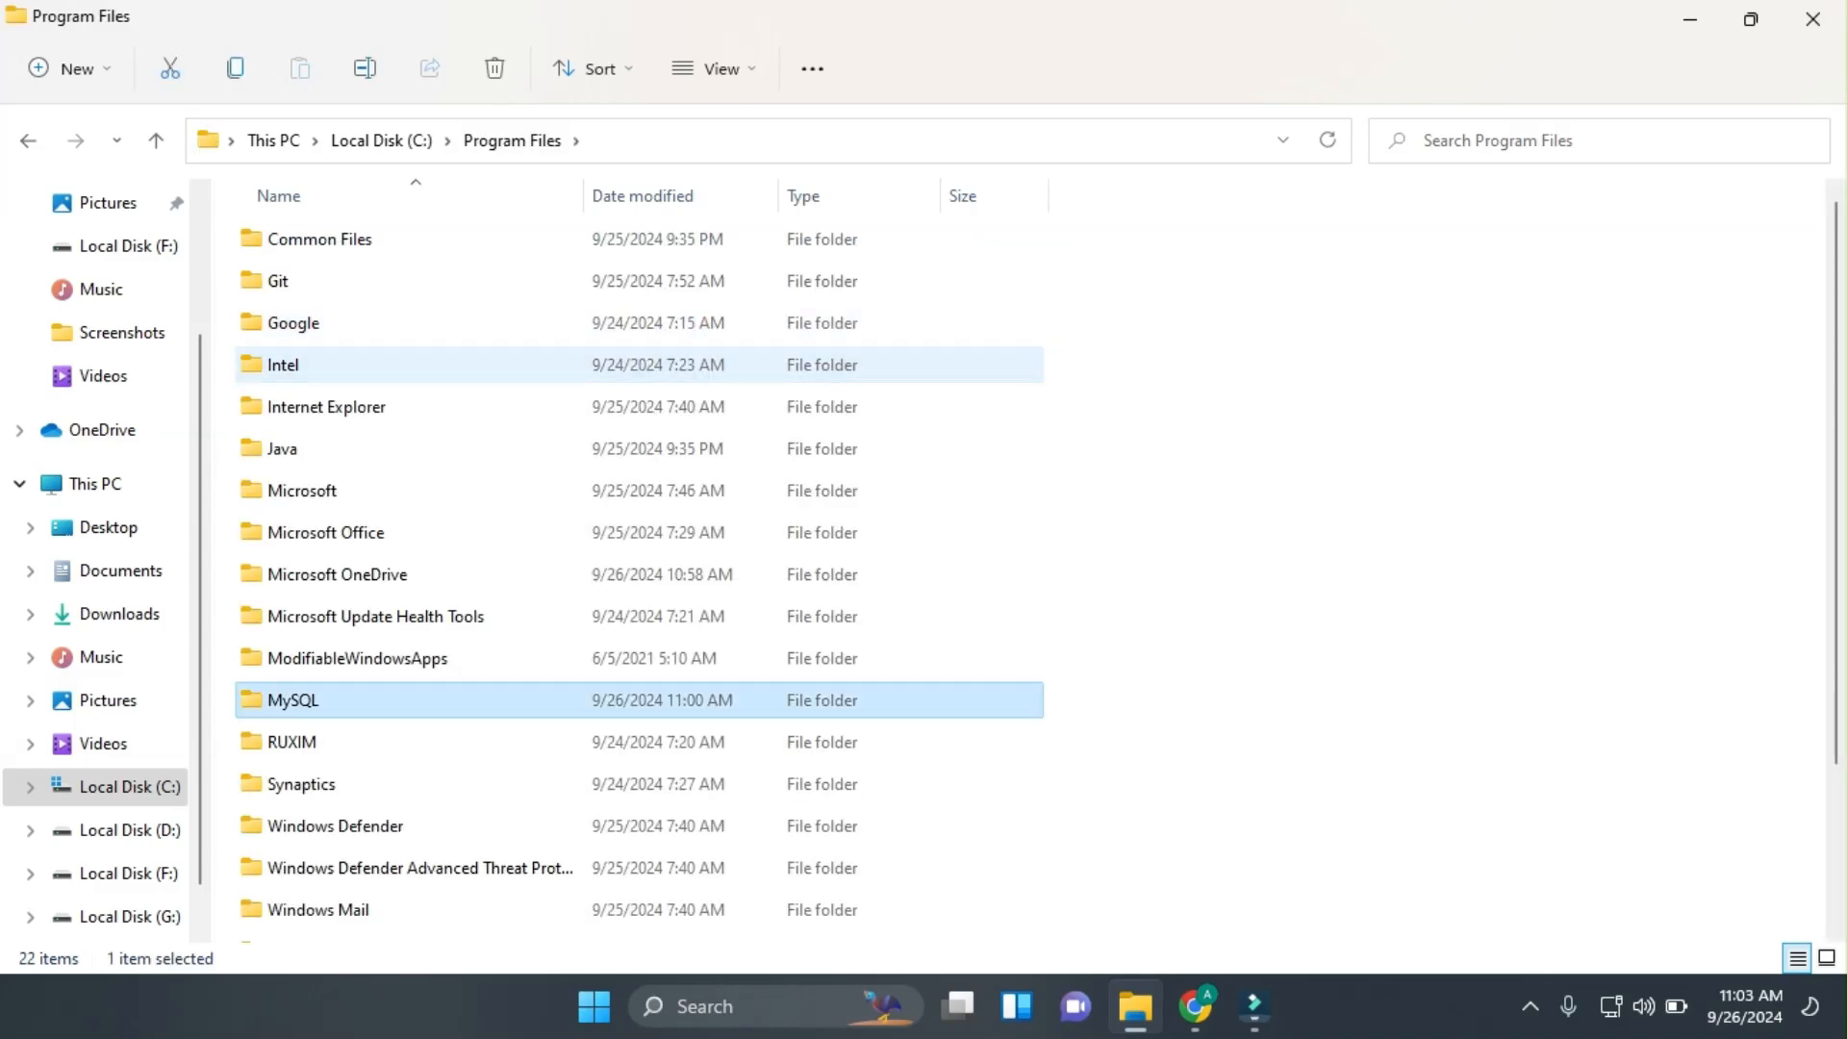
key("Return")
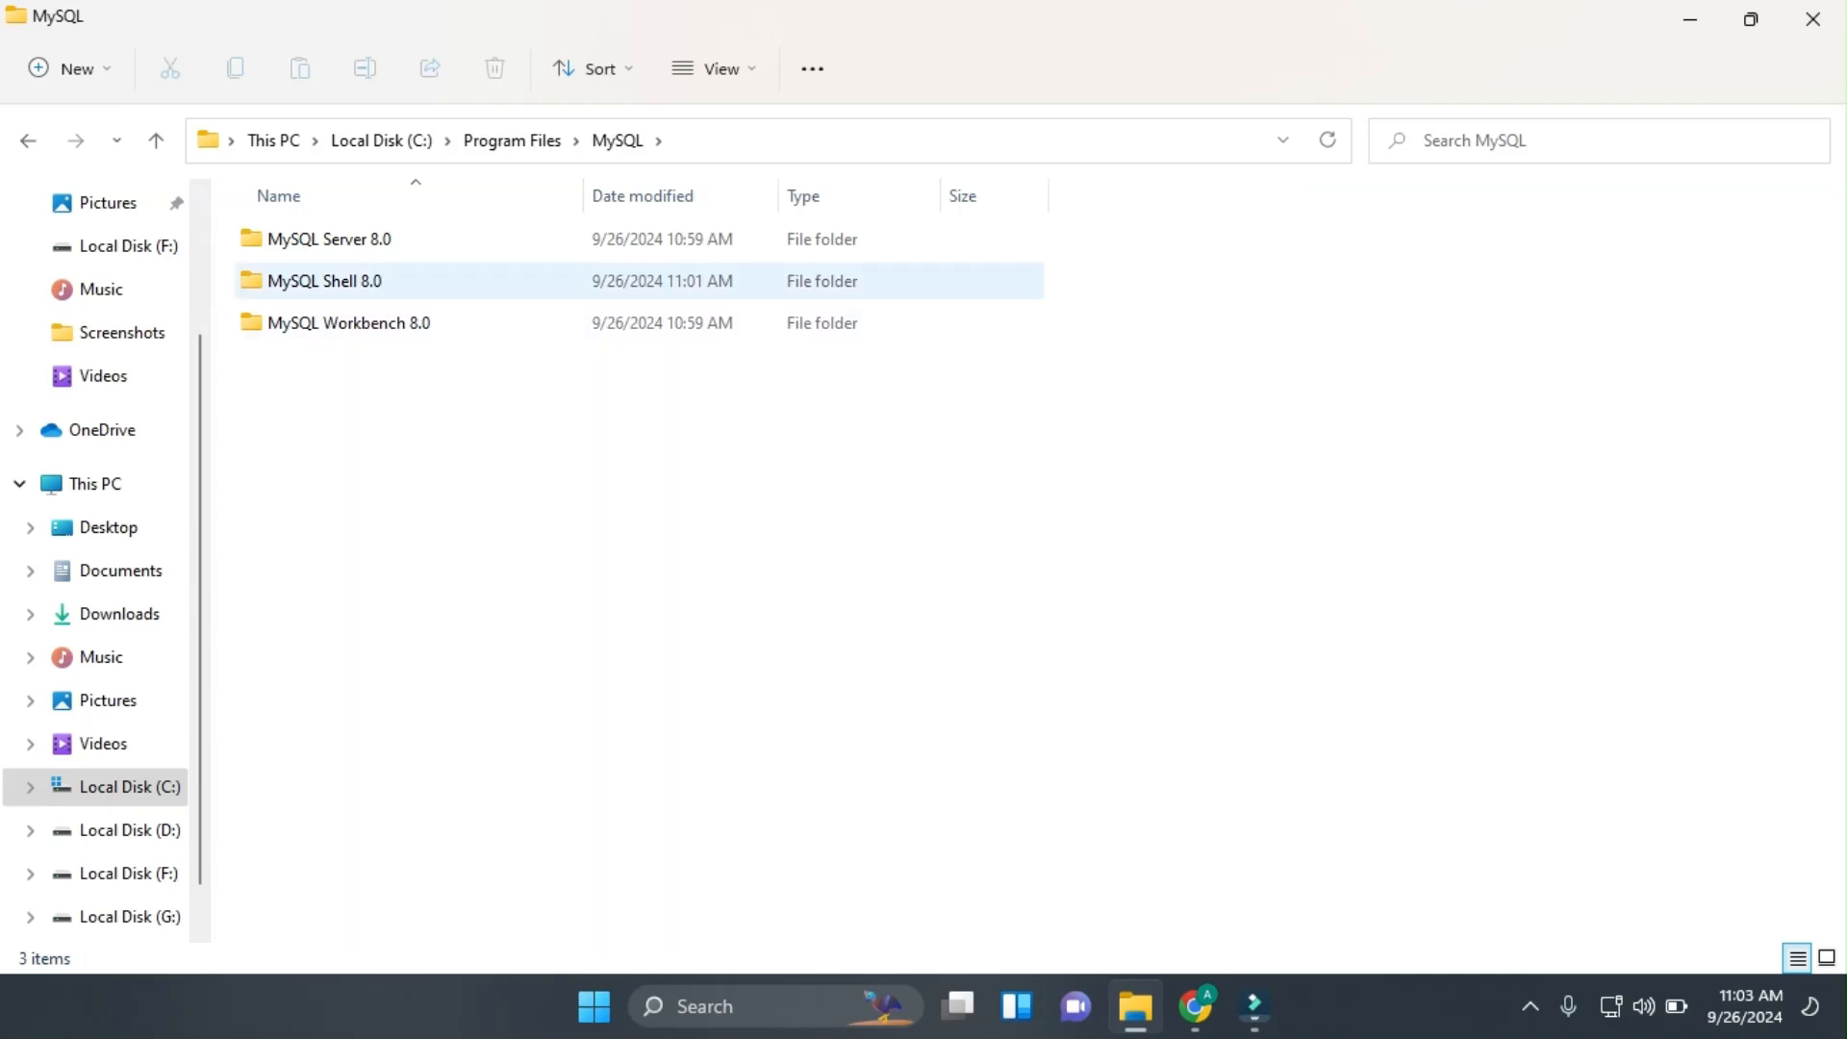
double_click(327, 239)
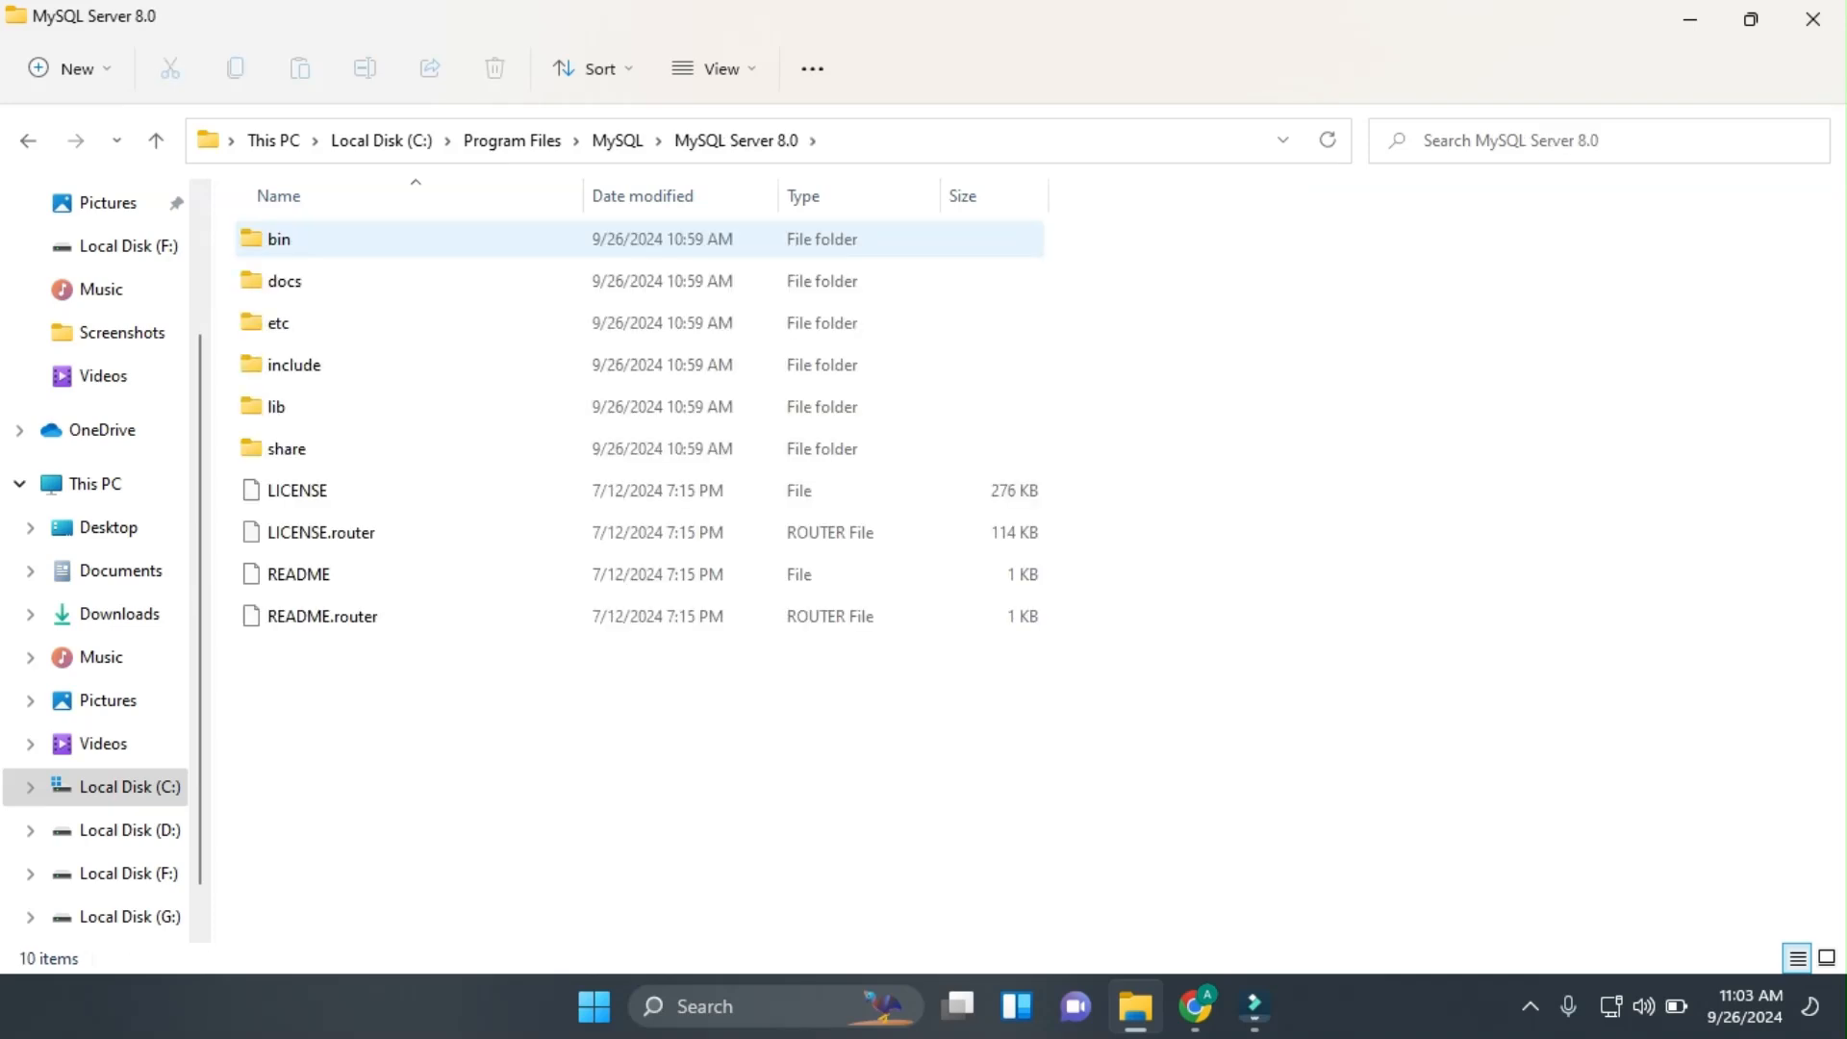
double_click(328, 238)
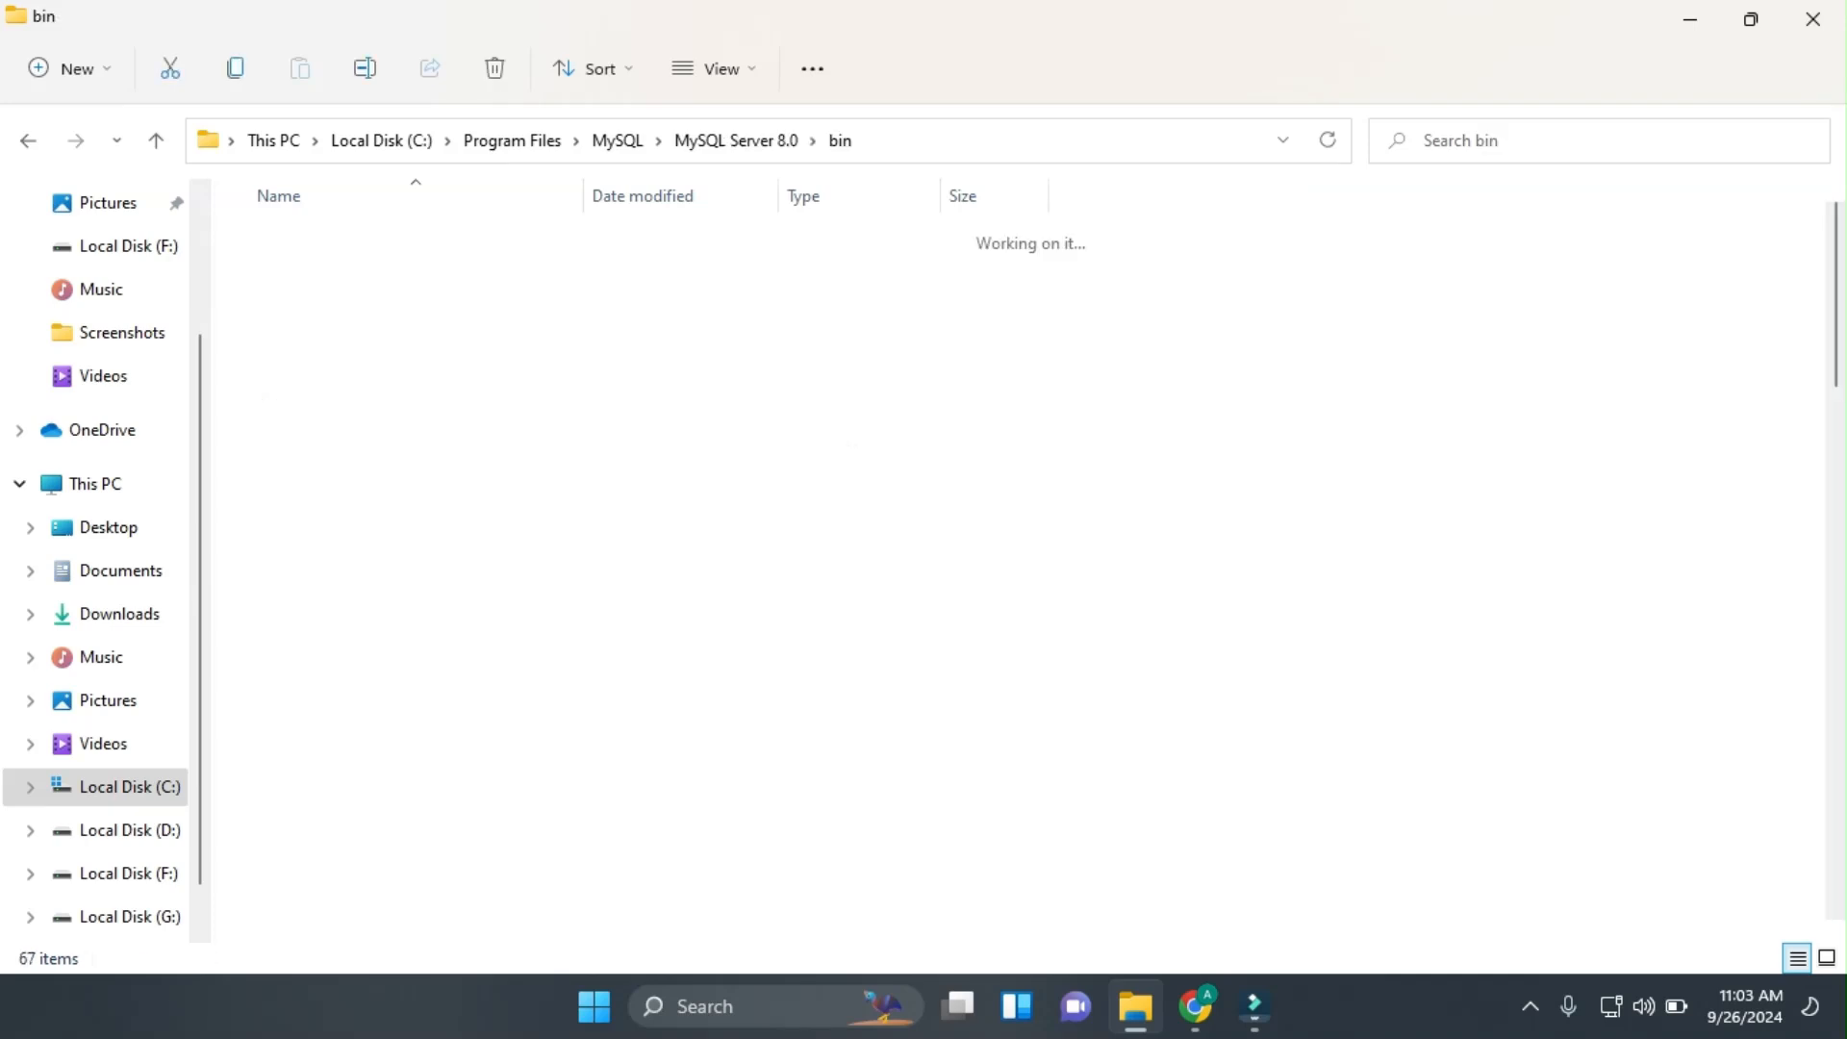
left_click(942, 140)
key("ctrl+c")
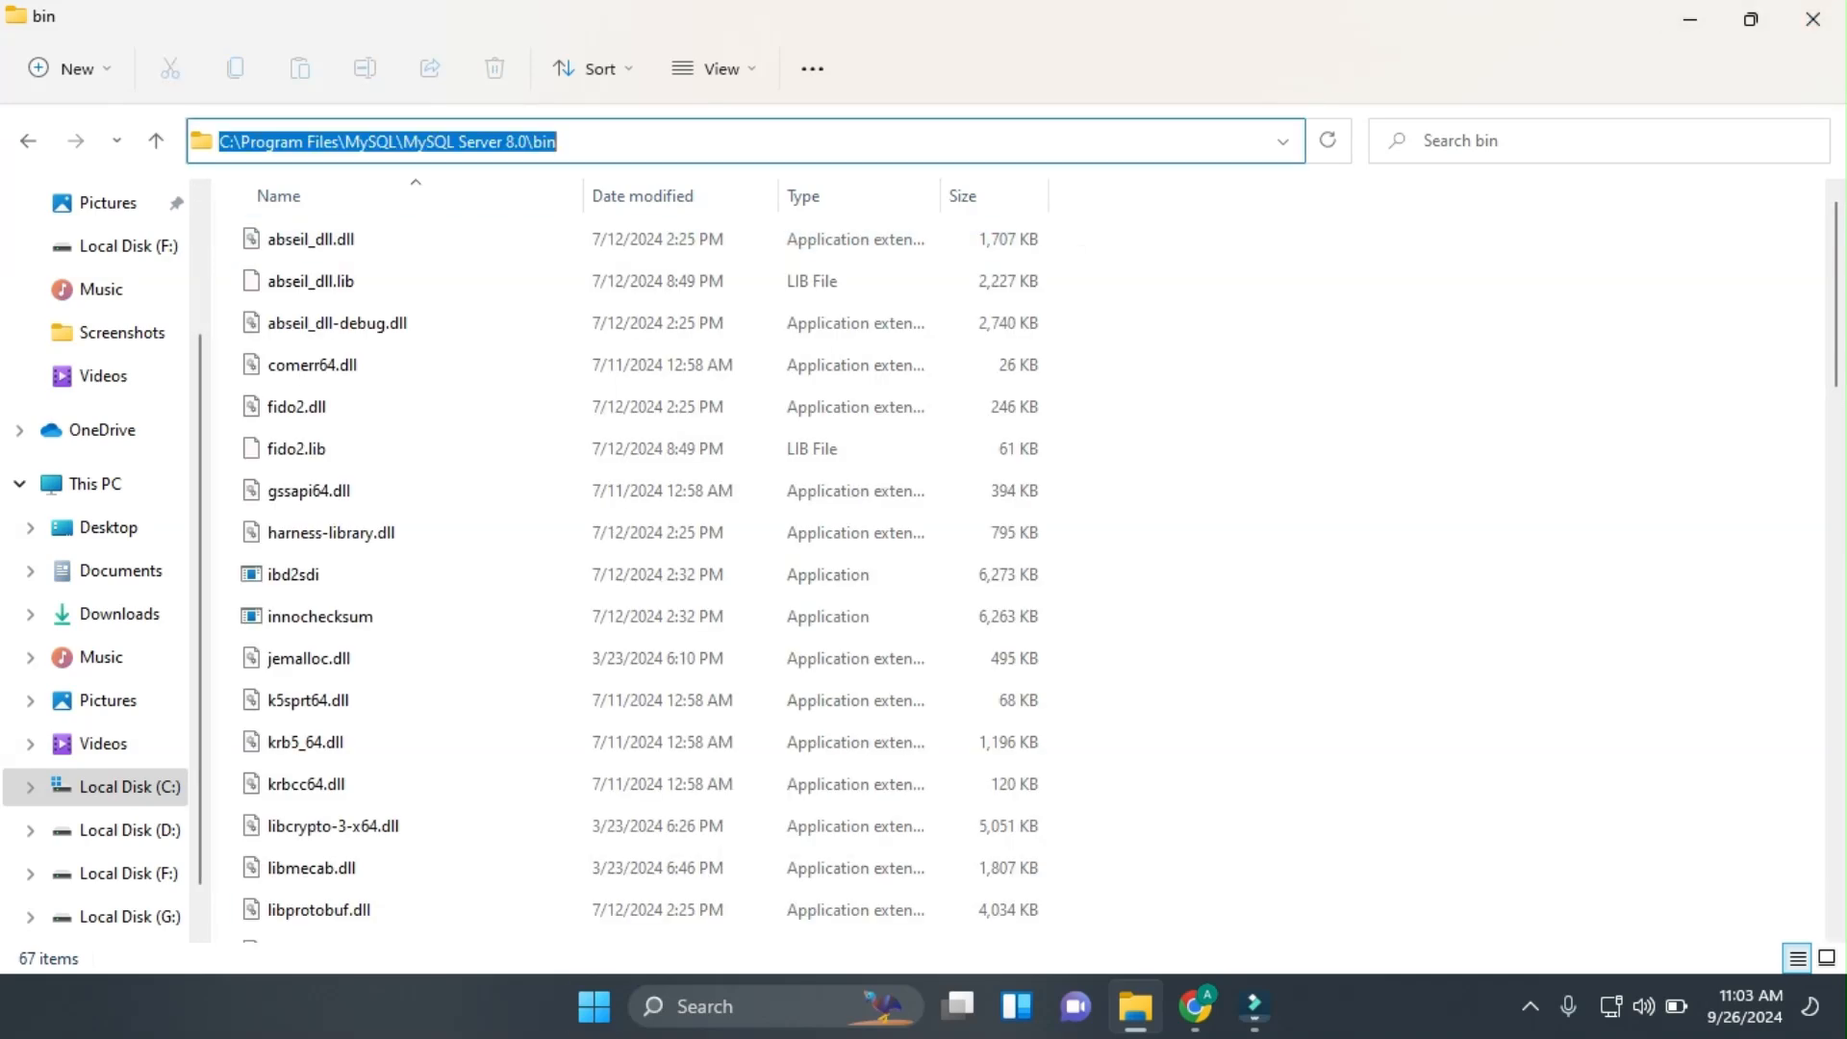
key("super+s")
Add C:\Program Files\MySQL\MySQL Server 8.0\bin as a new system Path entry and confirm every dialog.
type("env")
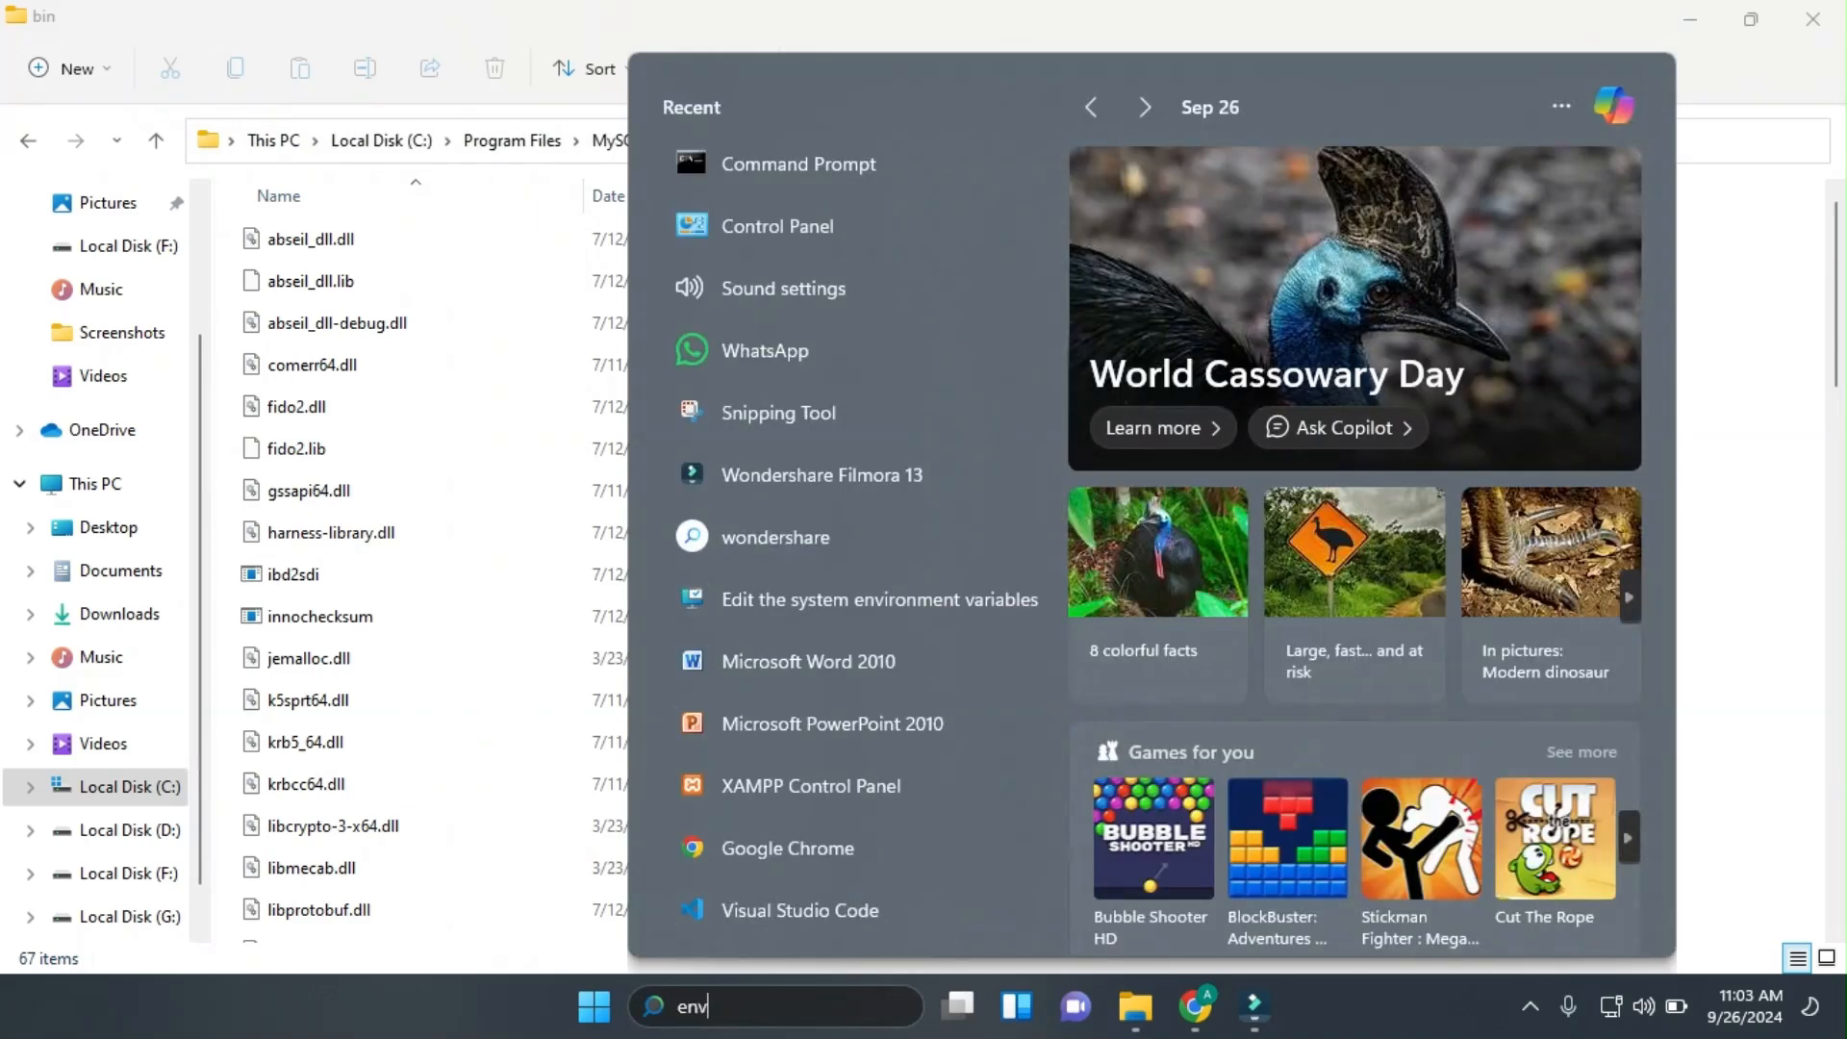
left_click(847, 279)
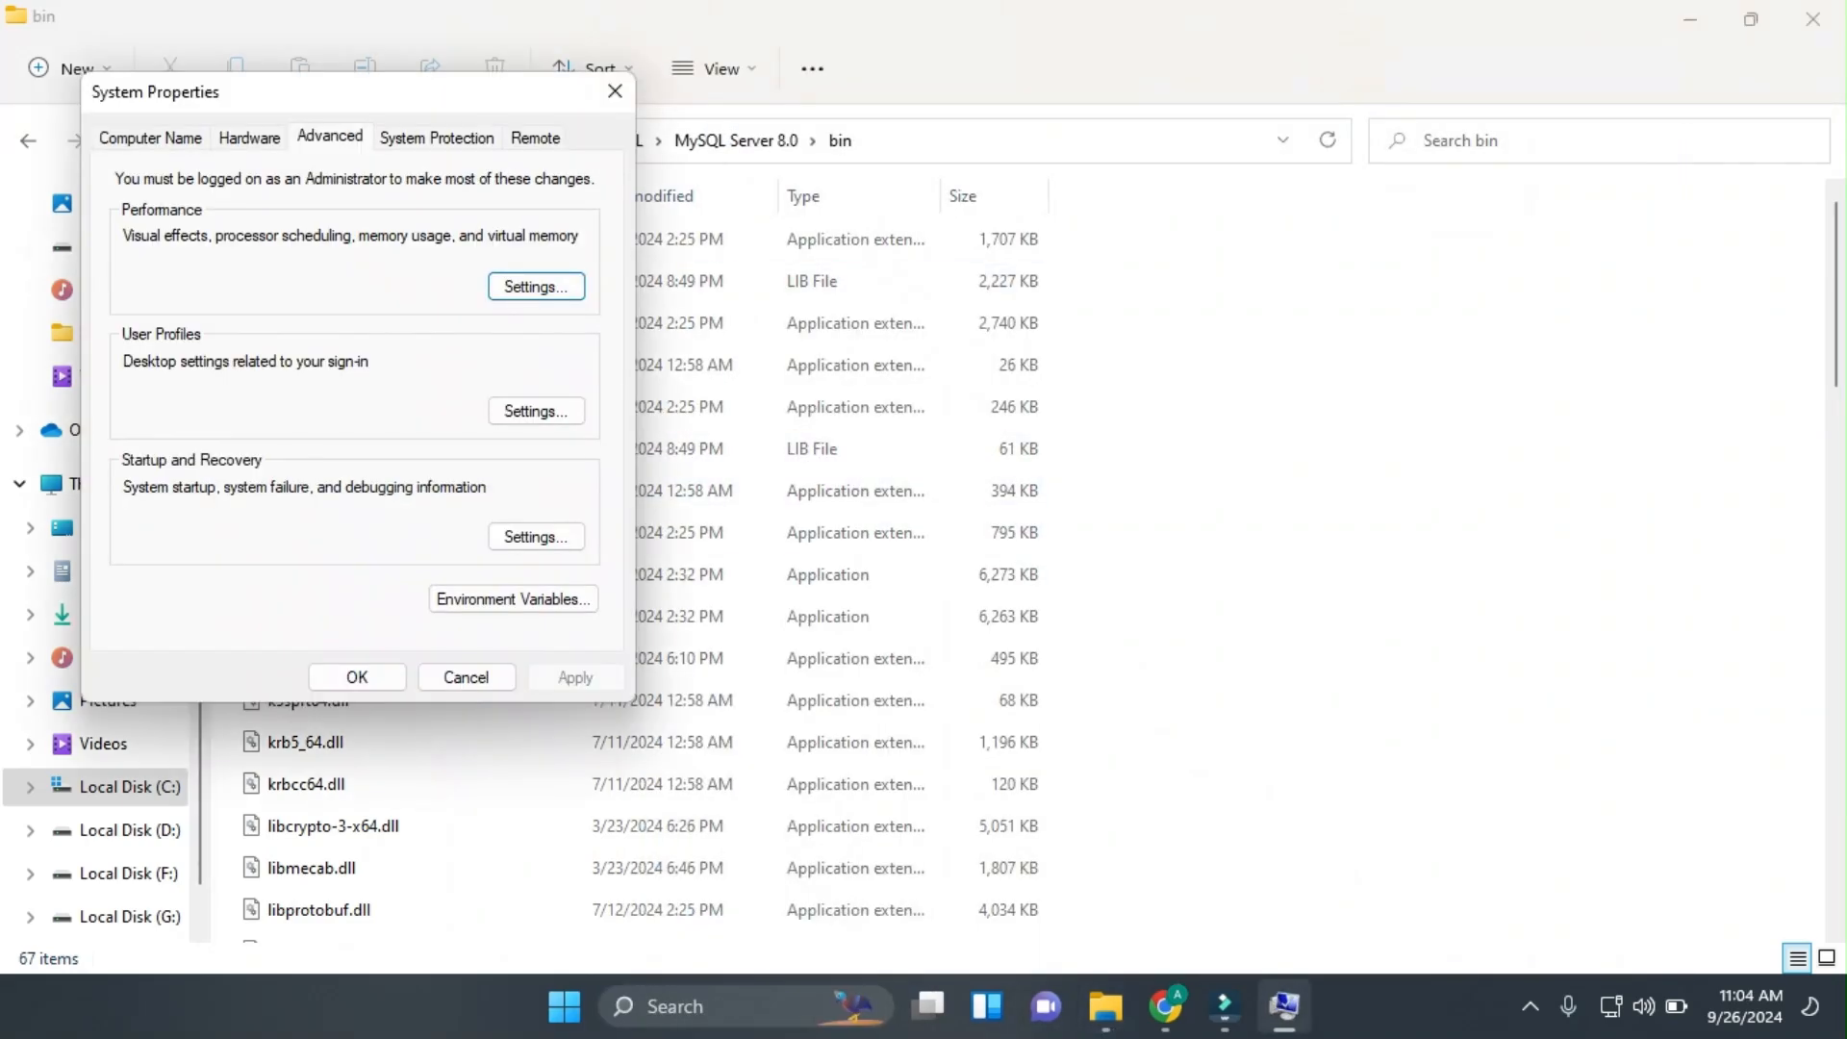
left_click(513, 598)
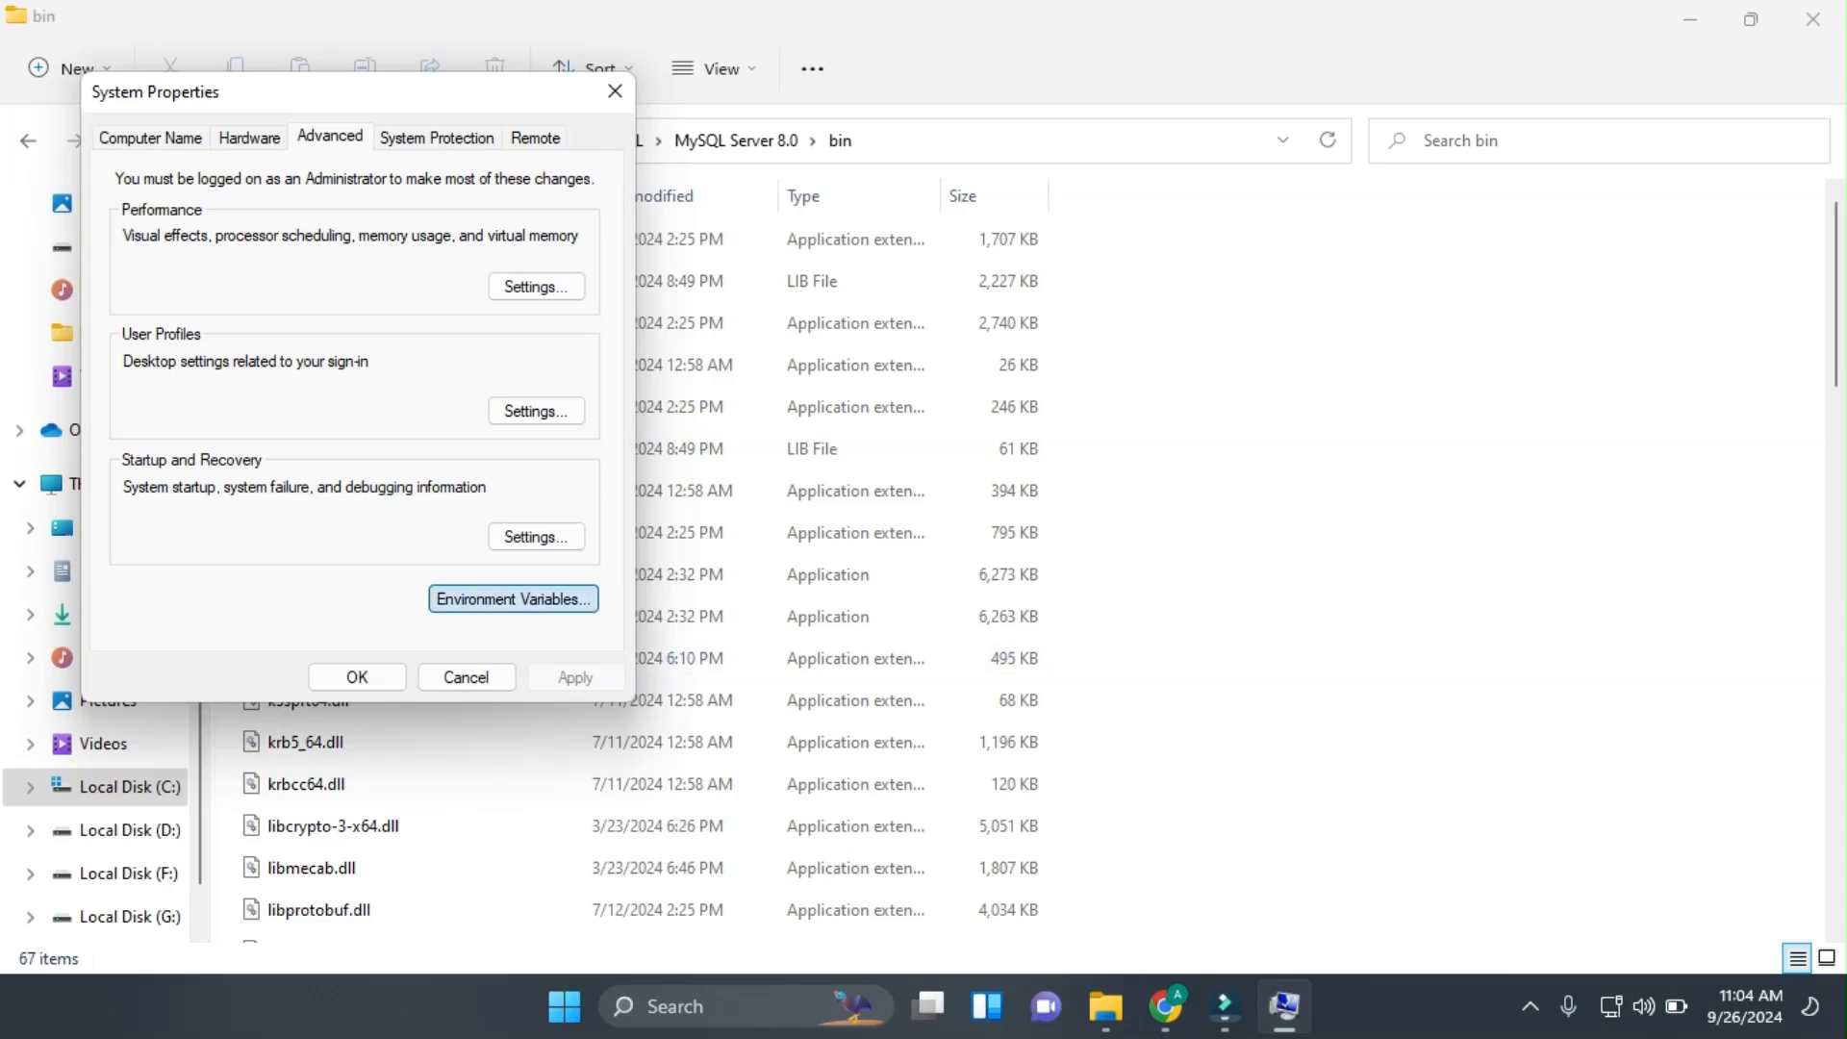
left_click(570, 671)
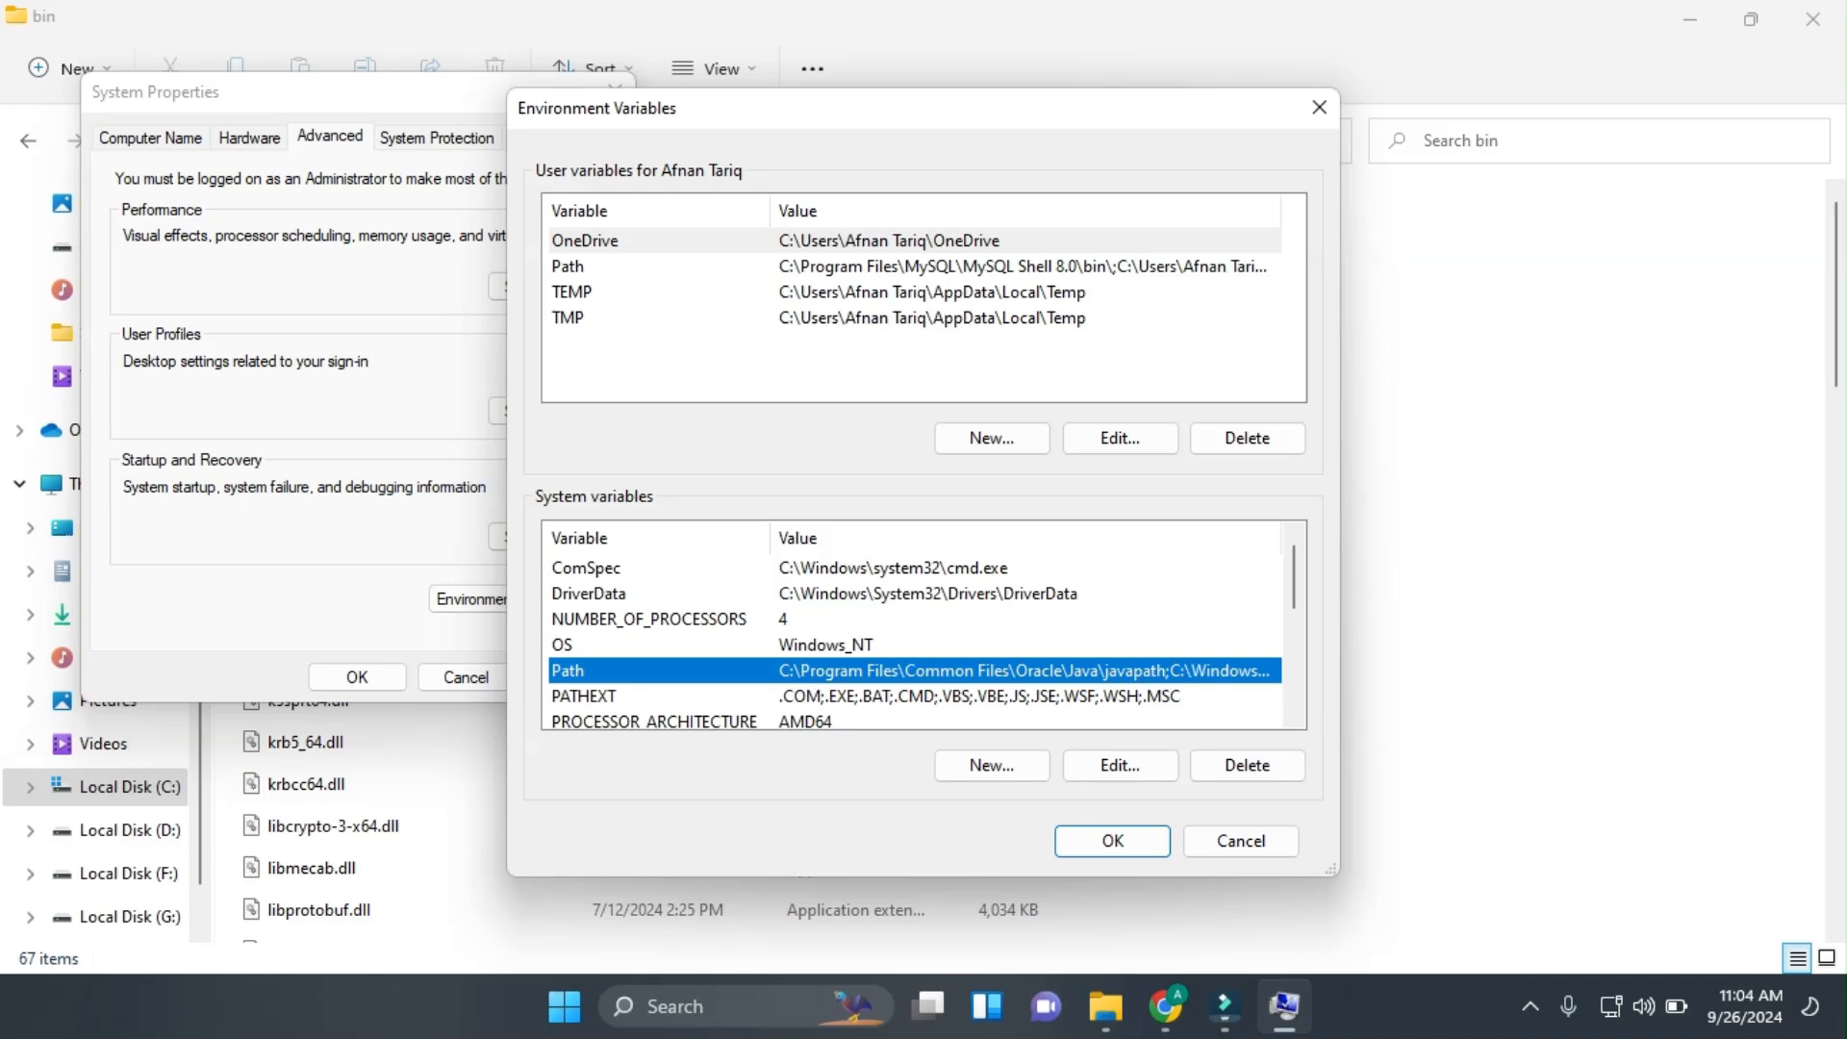
left_click(1120, 766)
left_click(1200, 228)
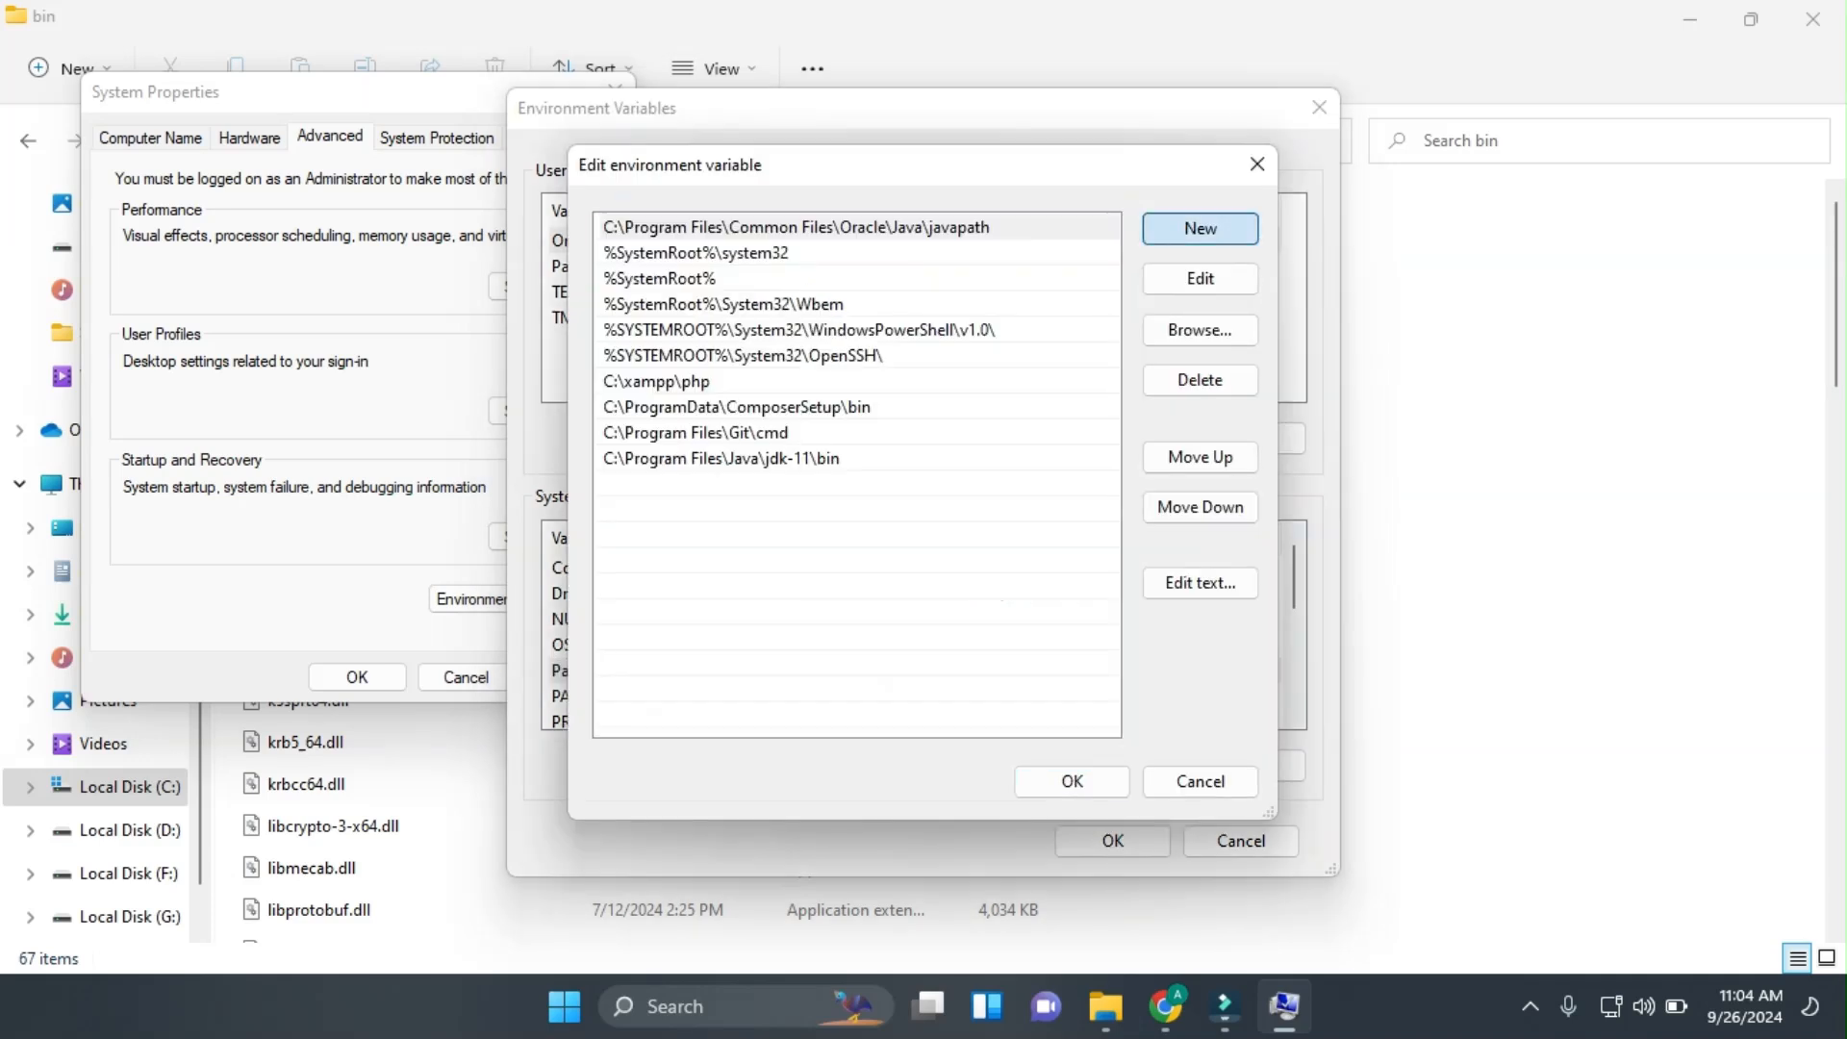
key("ctrl+v")
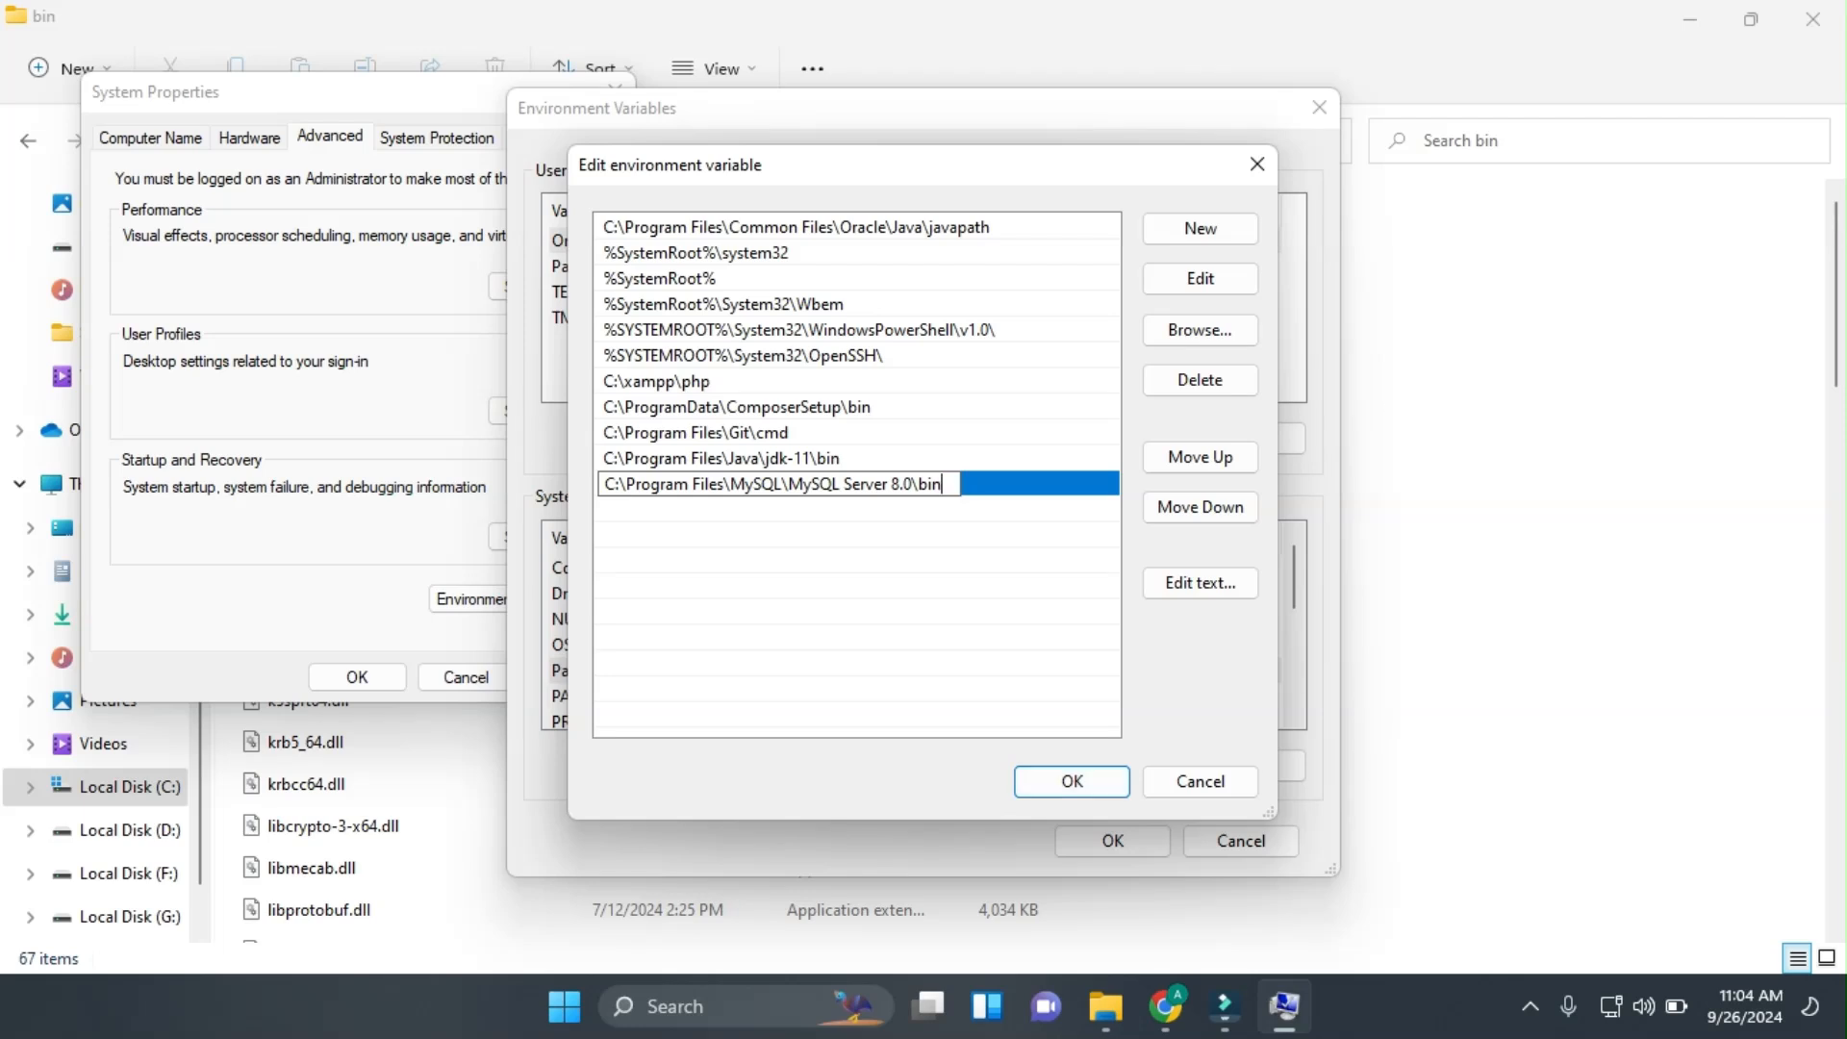
left_click(1072, 782)
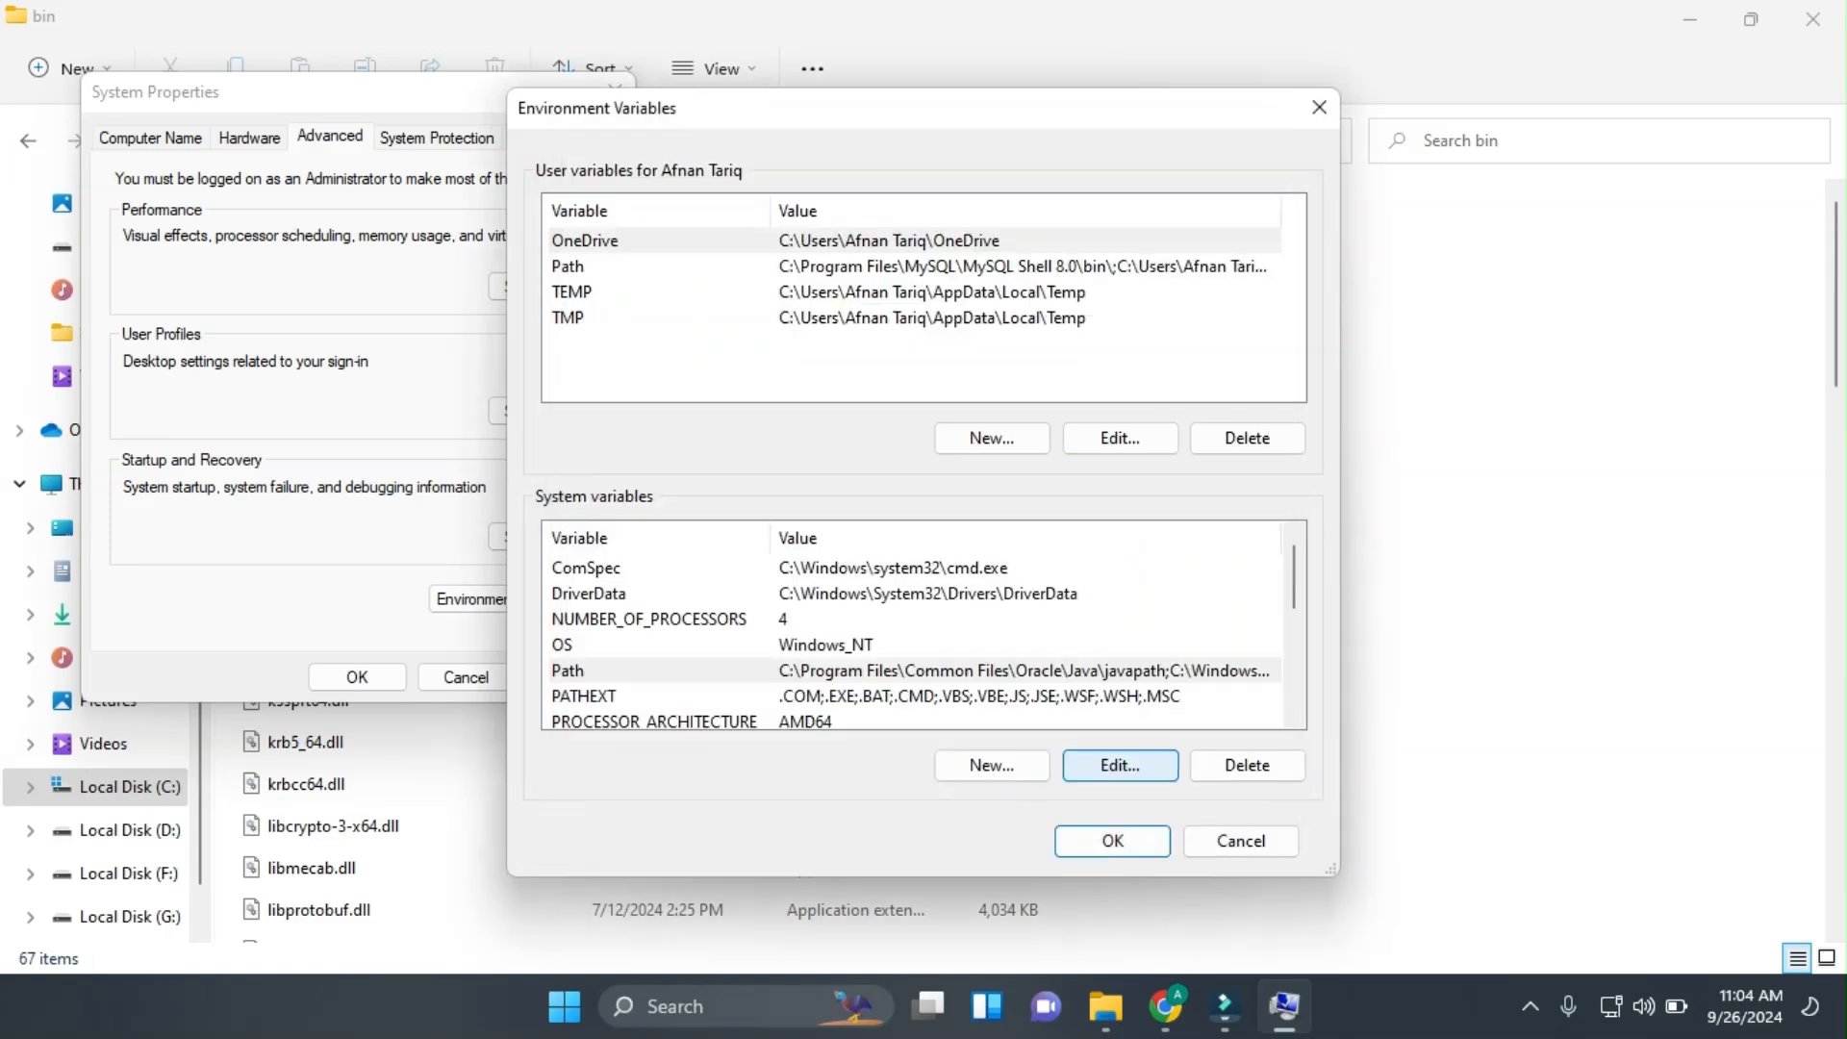
left_click(1113, 840)
left_click(357, 678)
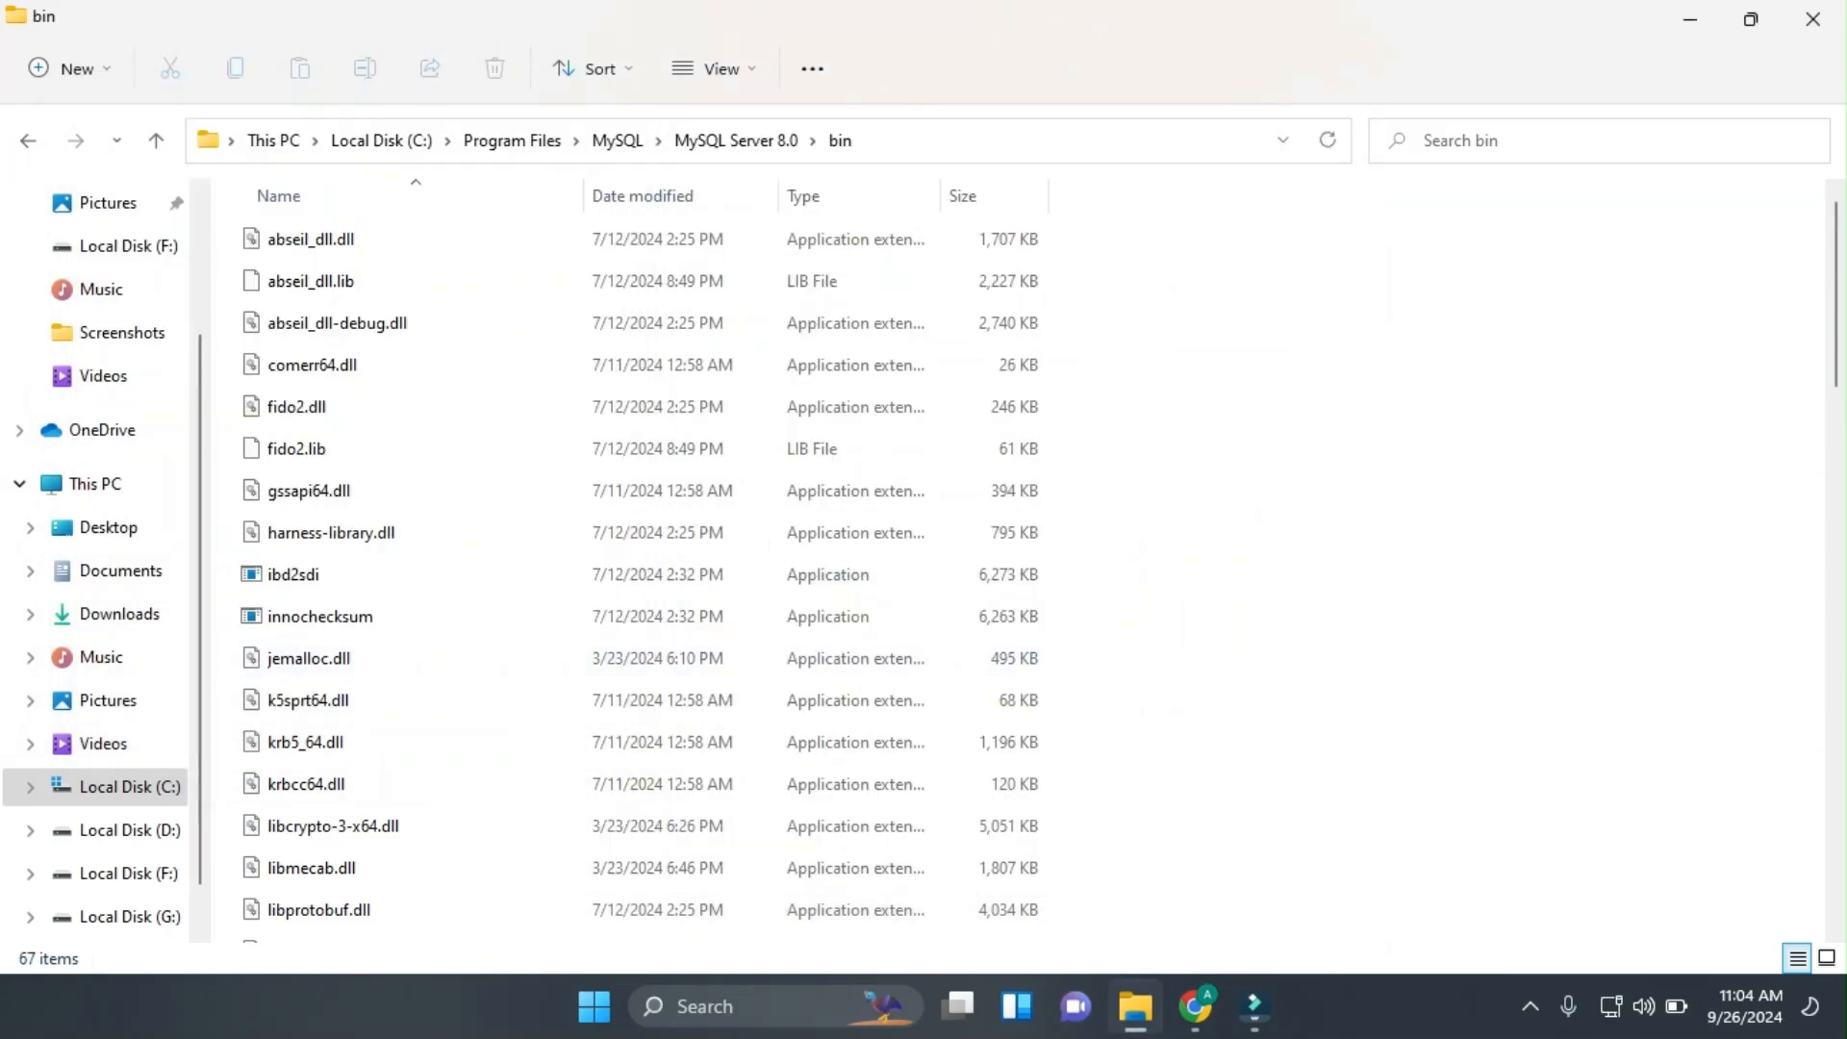
Find Command Prompt with a 'cmd' search and open it.
left_click(747, 1006)
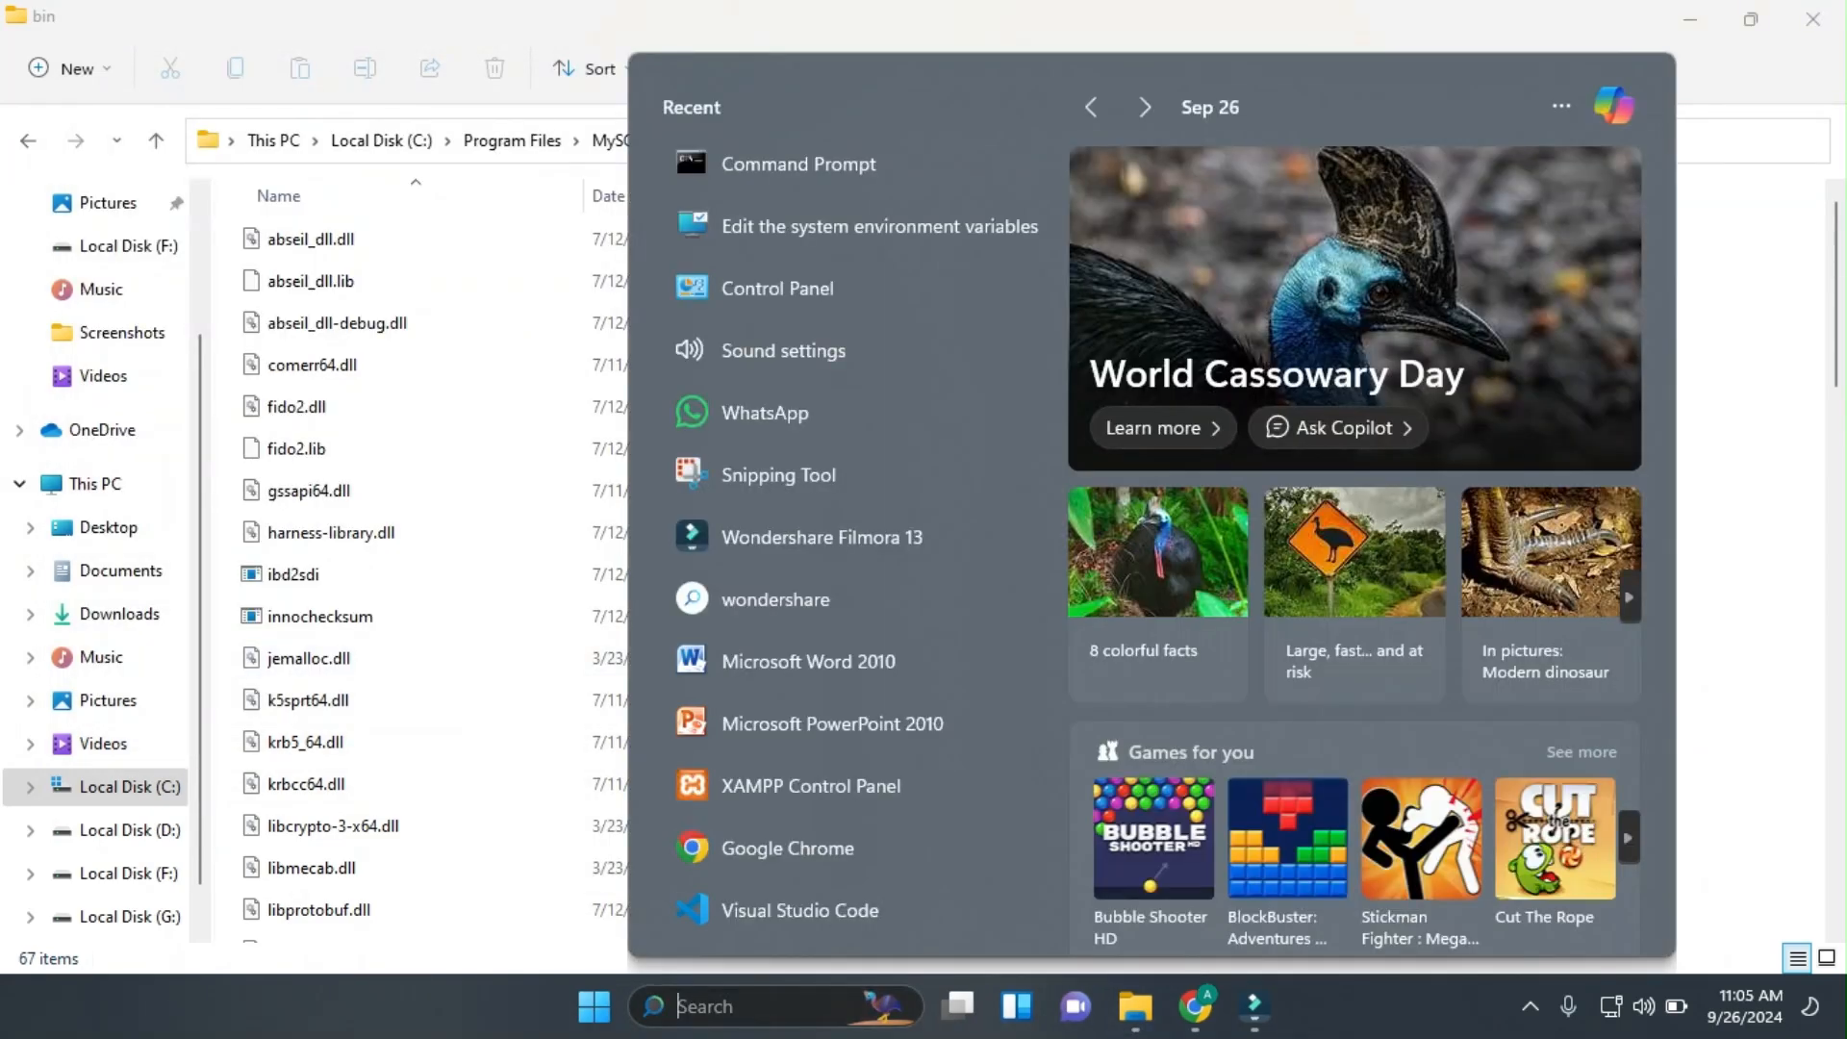
type("my")
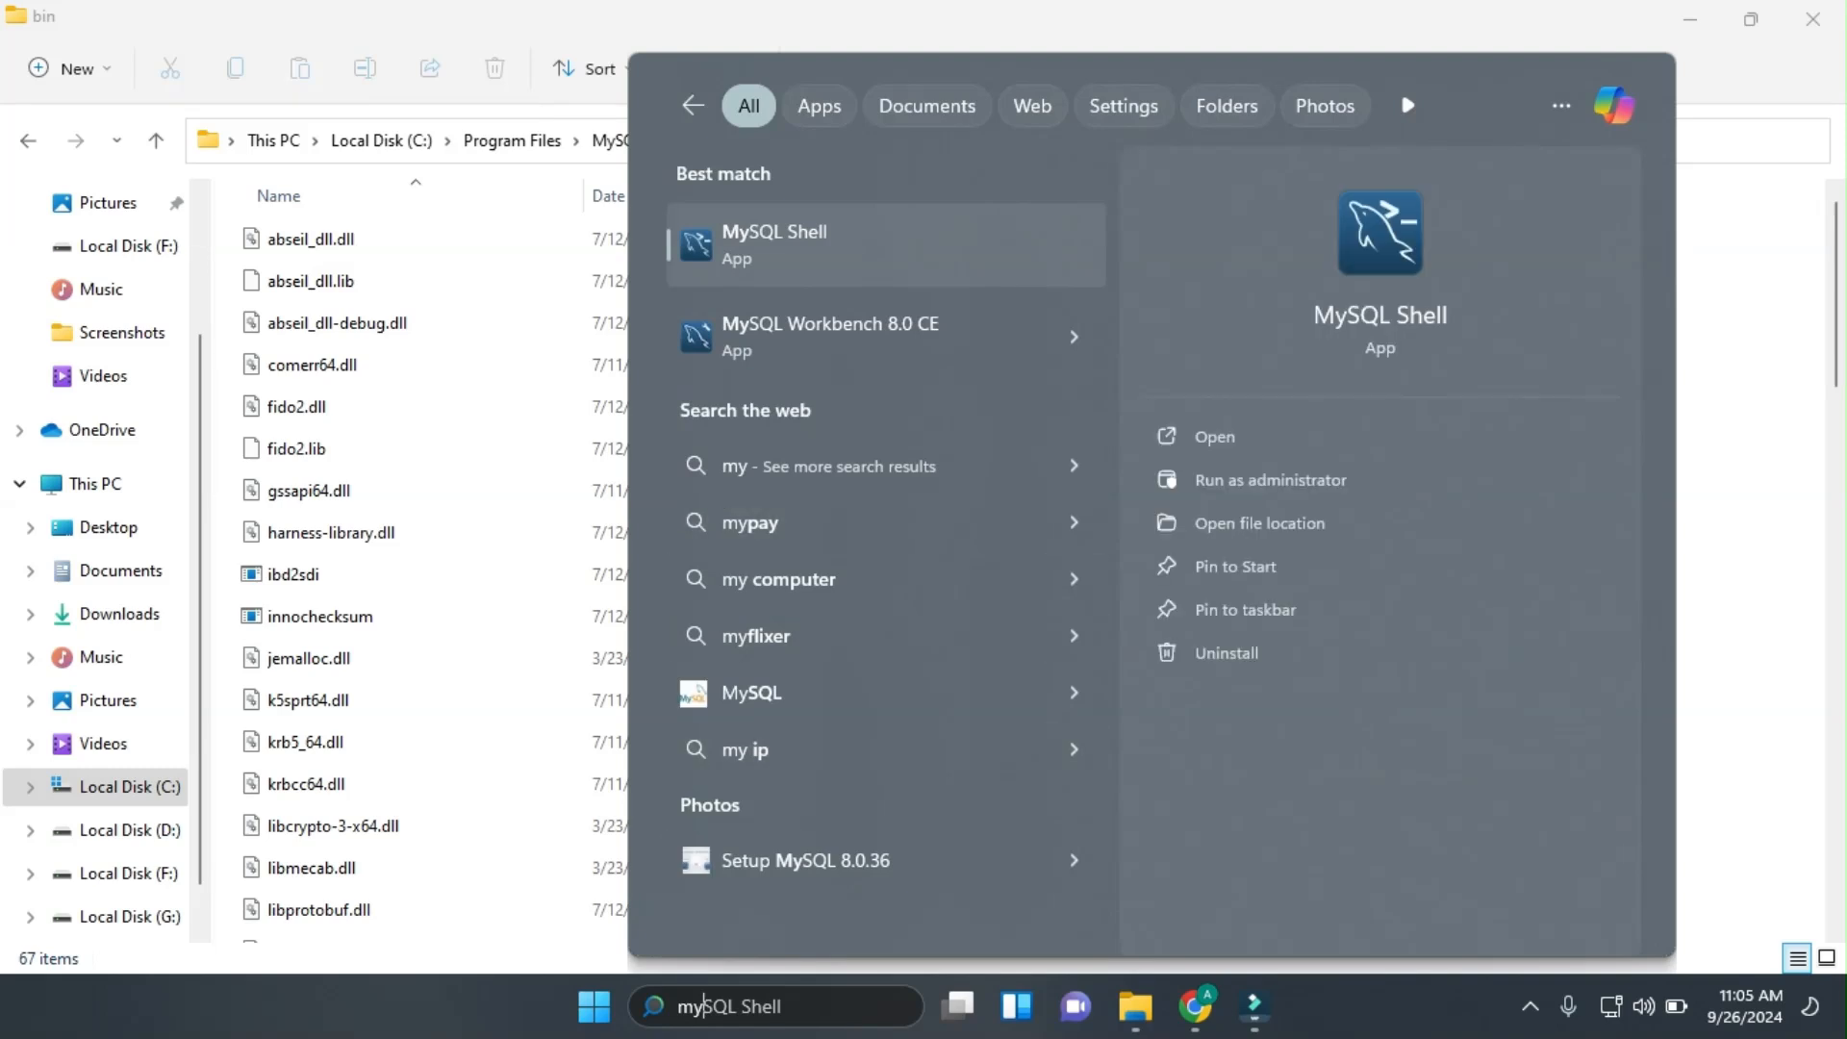
key("Right")
key("BackSpace")
key("BackSpace")
key("BackSpace")
key("BackSpace")
key("BackSpace")
key("BackSpace")
key("BackSpace")
key("BackSpace")
key("BackSpace")
key("BackSpace")
key("BackSpace")
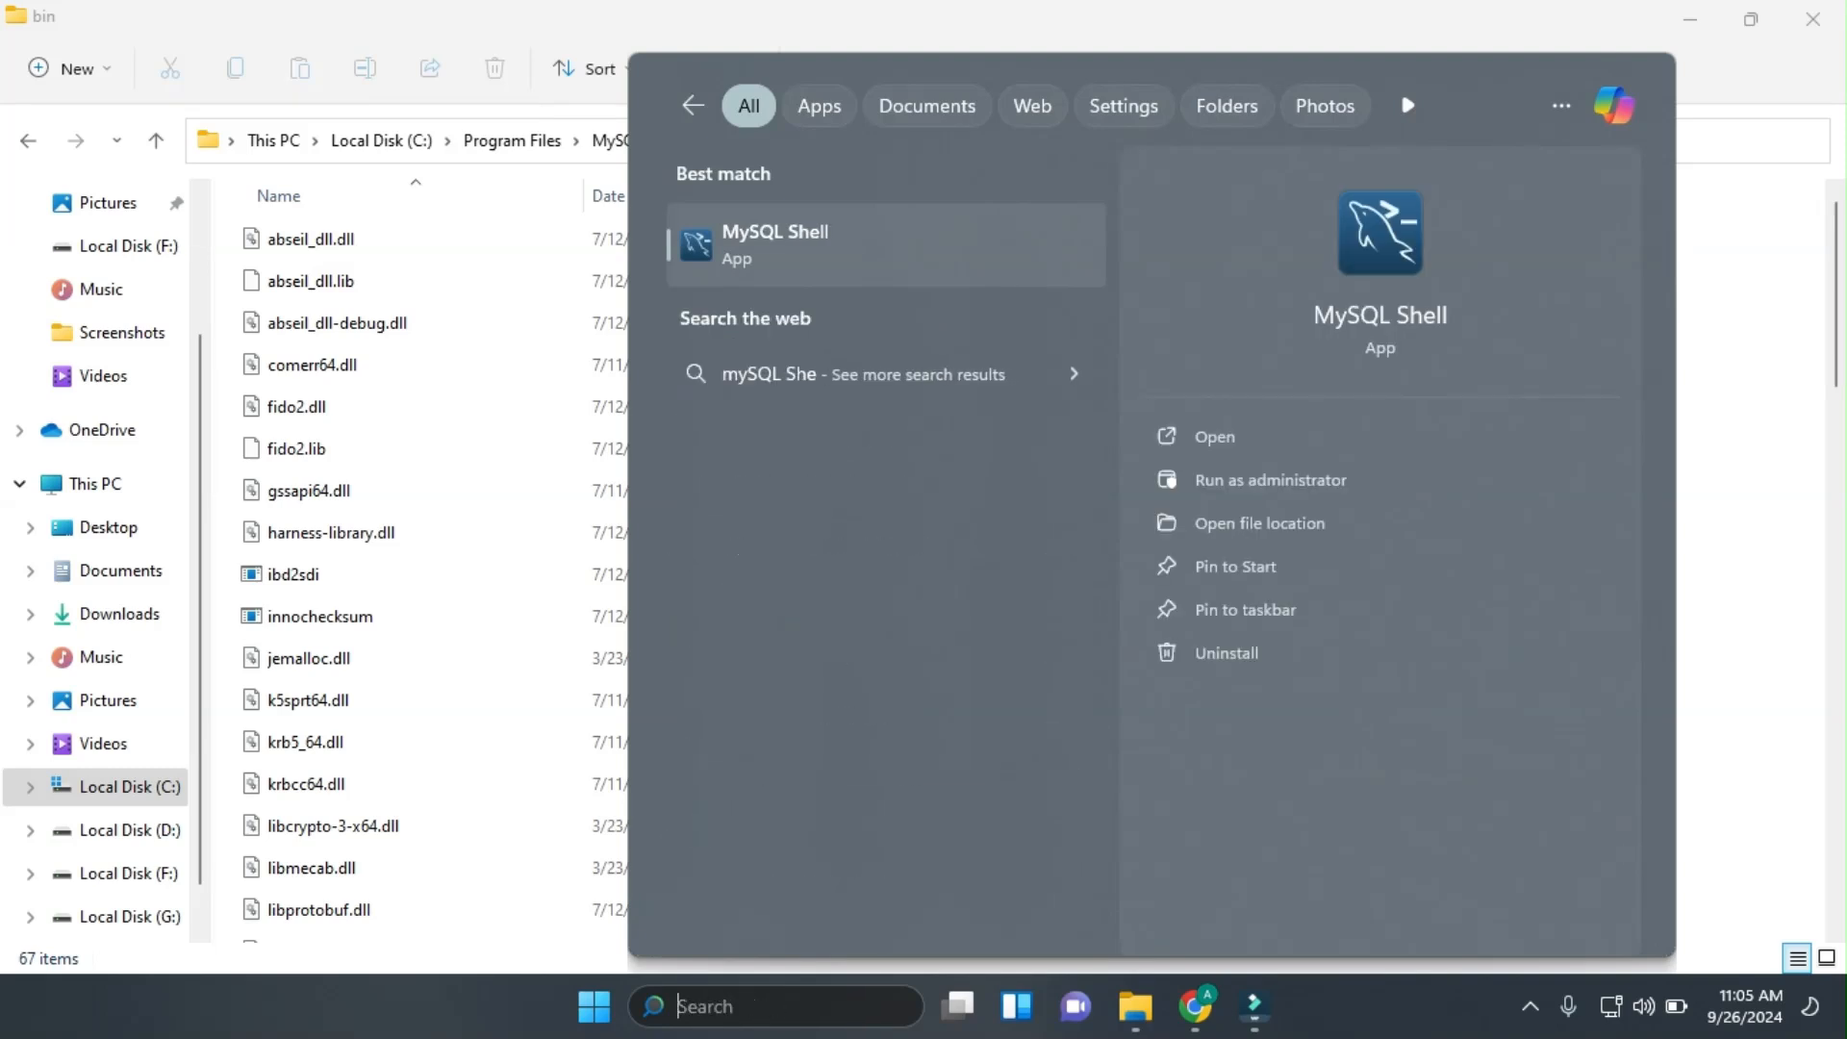
type("cmd")
key("Return")
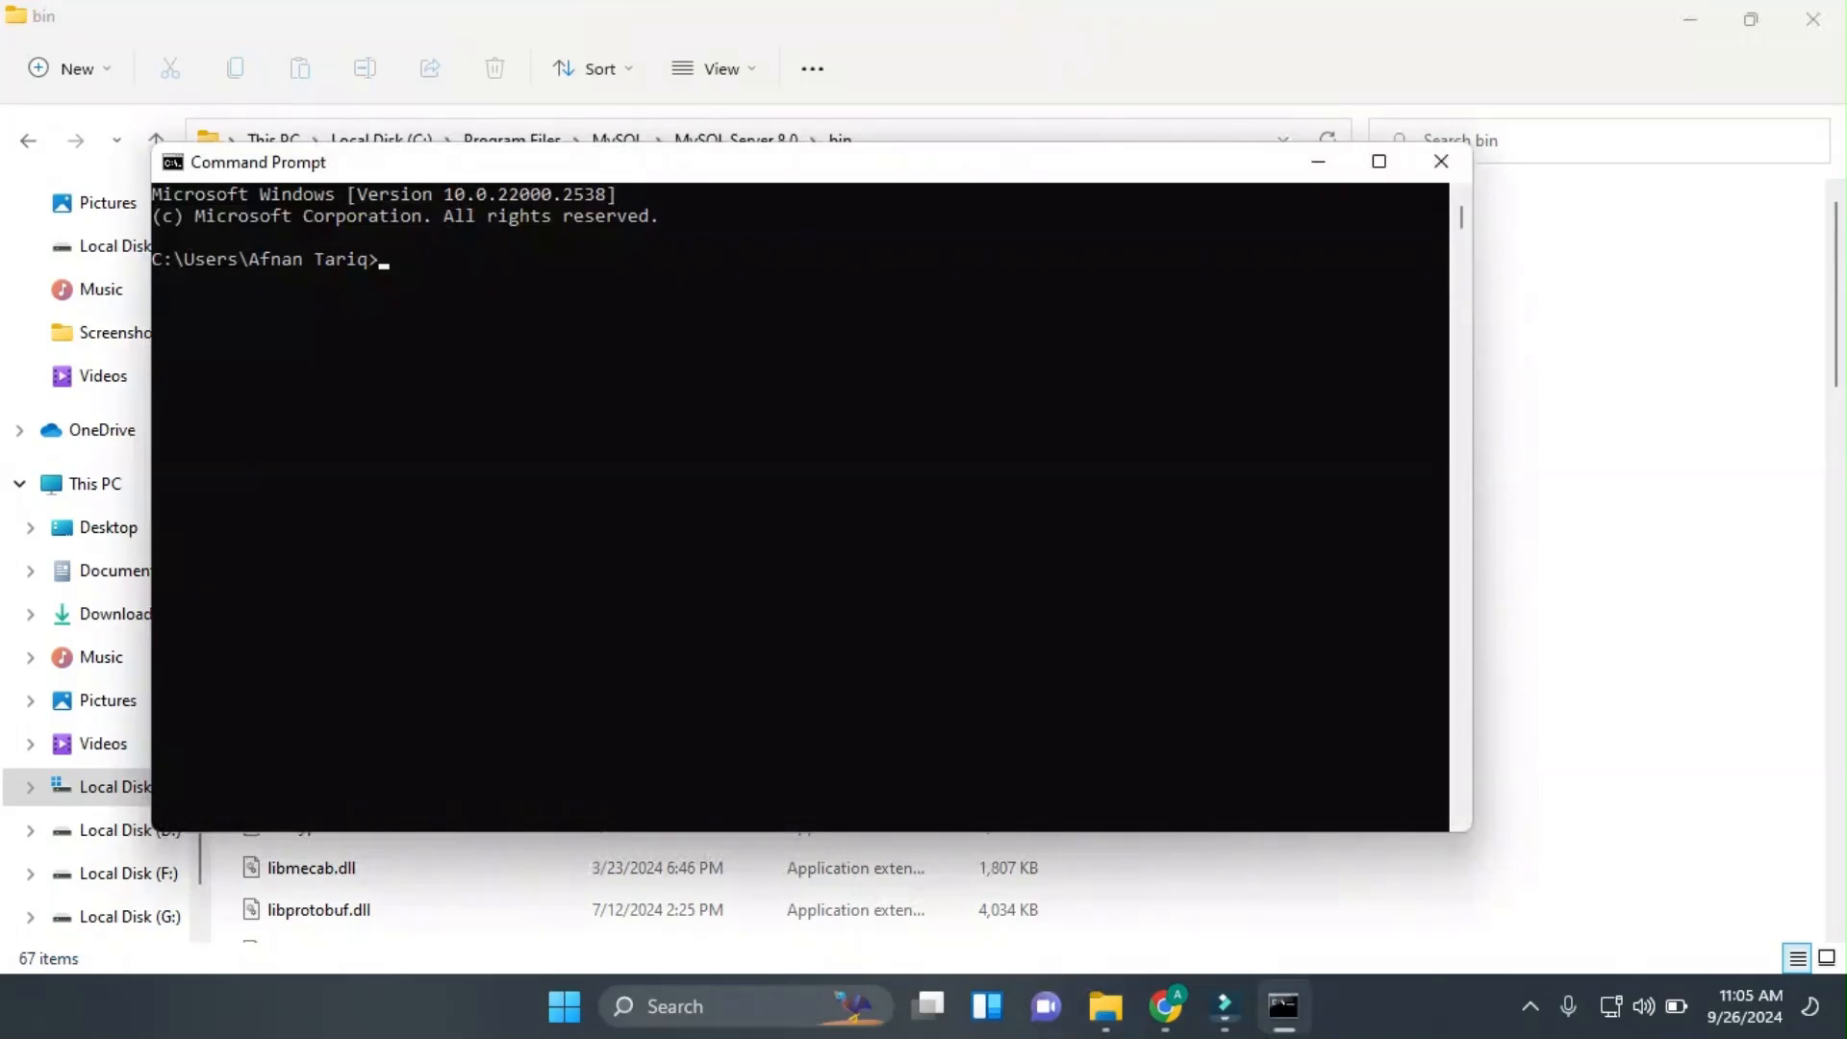
Run mysql --version to confirm Ver 8.0.39, then close the console.
type("mysql --version")
key("Return")
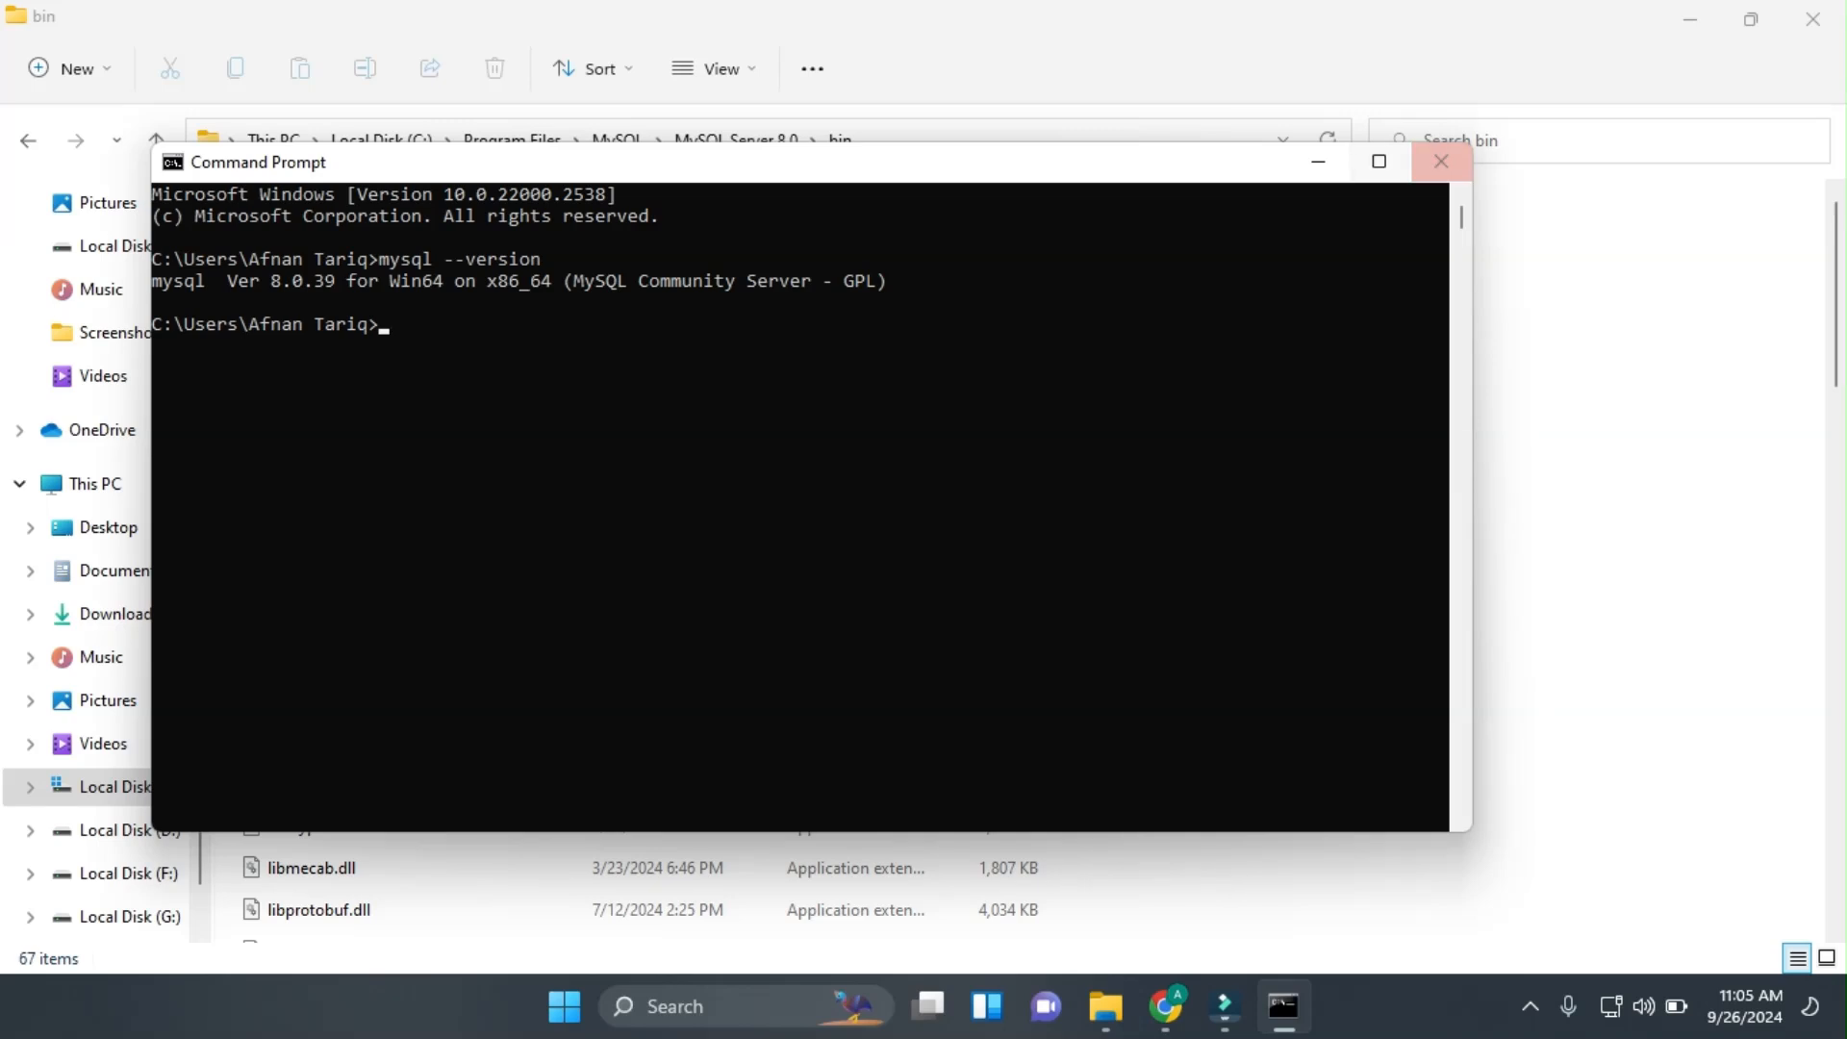
left_click(1441, 161)
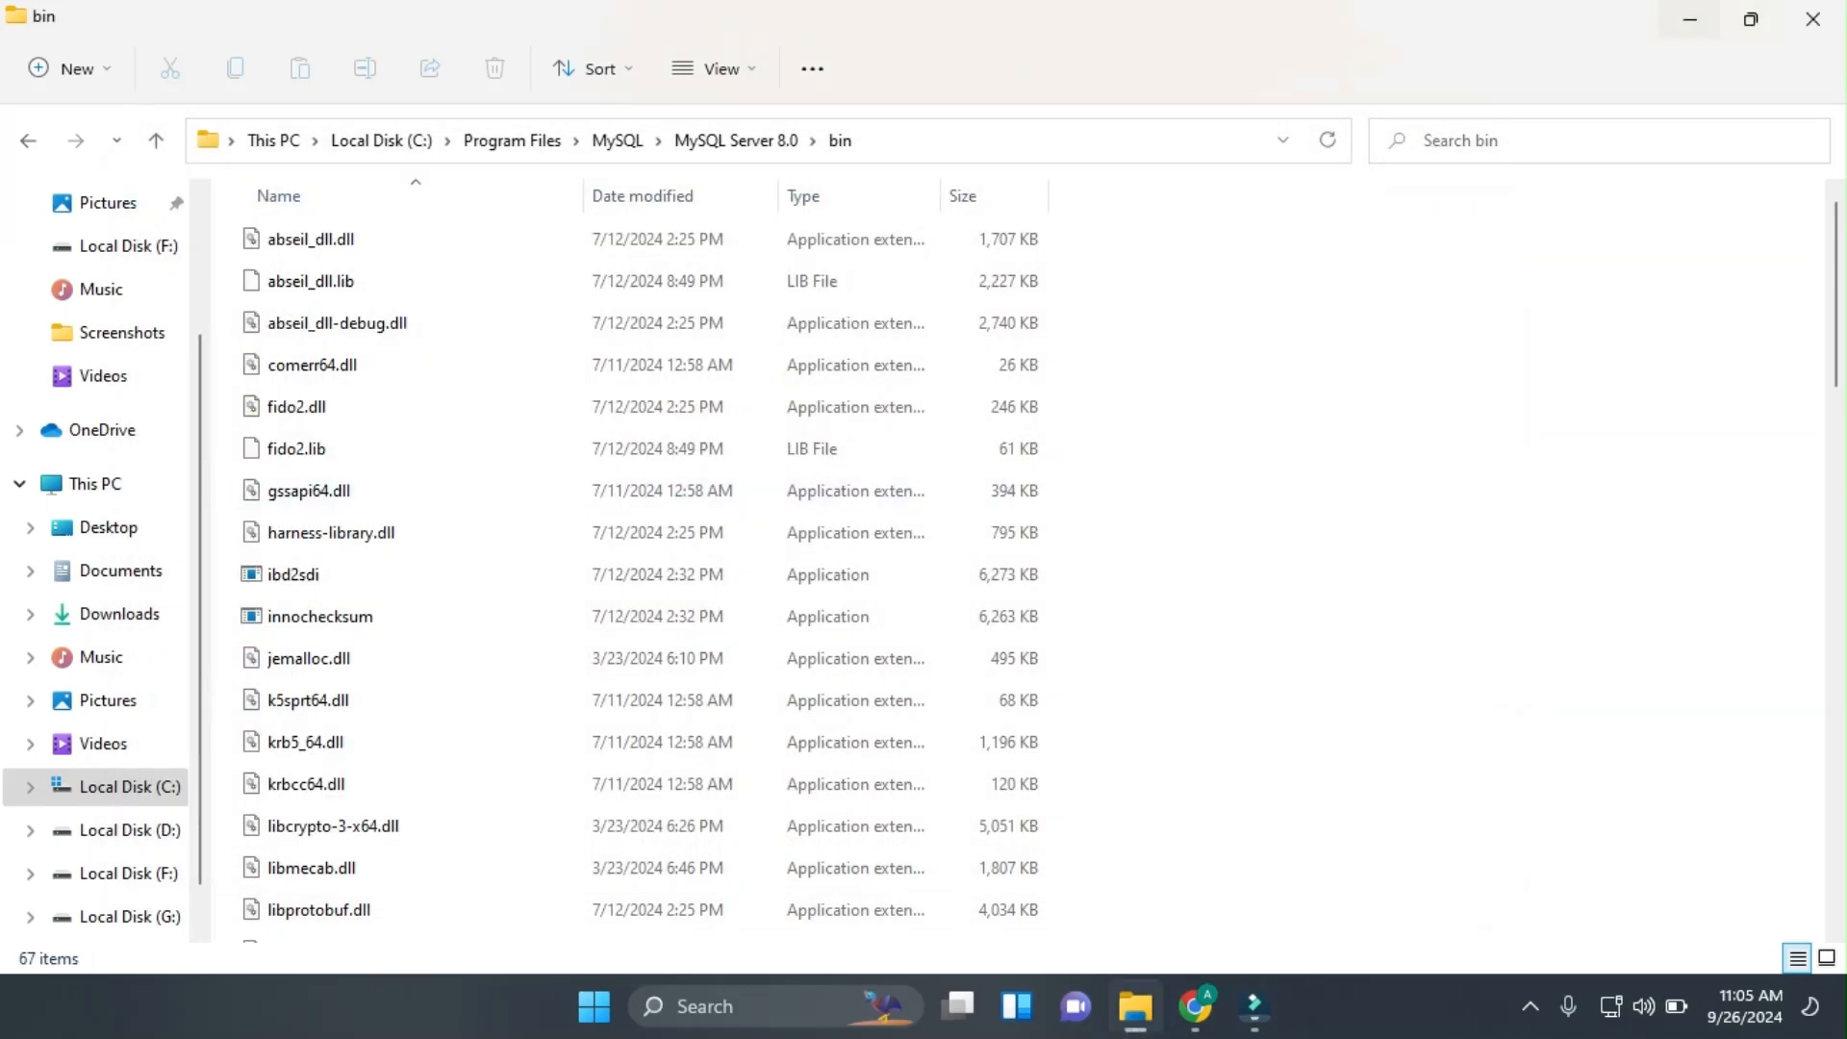
Minimize Explorer and launch MySQL Workbench 8.0 CE from Windows search.
left_click(1690, 19)
key("super+s")
type("wo")
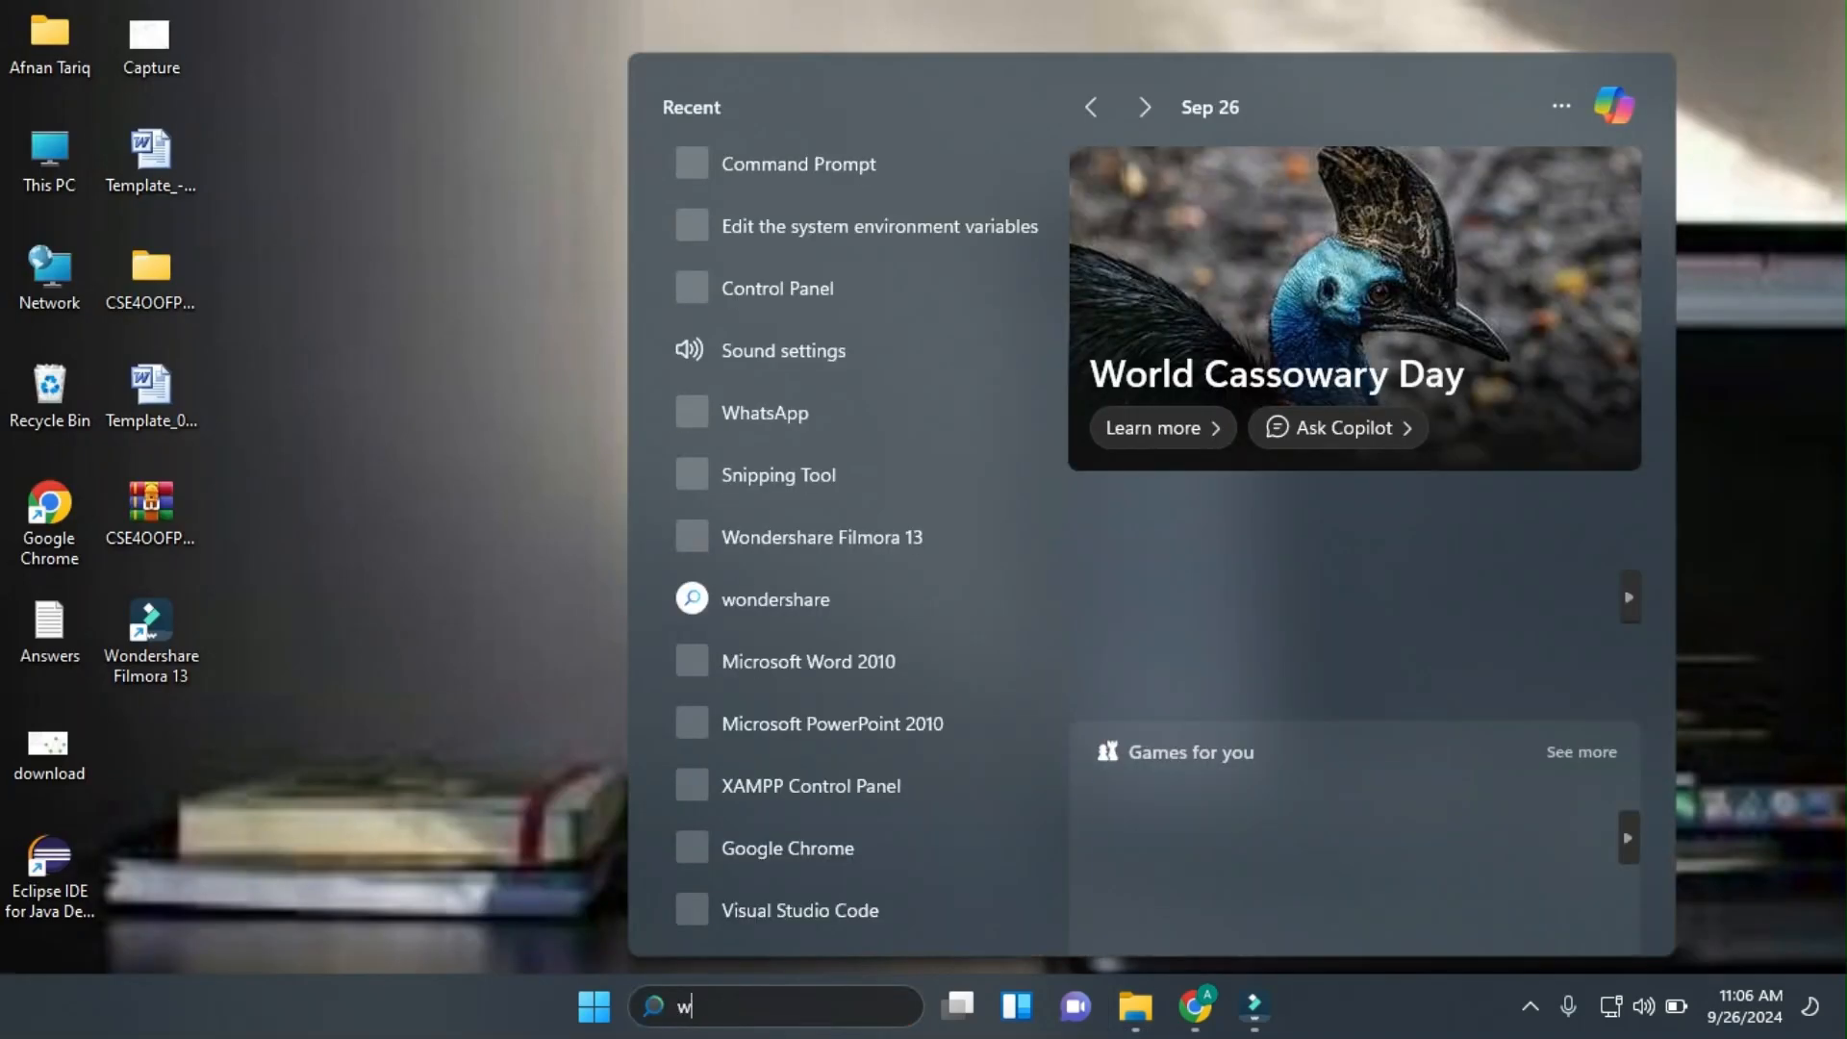
key("BackSpace")
key("BackSpace")
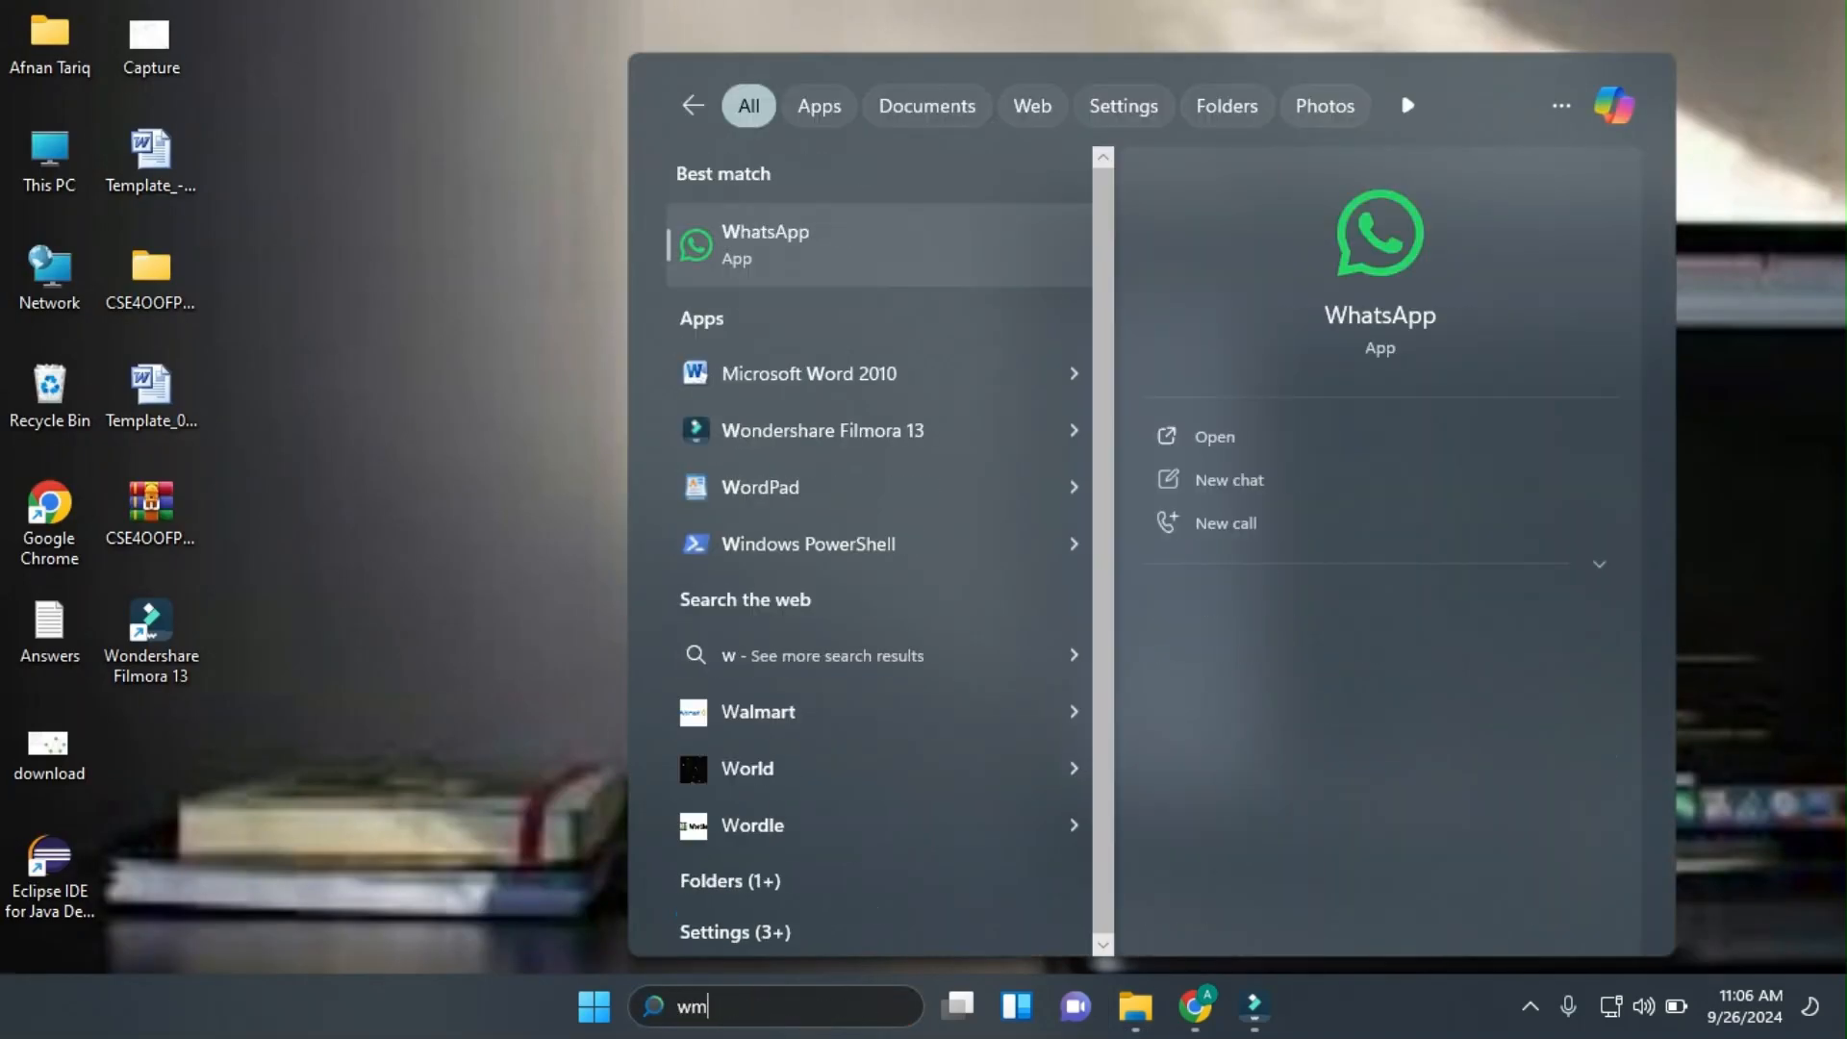
key("BackSpace")
type("my")
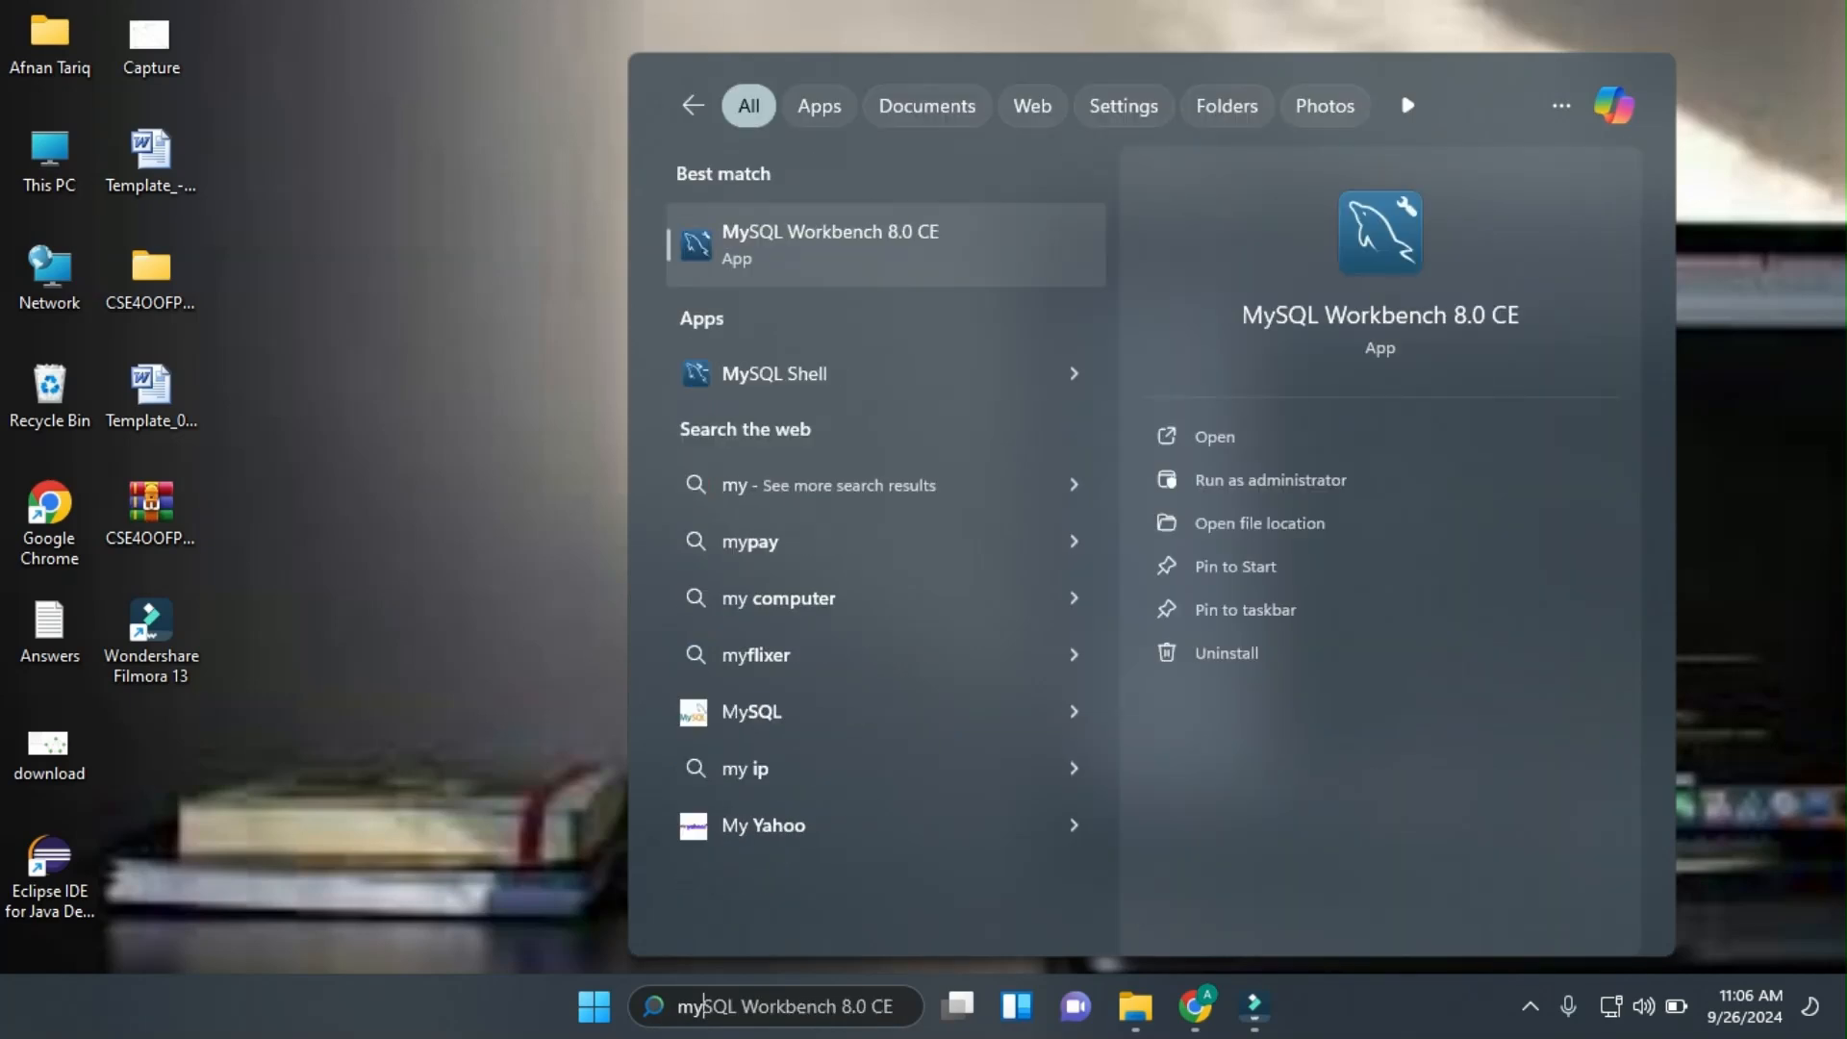
left_click(1241, 437)
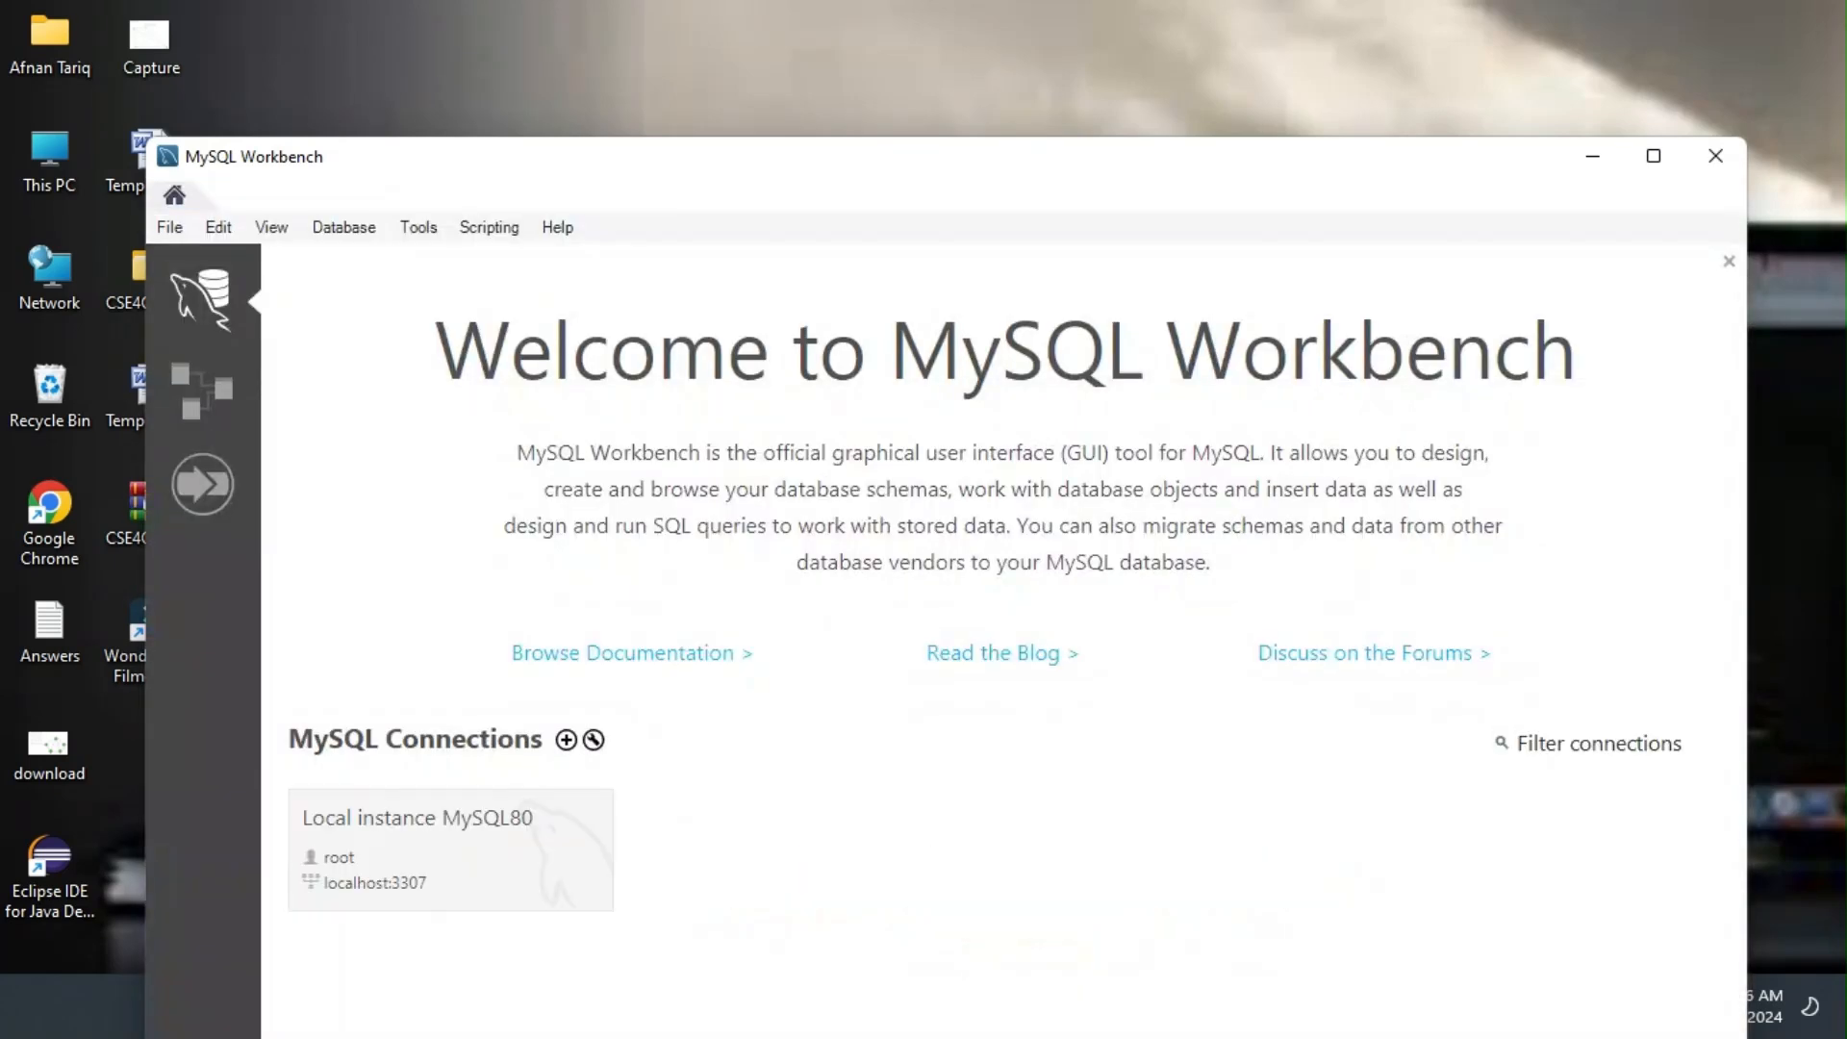
left_click_drag(851, 156, 845, 61)
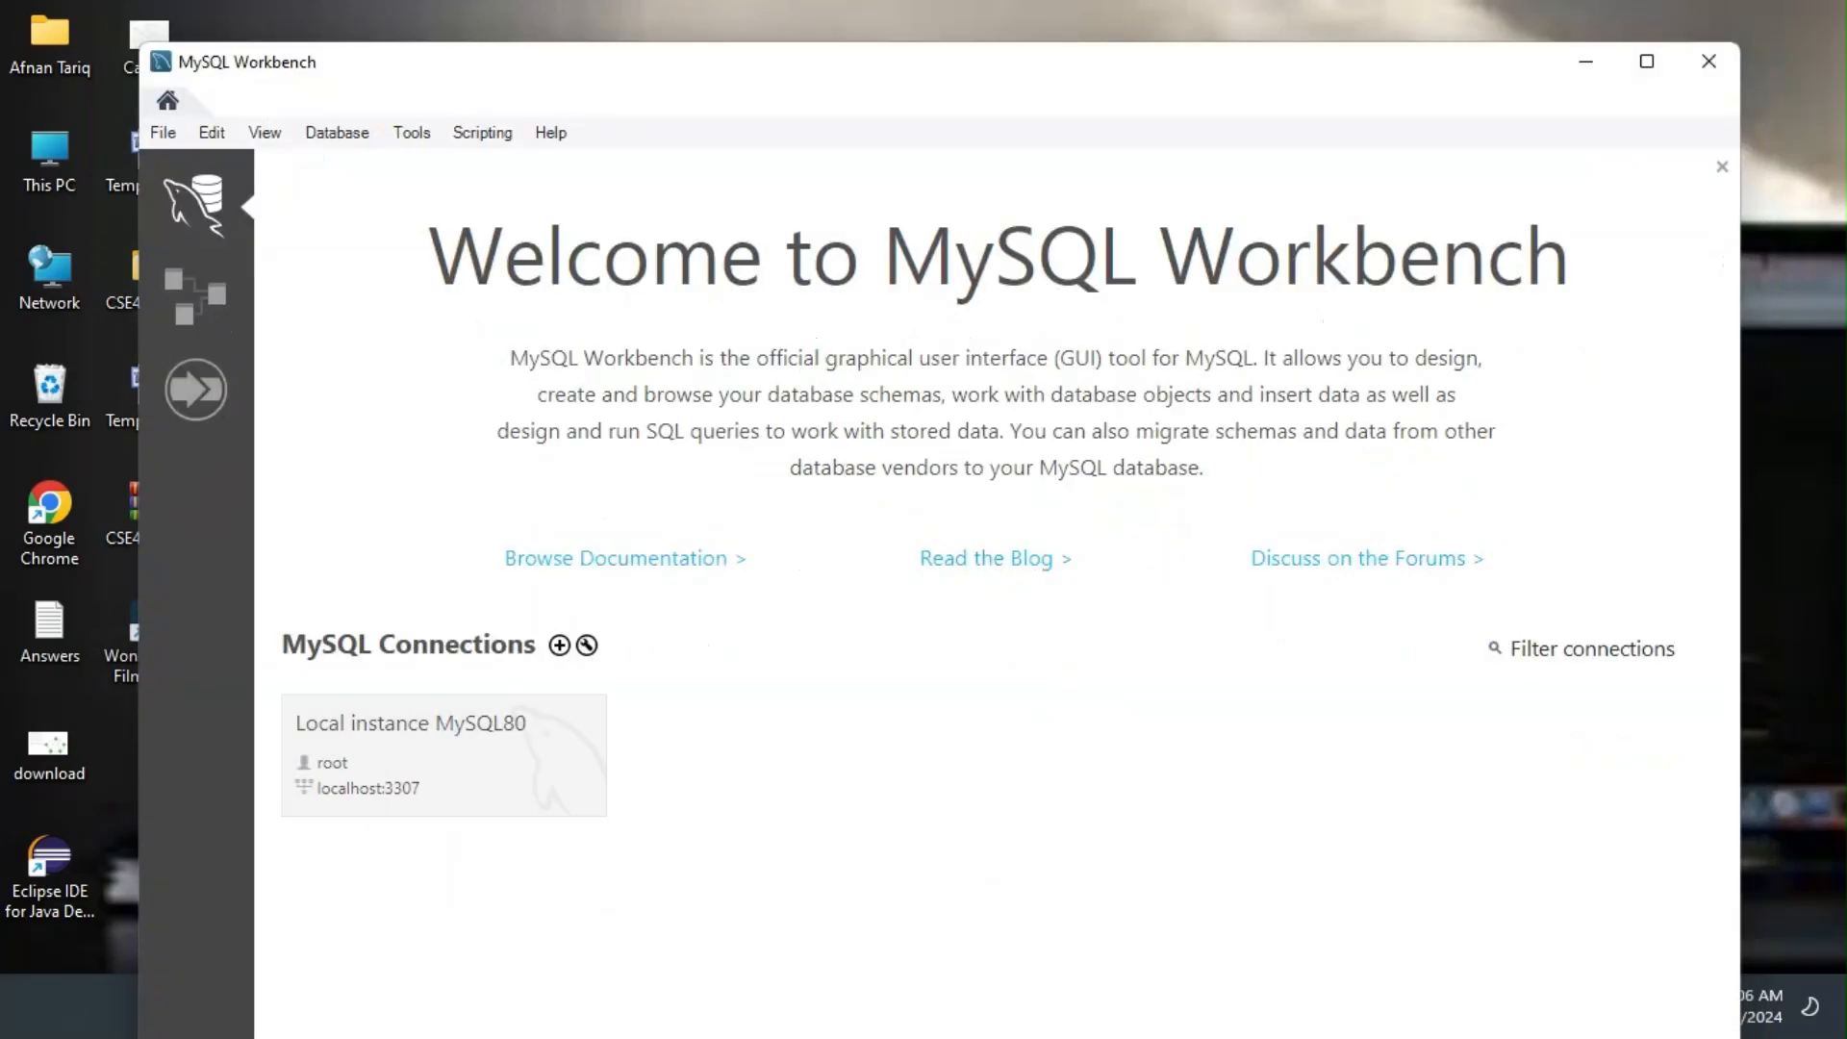
Connect to Local instance MySQL80 by entering the root password.
left_click(444, 756)
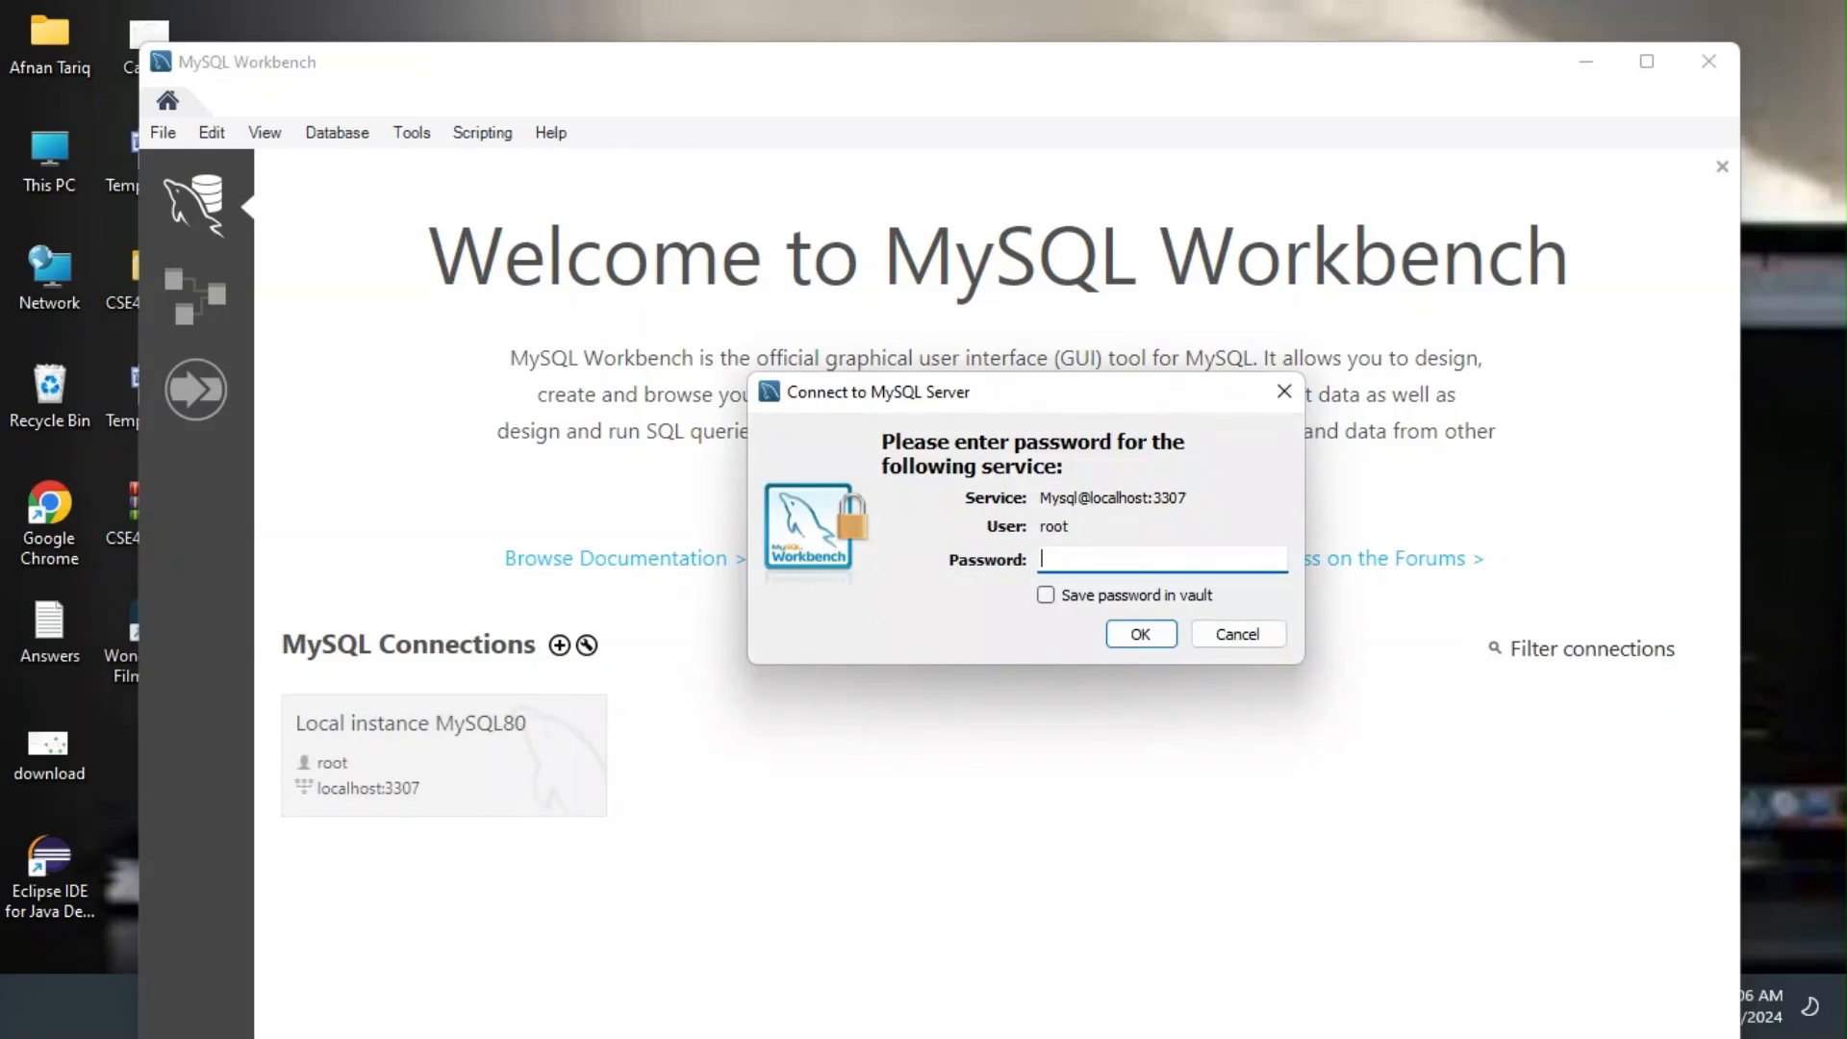
type("********")
key("Return")
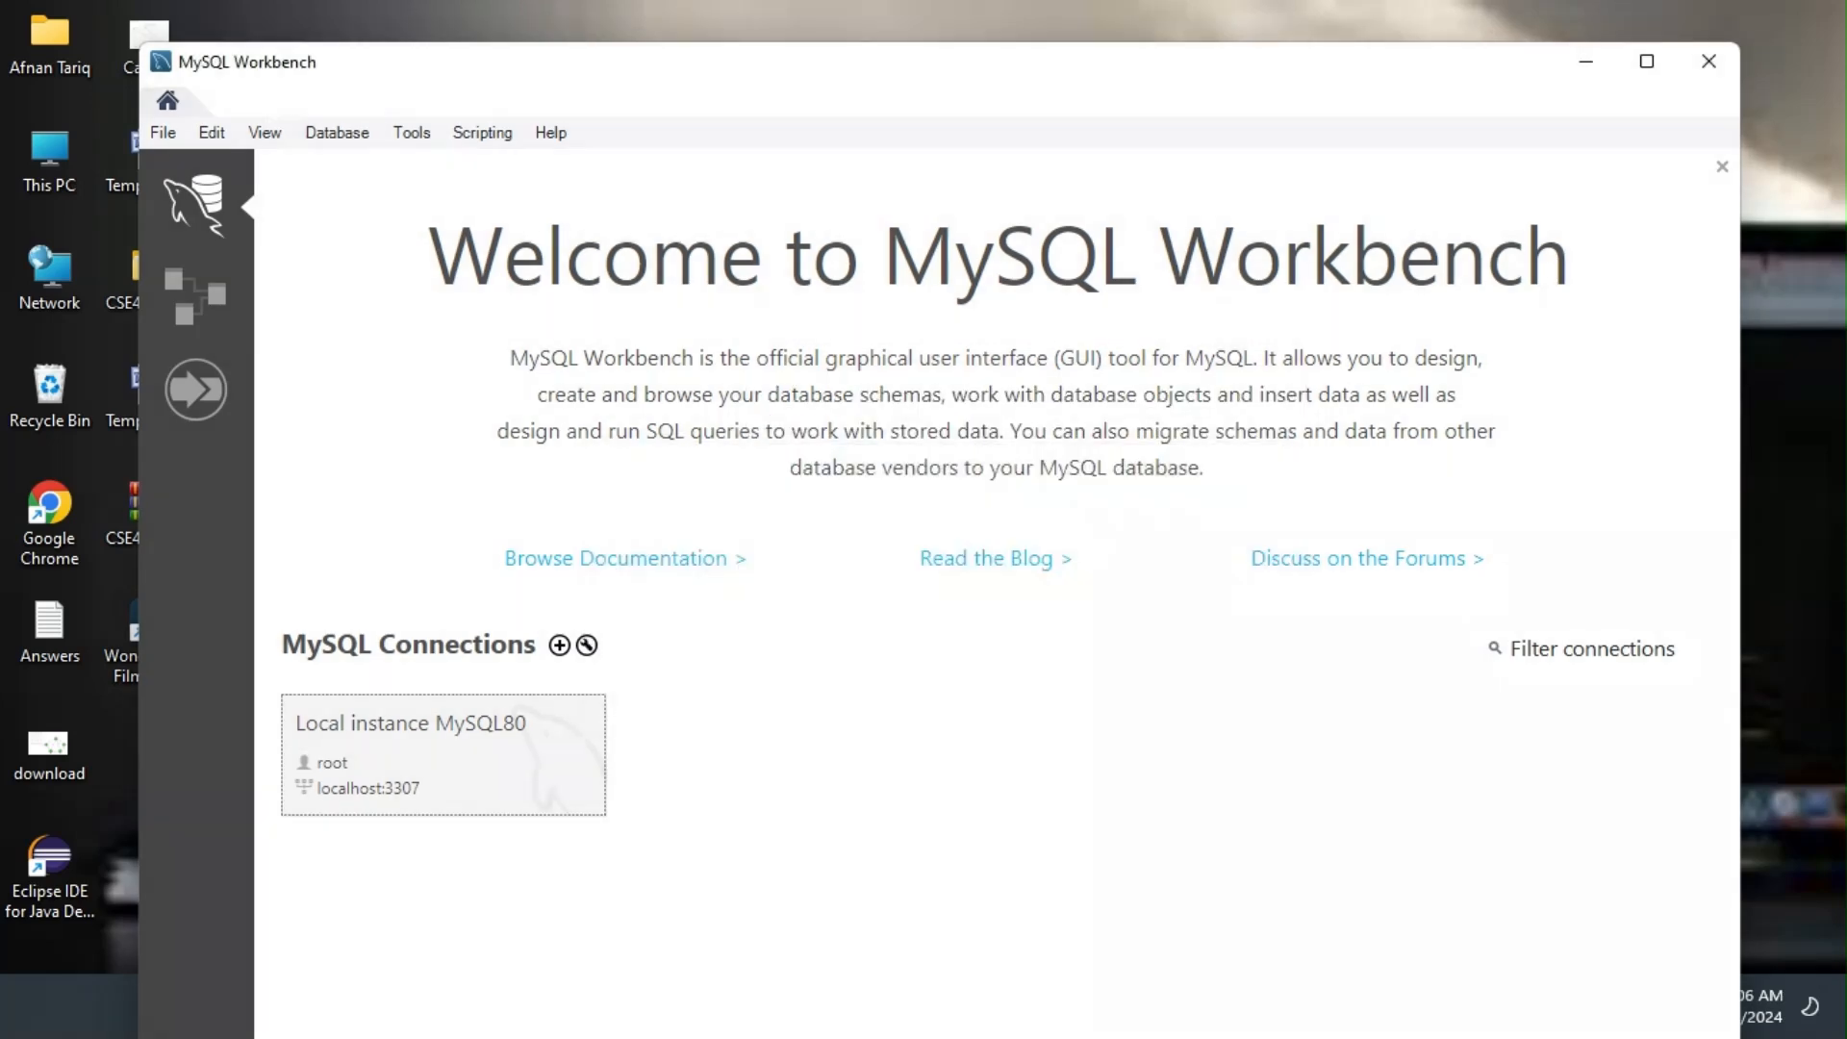